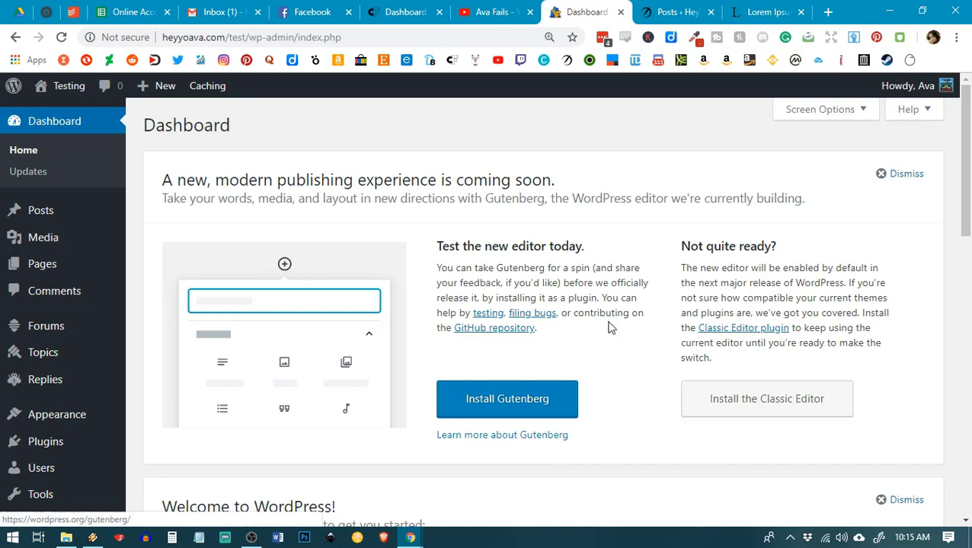
Install and activate the Gutenberg plugin, and save its demo post as a draft.
left_click(546, 396)
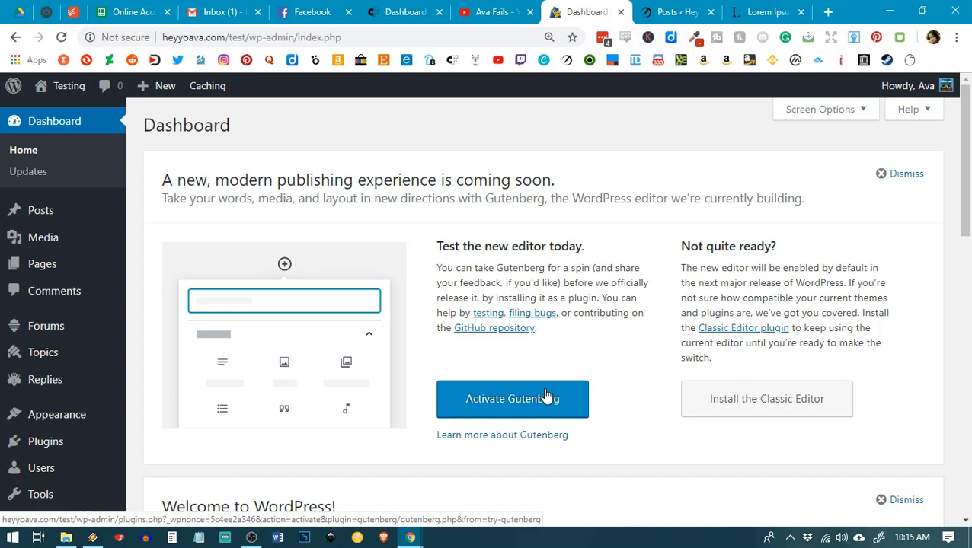
left_click(503, 412)
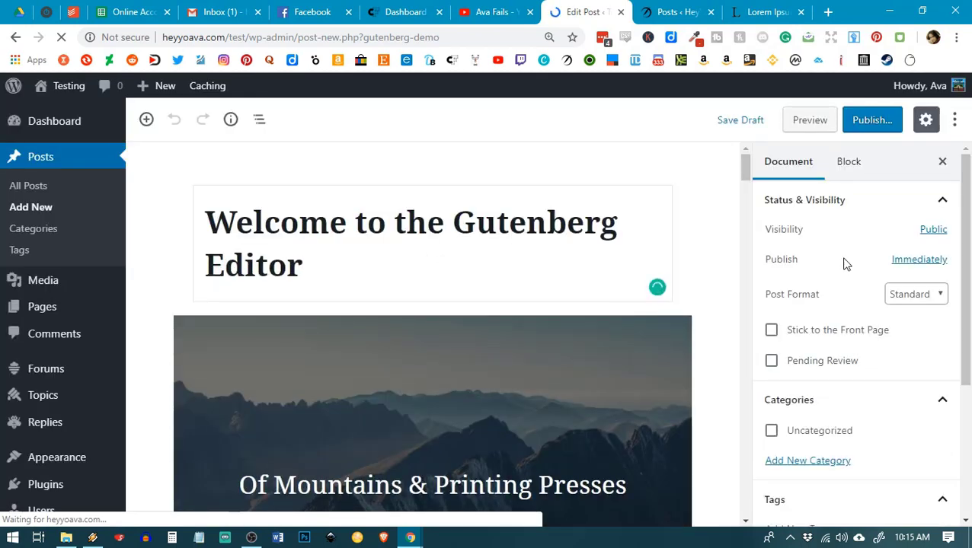
left_click(738, 125)
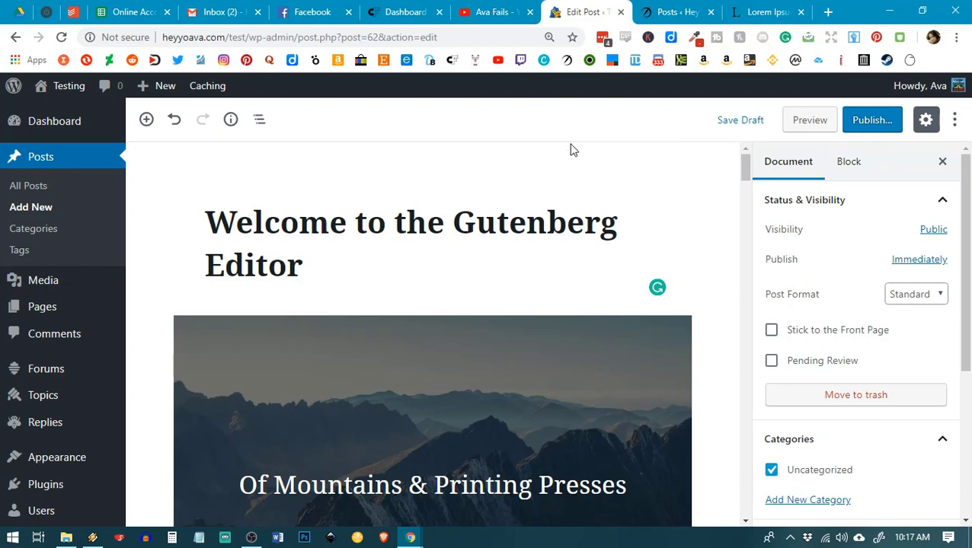
Open the HeyYoAva.com site's dashboard home in its own browser tab and return to the Gutenberg demo post.
left_click(640, 19)
mouse_move(83, 130)
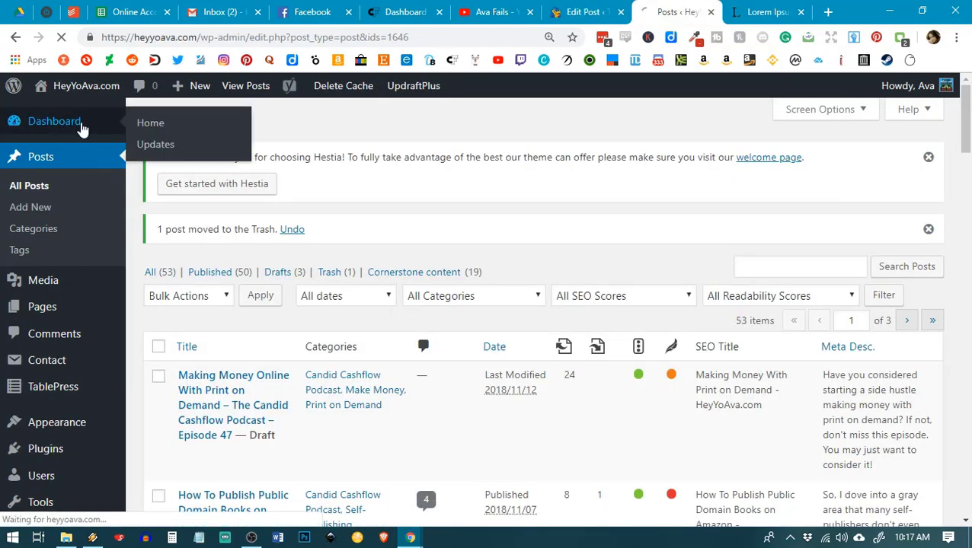
left_click(146, 124)
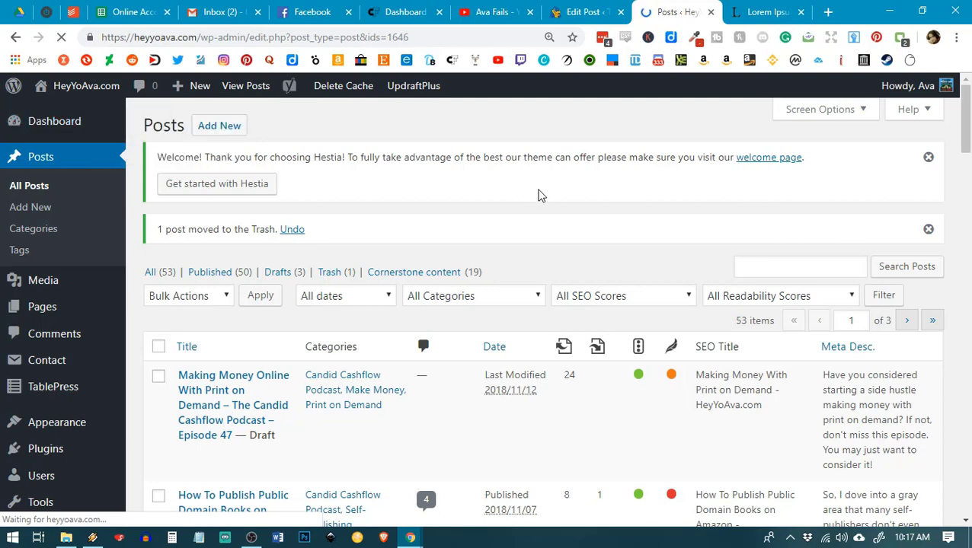
left_click(587, 14)
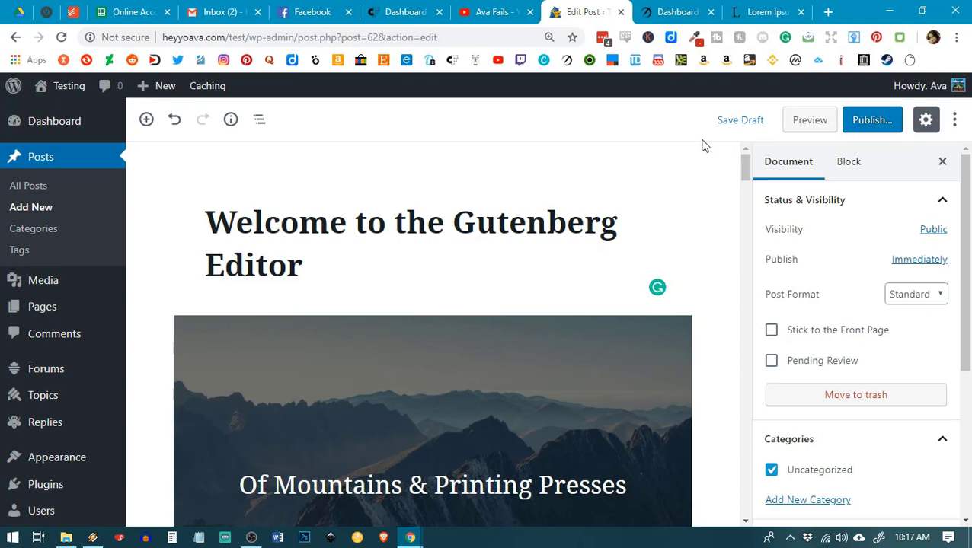
Examine the demo post's title, its mountain cover block and the start of the introductory text.
scroll(664, 171, "down", 2)
scroll(664, 171, "down", 1)
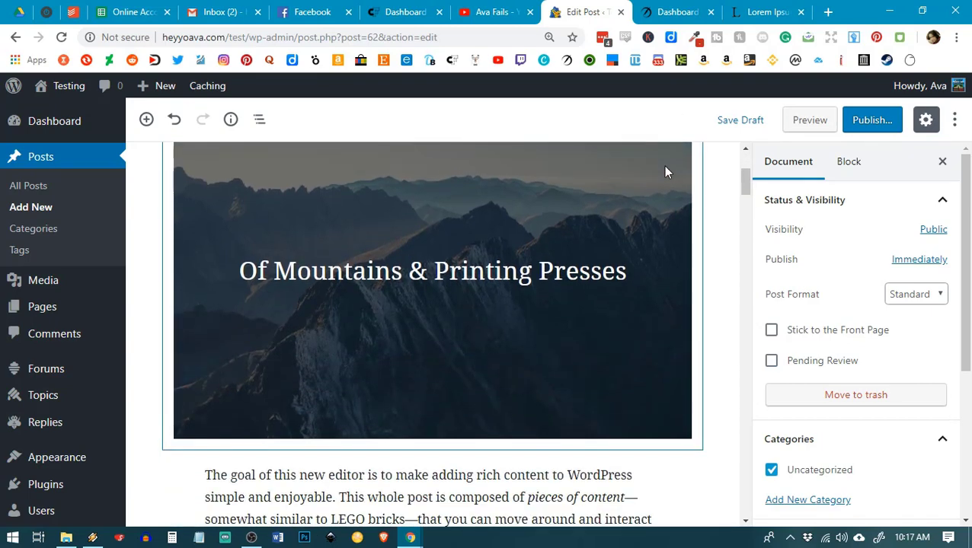
scroll(664, 172, "up", 3)
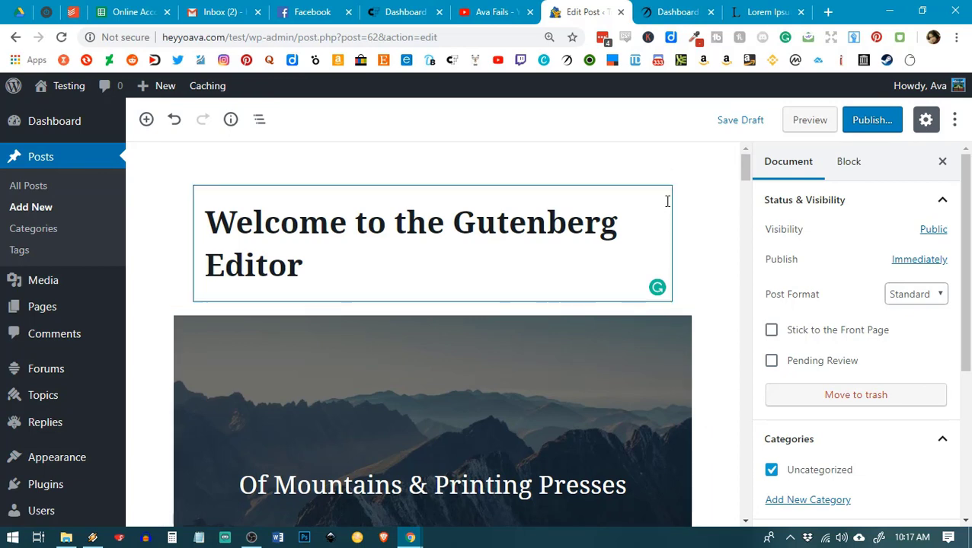
scroll(672, 230, "down", 1)
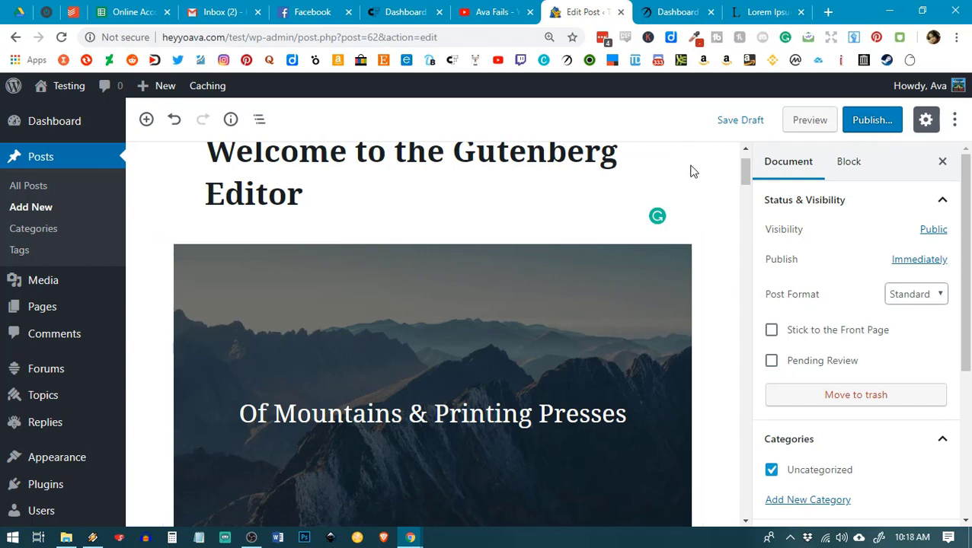
scroll(707, 230, "up", 1)
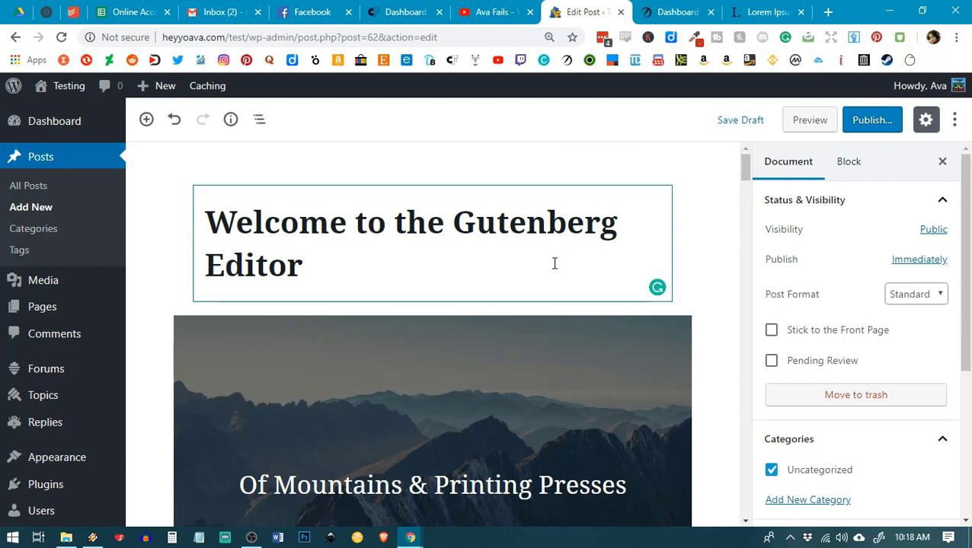
scroll(562, 312, "down", 1)
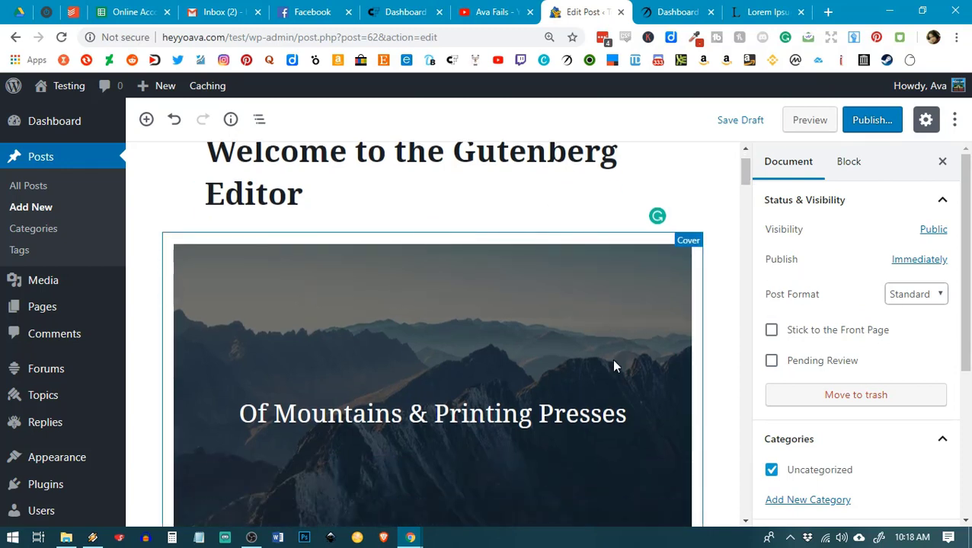
scroll(614, 366, "down", 1)
scroll(614, 365, "up", 2)
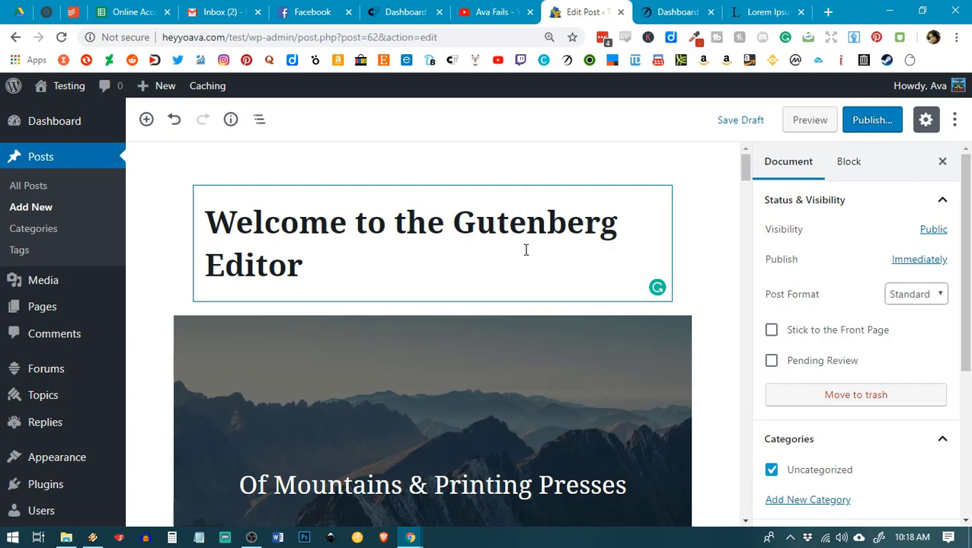
scroll(518, 259, "down", 2)
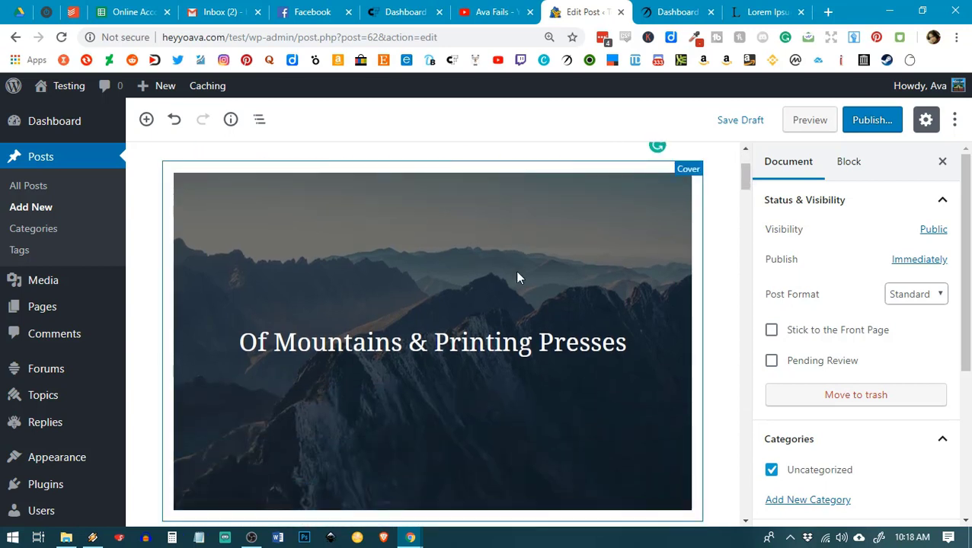
scroll(515, 270, "up", 2)
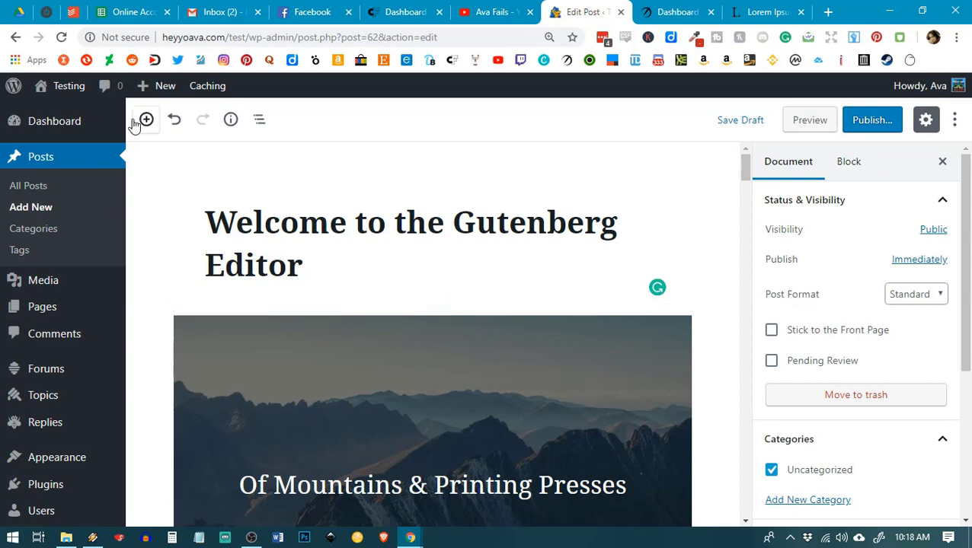
scroll(533, 304, "down", 2)
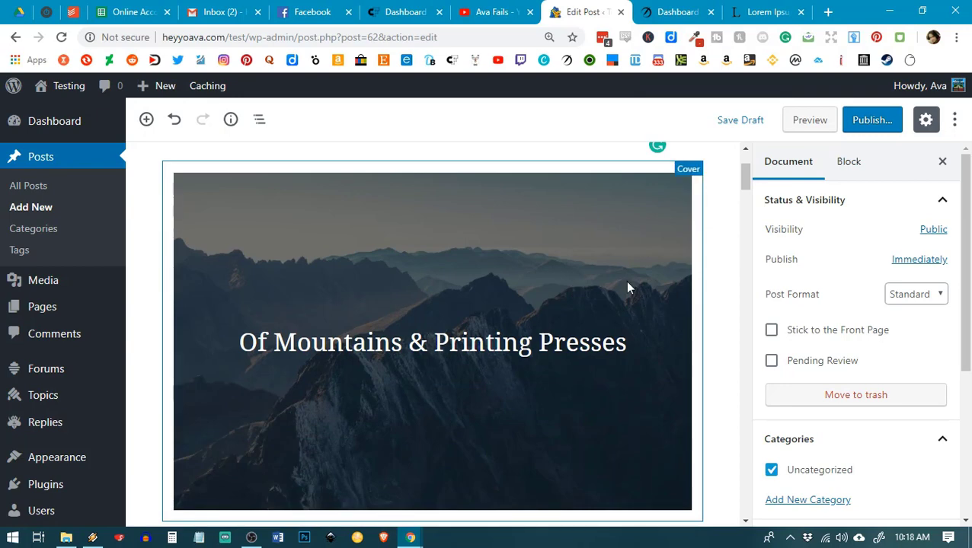
scroll(451, 301, "down", 2)
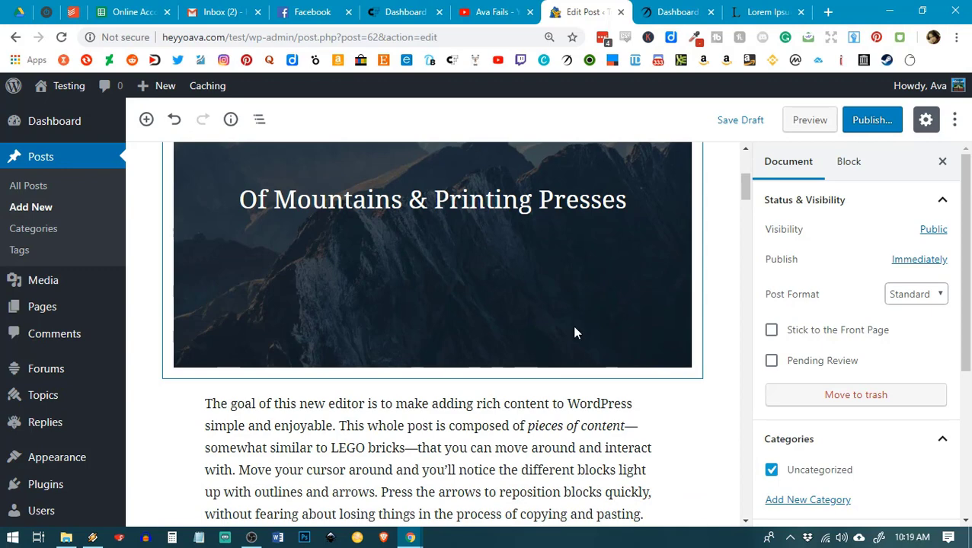
scroll(426, 297, "down", 1)
scroll(427, 292, "up", 4)
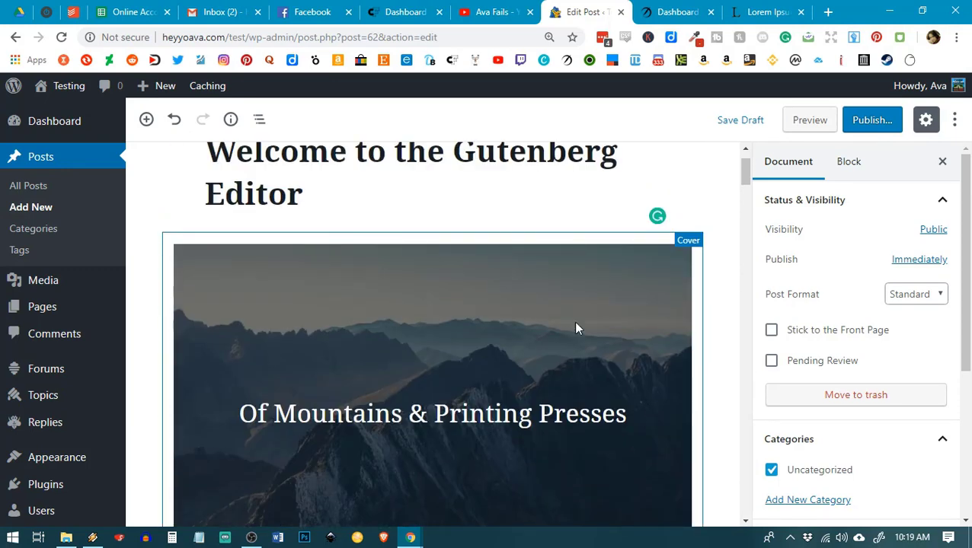
Select the opening paragraph block below the cover image and review its formatting tools and additional block options.
scroll(545, 312, "down", 4)
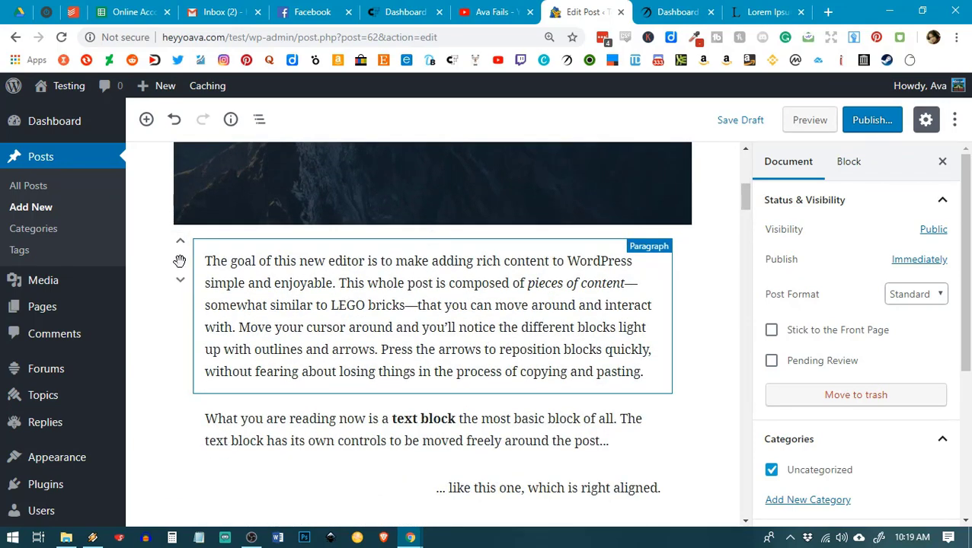
left_click(281, 291)
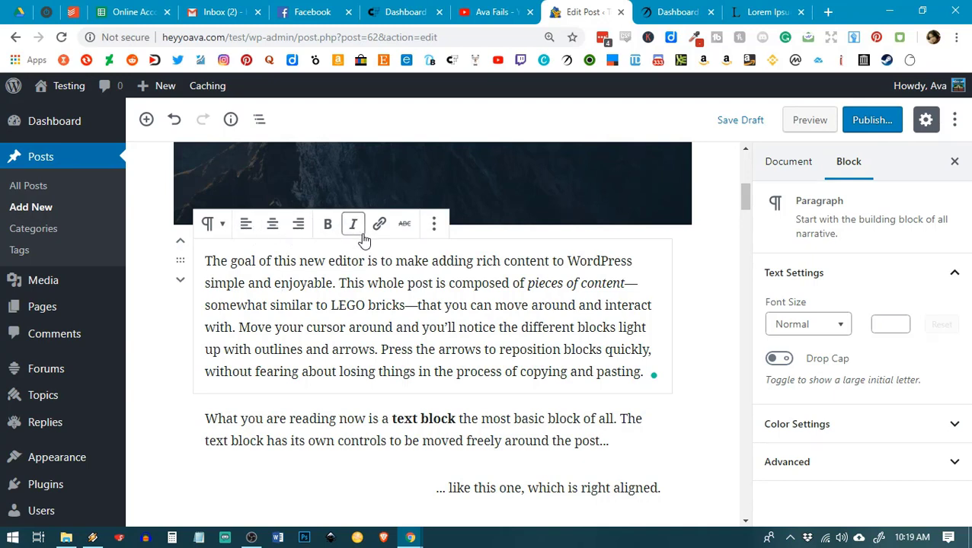
left_click(434, 227)
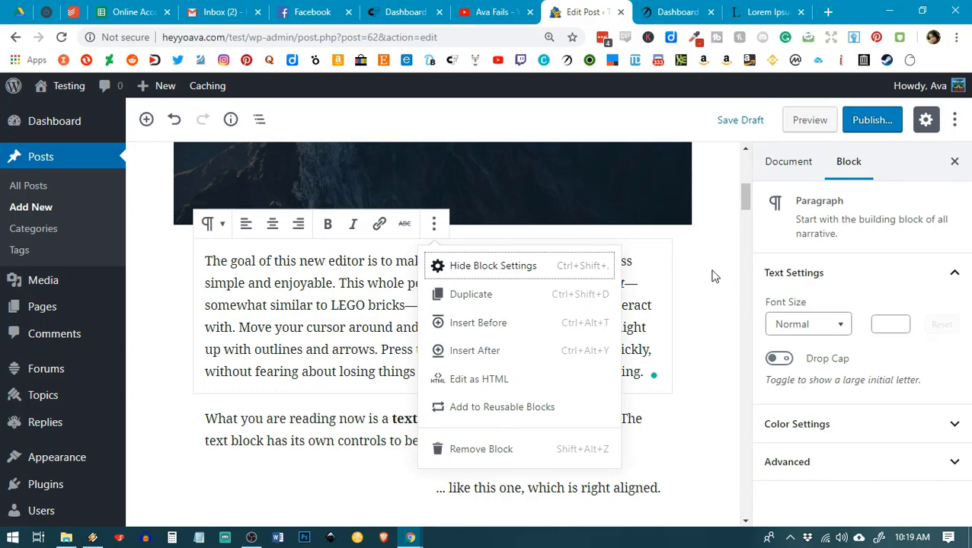
left_click(667, 288)
Select the "A Picture is Worth a Thousand Words" heading block to view its heading settings.
scroll(602, 297, "down", 3)
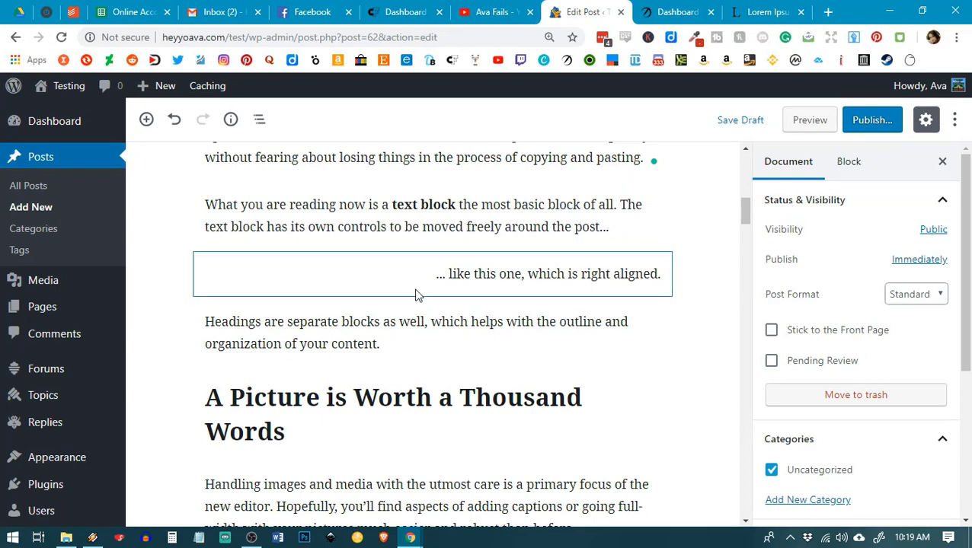
scroll(396, 340, "down", 1)
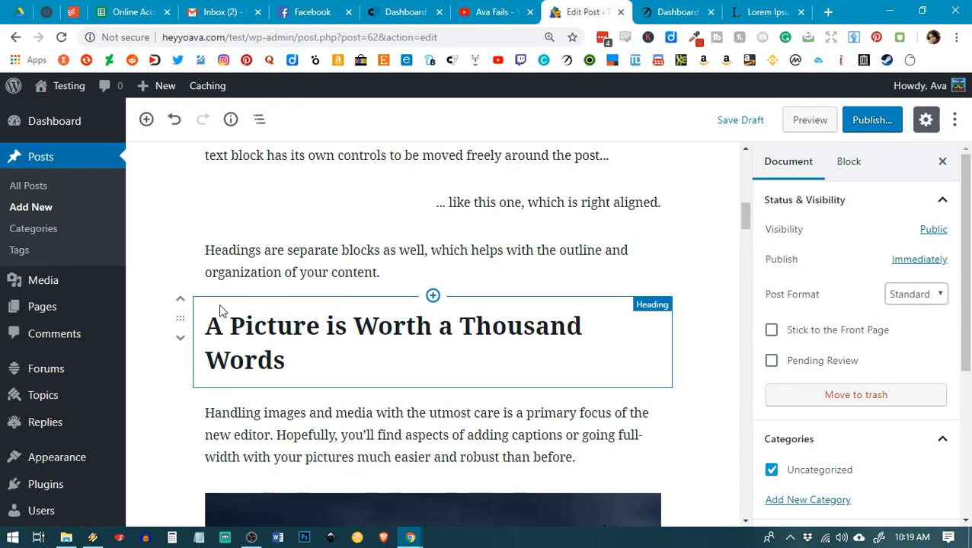
left_click(587, 355)
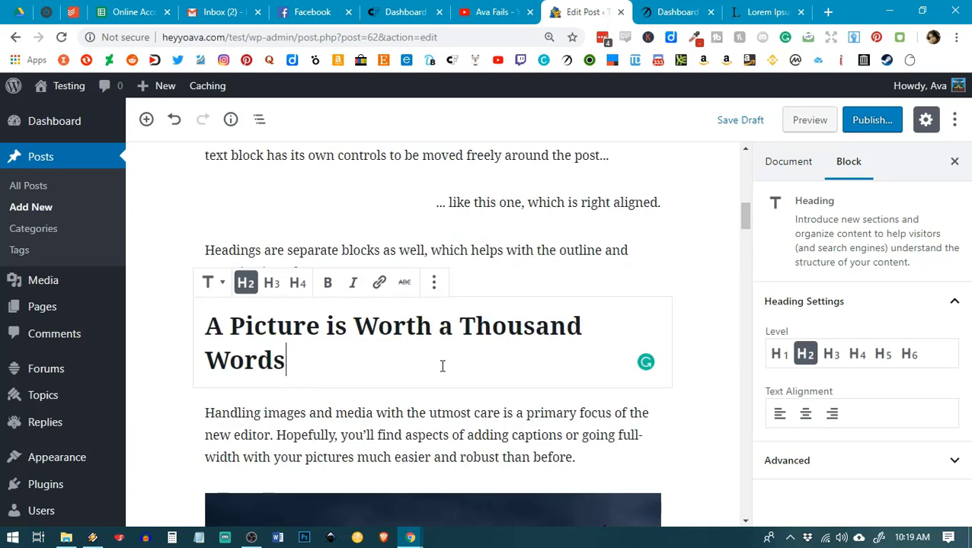
Examine the autumn mountain image block, its caption and the paragraphs around it.
scroll(423, 352, "down", 2)
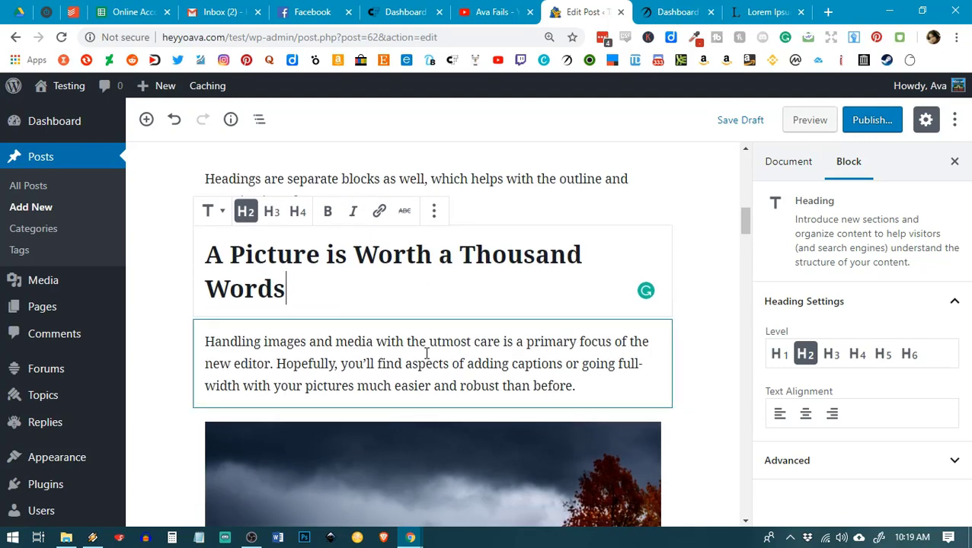
scroll(464, 343, "down", 1)
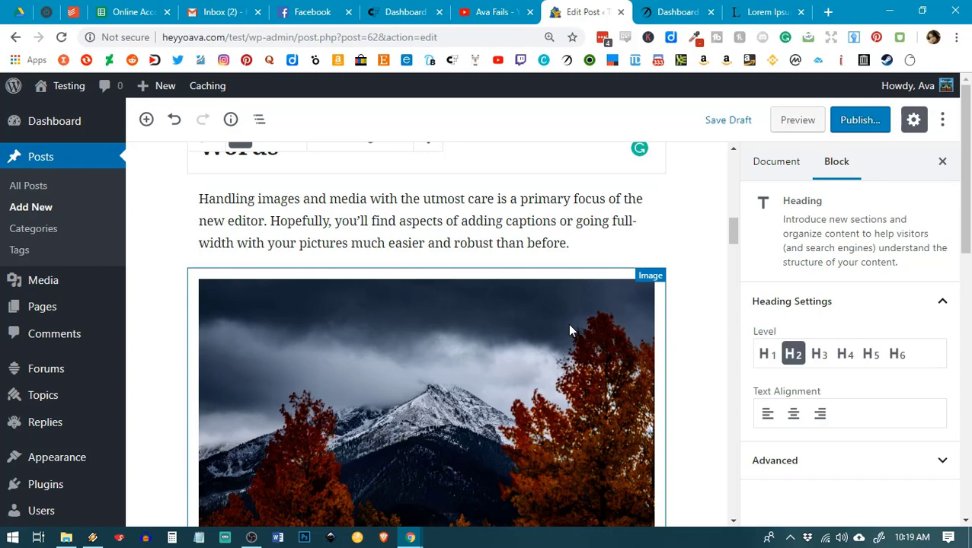
scroll(570, 329, "down", 1)
scroll(586, 327, "up", 1)
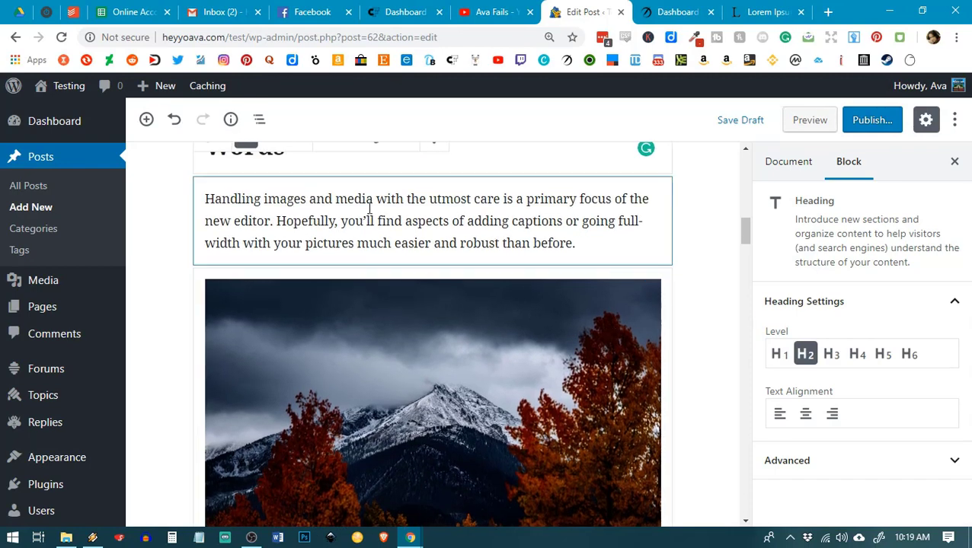
scroll(499, 245, "down", 2)
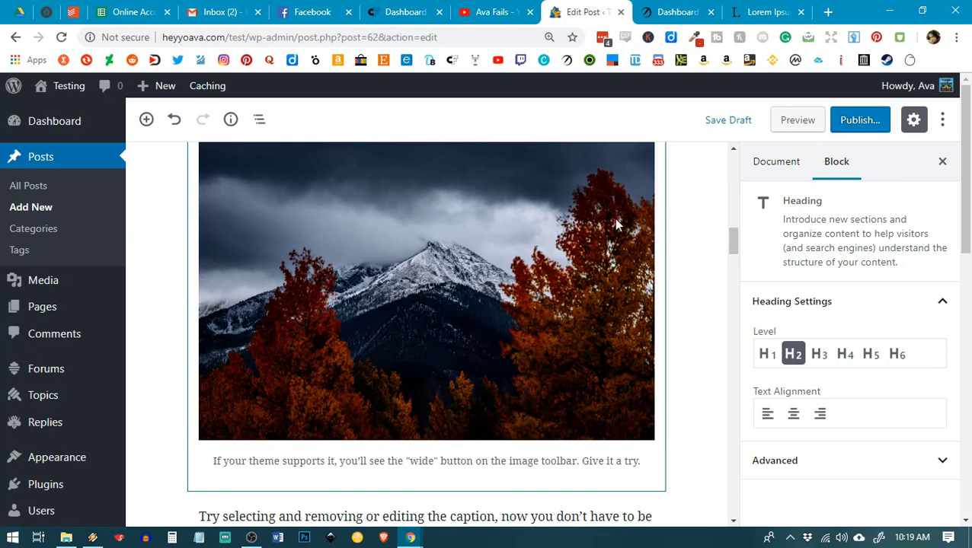
scroll(392, 279, "down", 4)
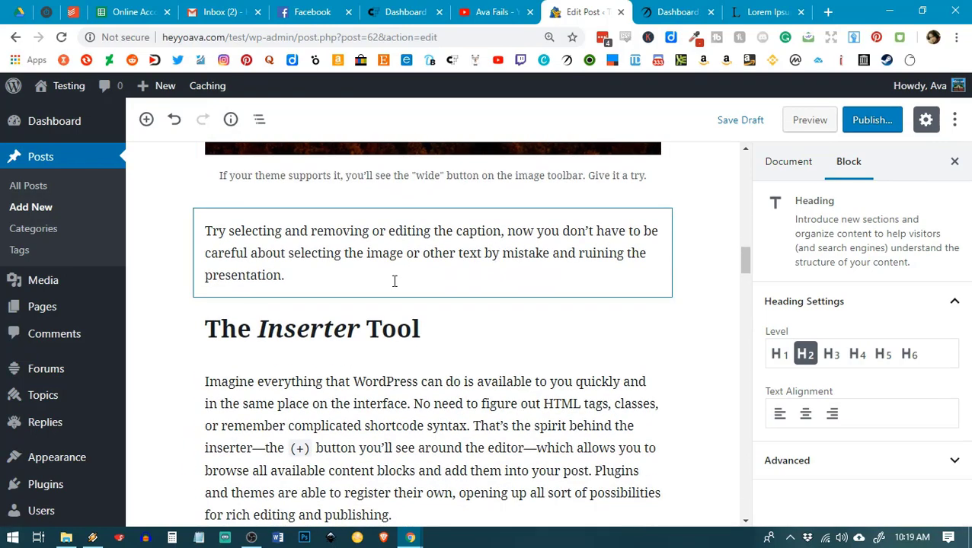
scroll(393, 280, "up", 5)
scroll(393, 280, "down", 4)
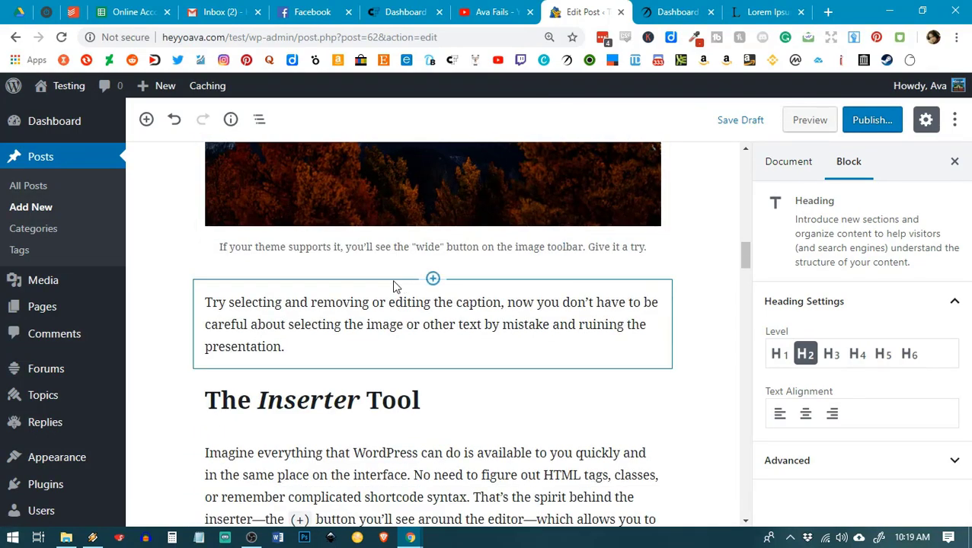
Examine the "The Inserter Tool" section with its bulleted list and the "Visual Editing" section with its separator and quote block.
scroll(393, 282, "down", 3)
left_click(352, 188)
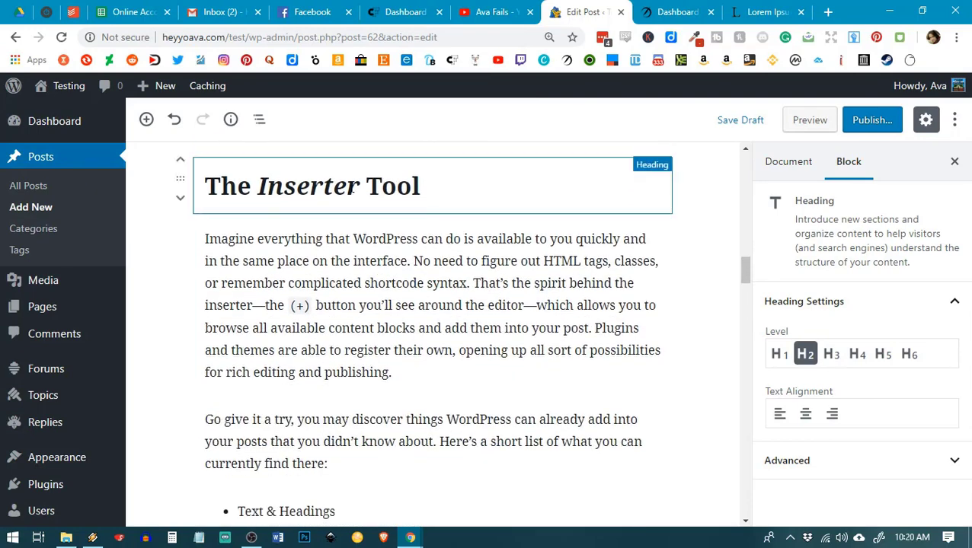
scroll(386, 243, "down", 3)
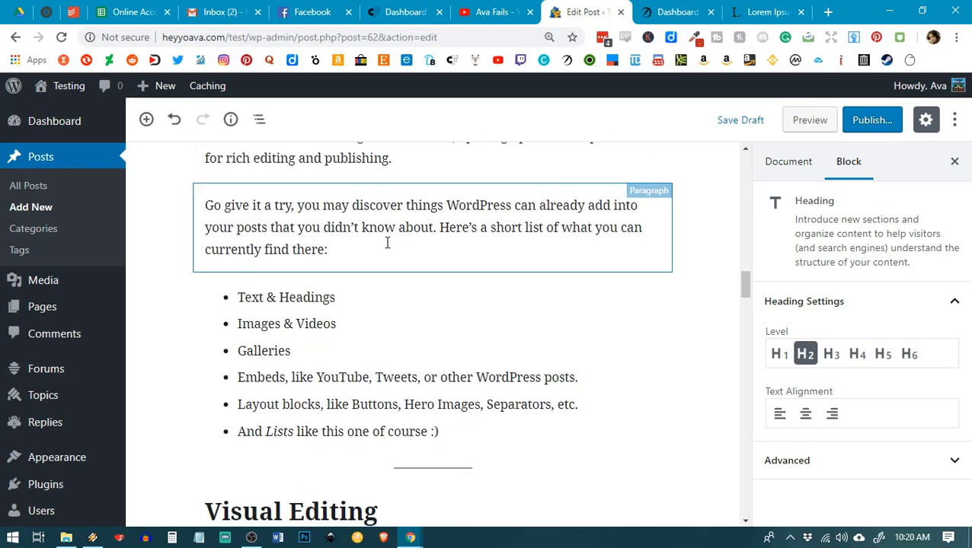
scroll(386, 243, "down", 2)
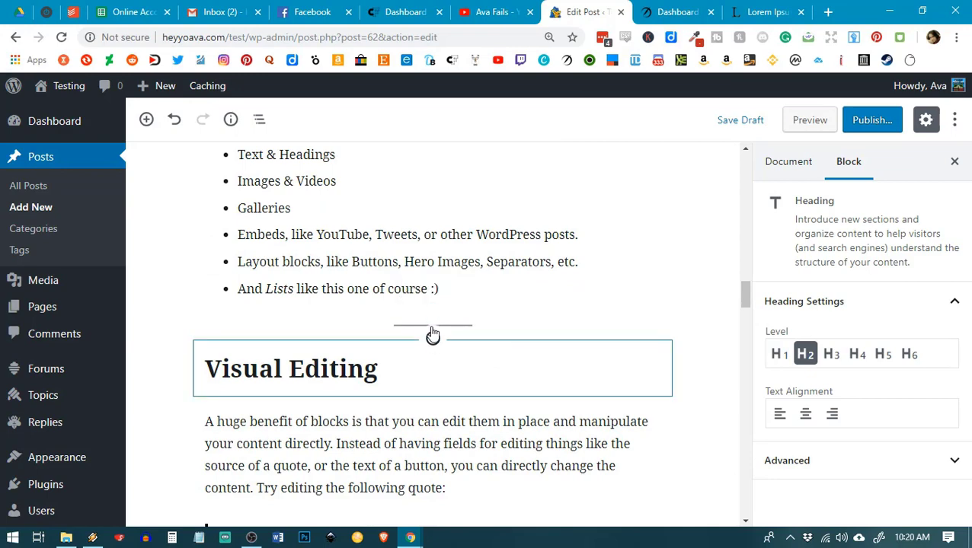
scroll(442, 325, "down", 1)
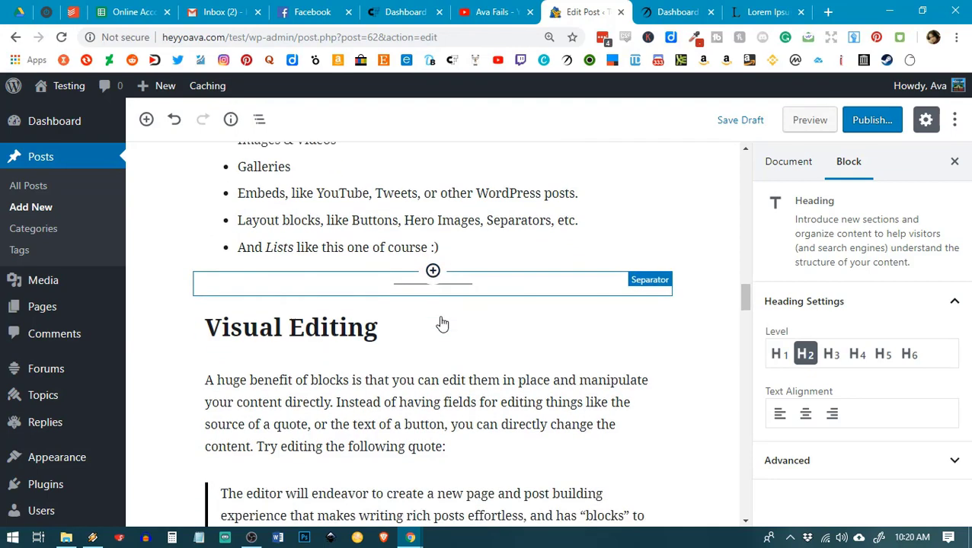
scroll(372, 300, "down", 3)
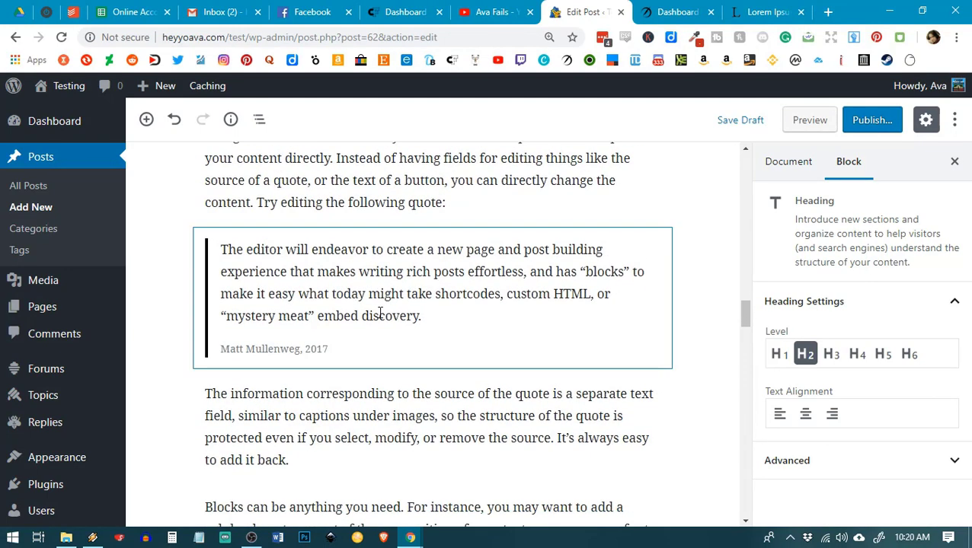
scroll(388, 312, "down", 3)
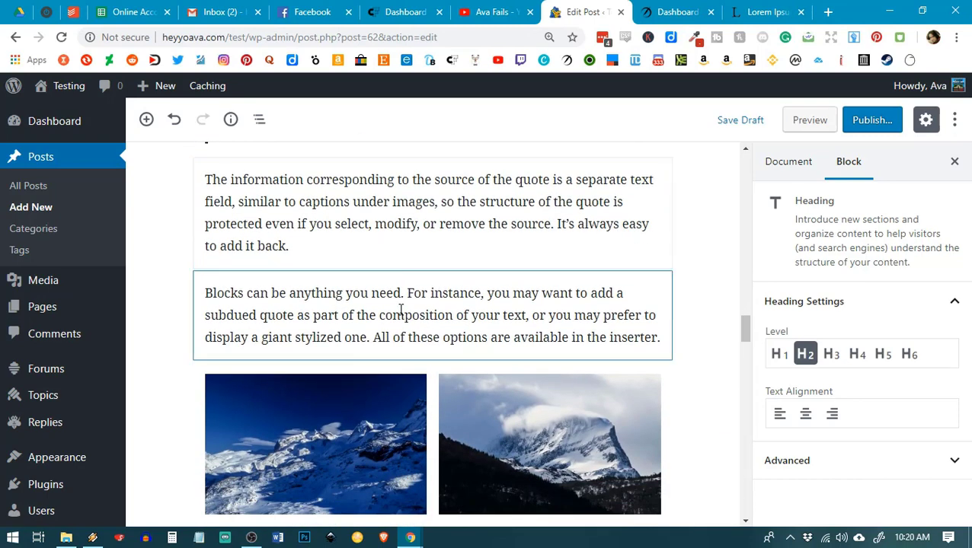
Examine the three-image gallery block, the full-wide mountain image under "Media Rich" and the two-image gallery below it.
scroll(400, 310, "down", 4)
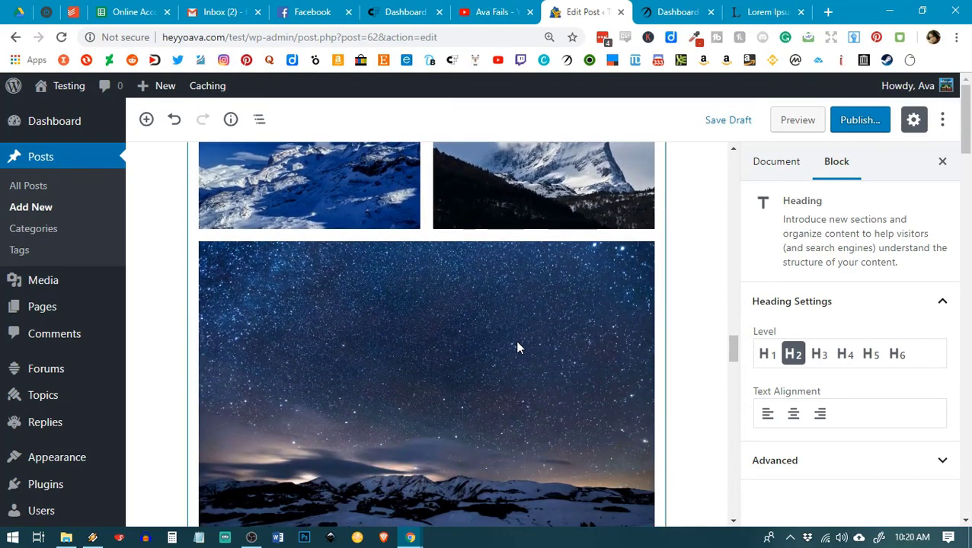
scroll(531, 342, "up", 4)
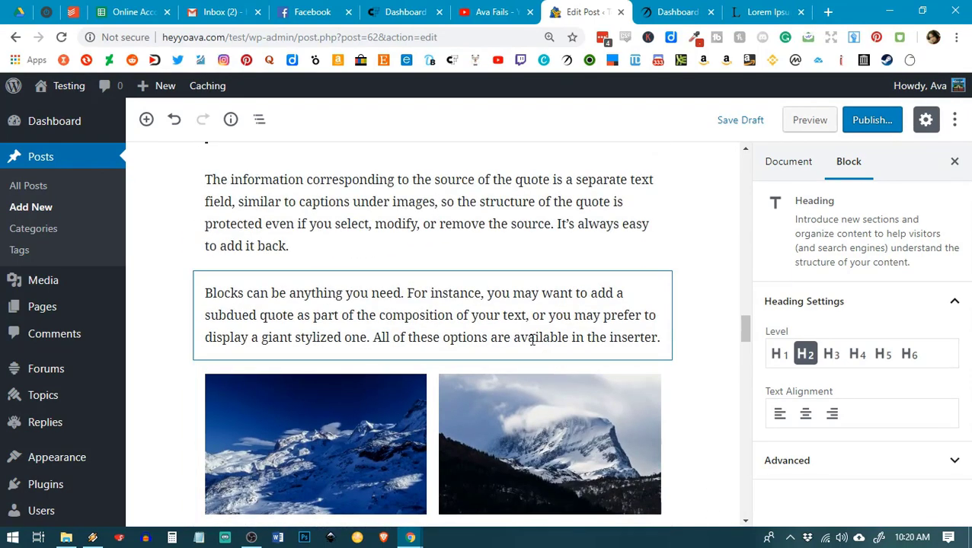
scroll(532, 340, "down", 7)
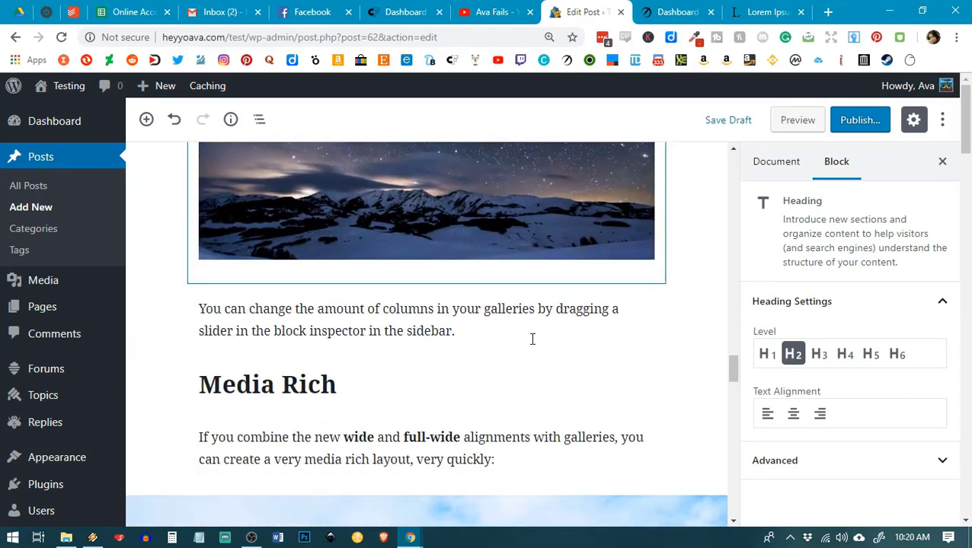
scroll(532, 338, "down", 6)
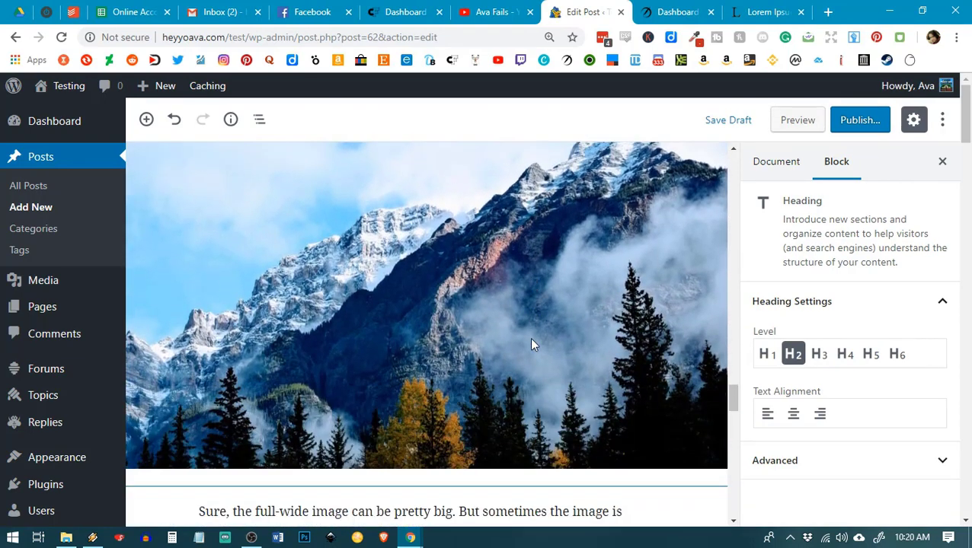
scroll(530, 344, "up", 4)
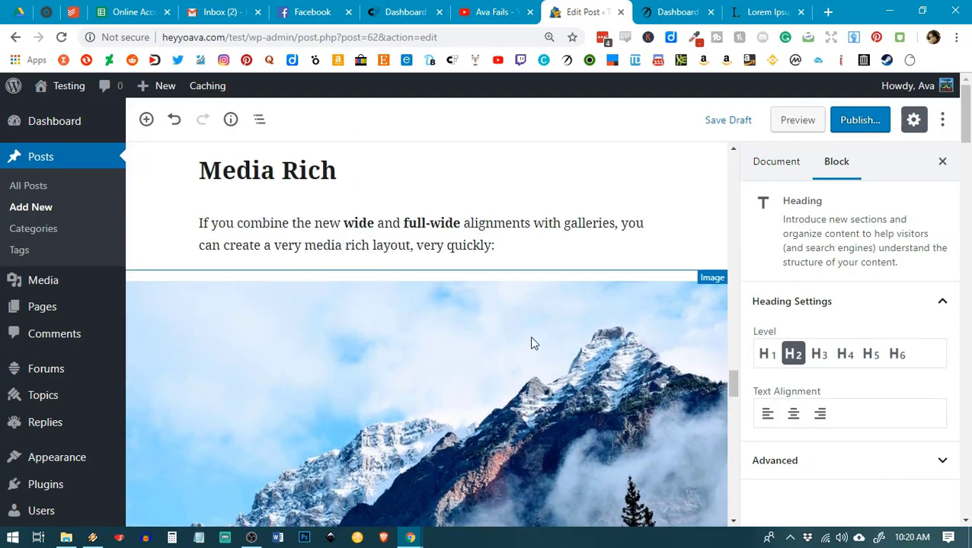
scroll(554, 323, "down", 3)
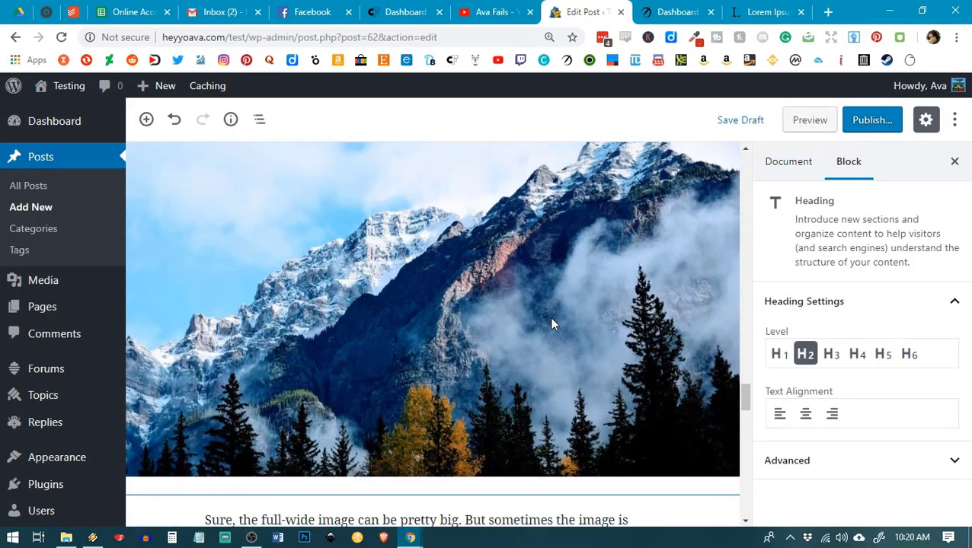
scroll(583, 327, "down", 4)
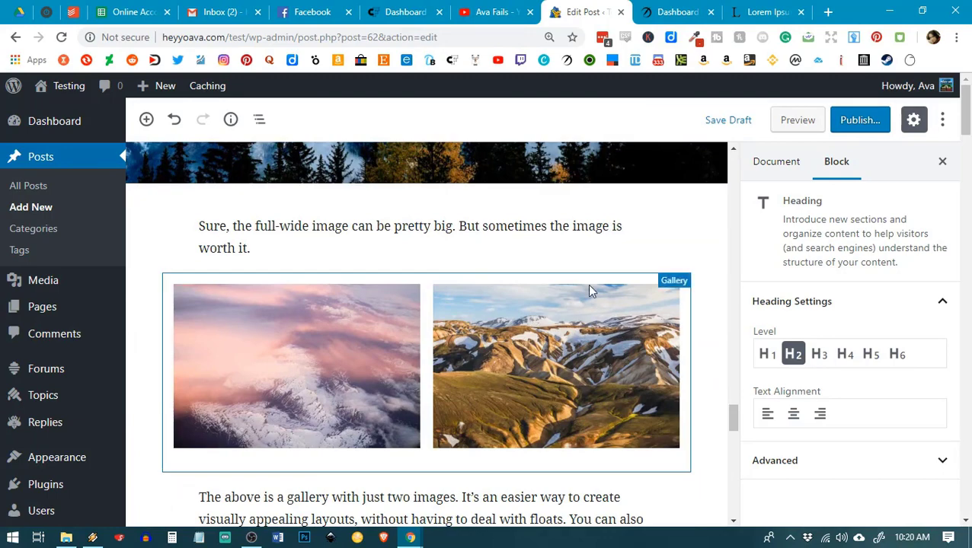
Examine the Vimeo embed, the "Code is Poetry" pullquote and the closing blocks at the end of the demo post.
scroll(587, 287, "down", 4)
scroll(600, 268, "down", 3)
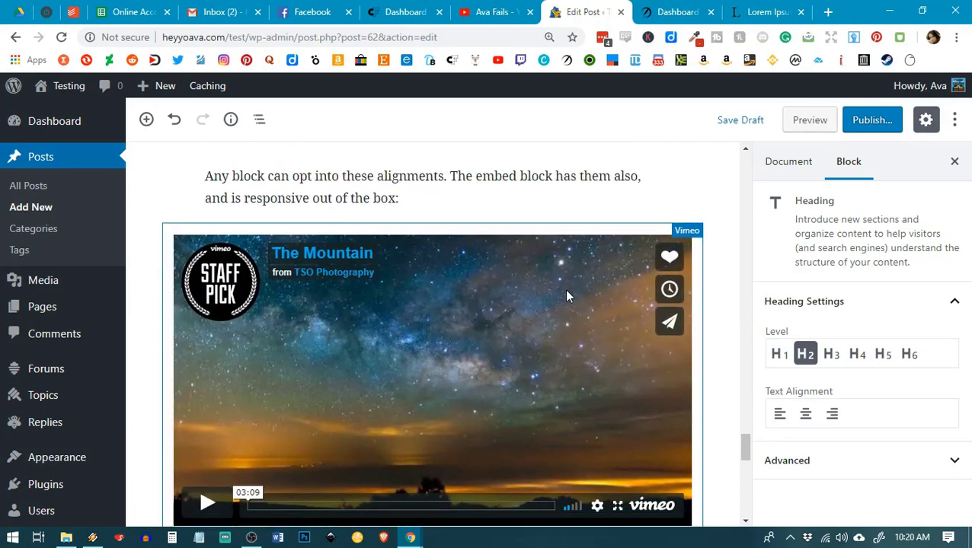
scroll(566, 296, "down", 2)
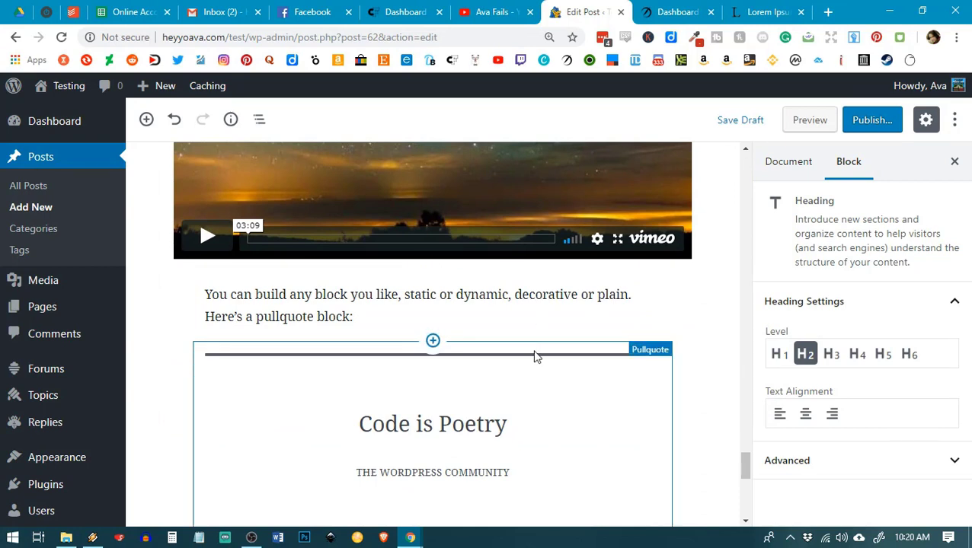
scroll(535, 357, "down", 1)
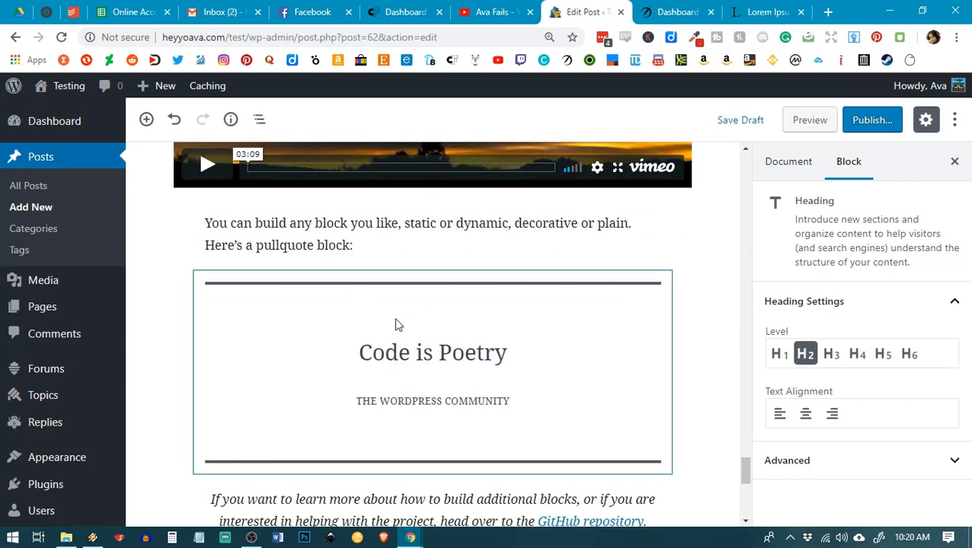
scroll(407, 328, "down", 2)
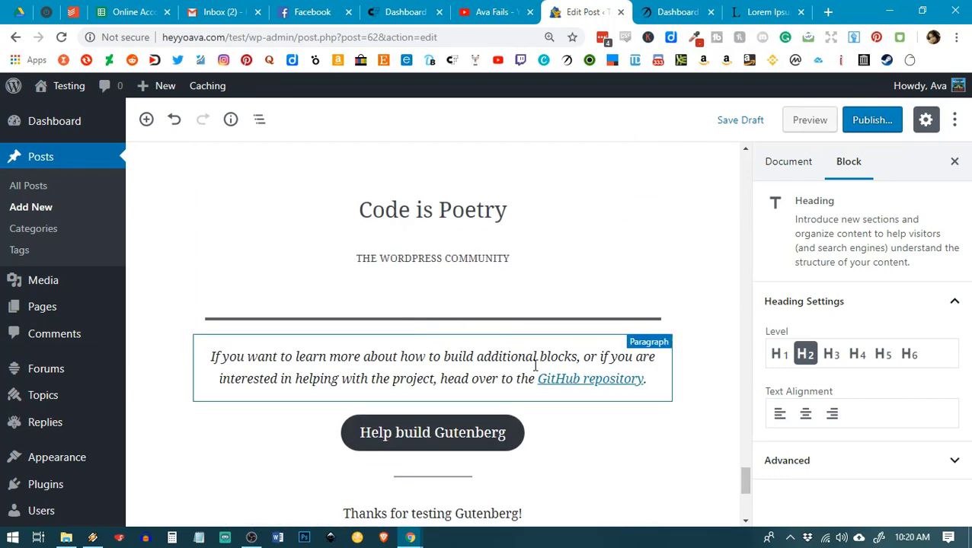
scroll(536, 366, "down", 2)
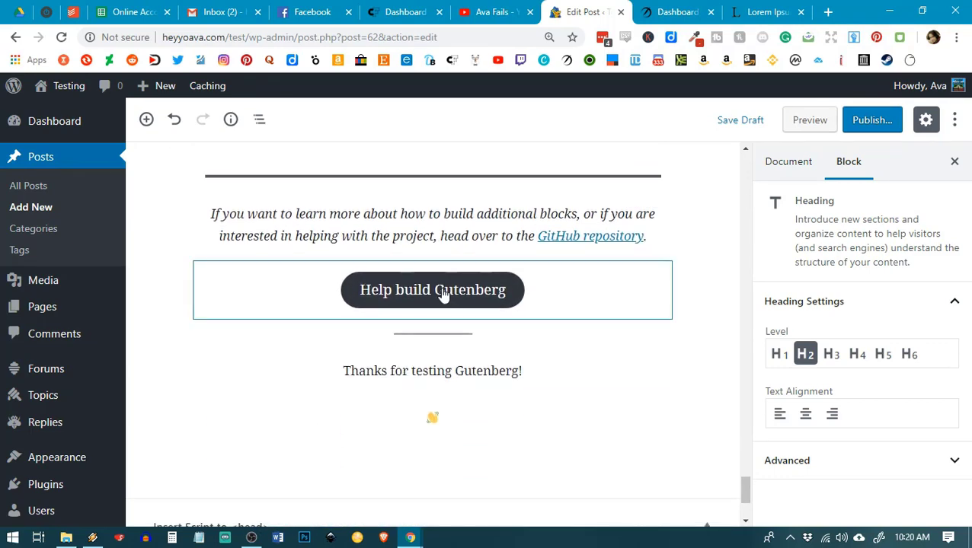
Select the "Help build Gutenberg" button block and review its background color, text color and style options.
left_click(535, 294)
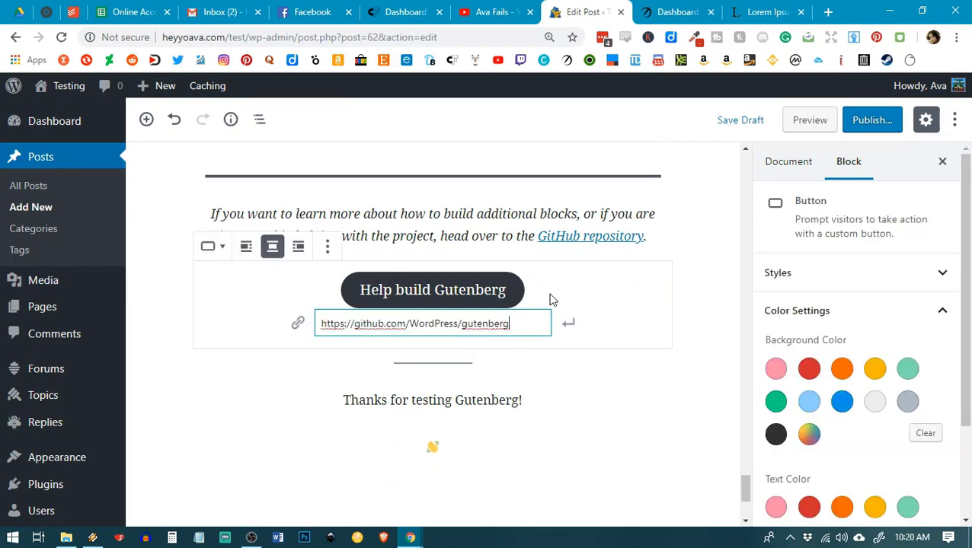
scroll(887, 453, "down", 2)
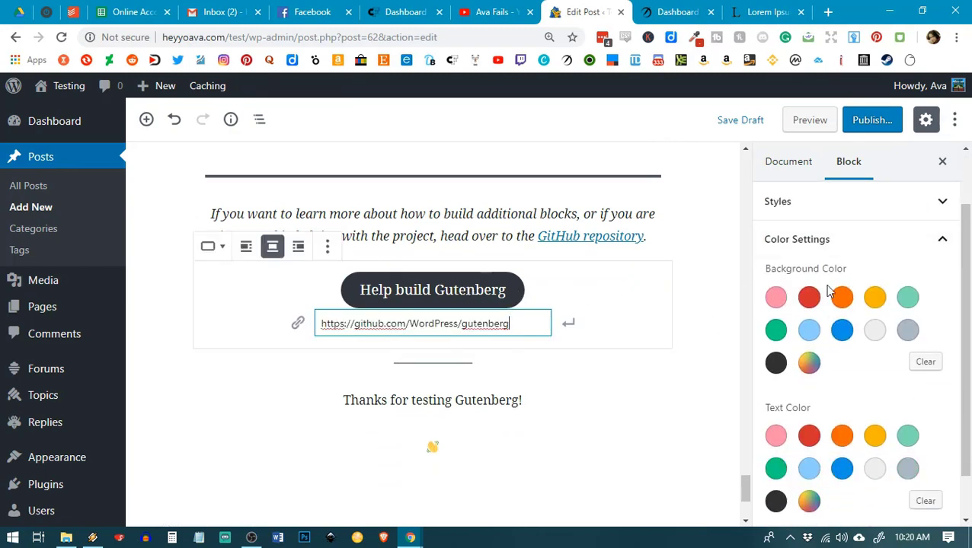
scroll(840, 353, "up", 1)
scroll(839, 353, "down", 2)
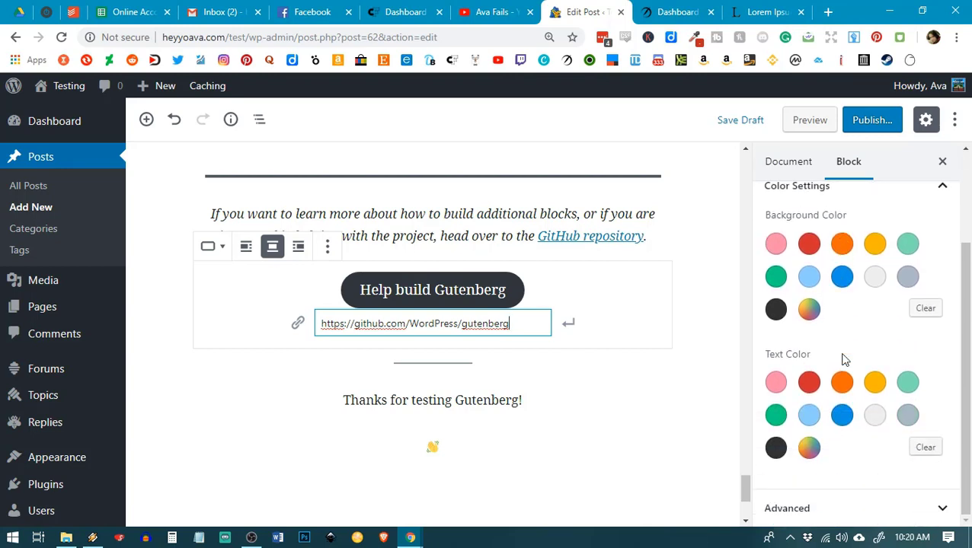
scroll(843, 358, "up", 3)
left_click(806, 282)
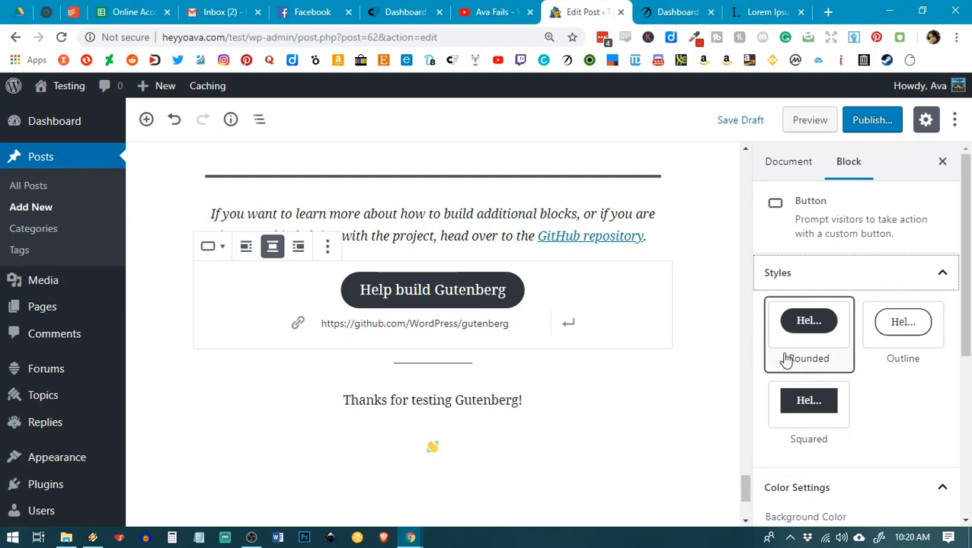
Return to the start of the post and review its document settings, from status and visibility through categories, tags and featured image.
scroll(678, 283, "down", 2)
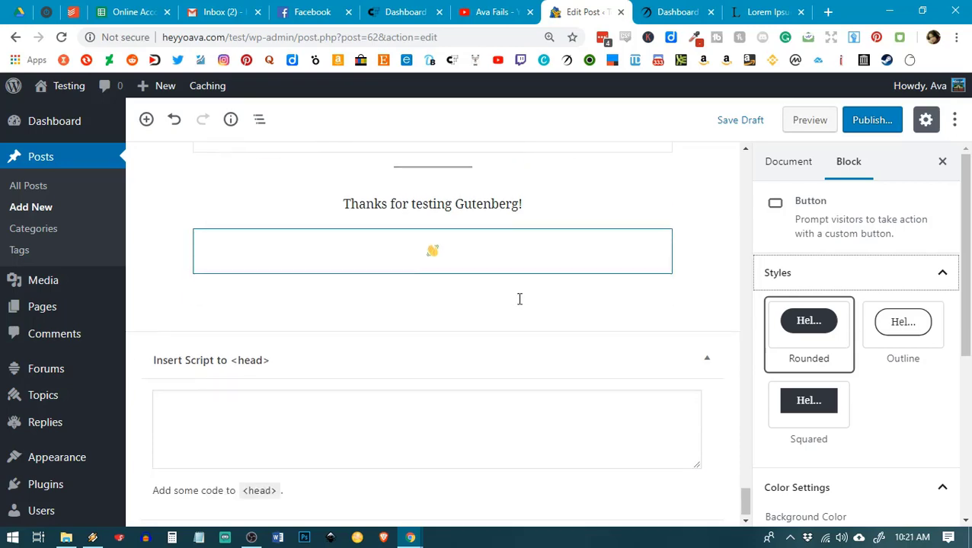
scroll(521, 305, "up", 3)
scroll(520, 306, "up", 15)
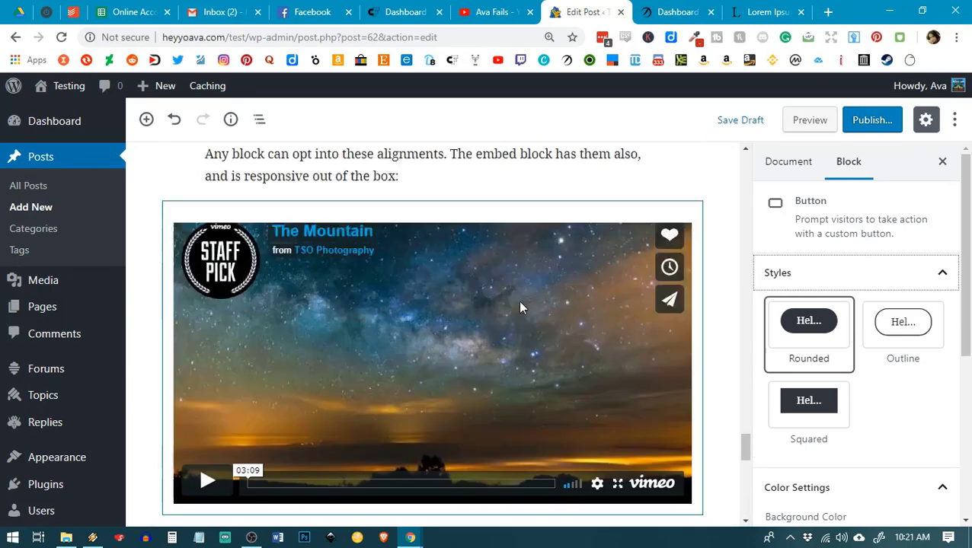
left_click(691, 187)
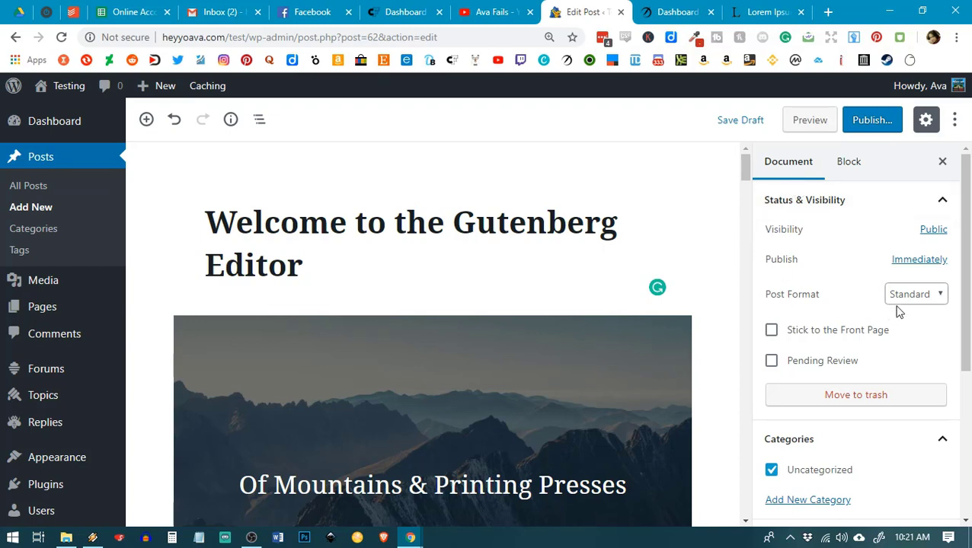
scroll(899, 311, "down", 3)
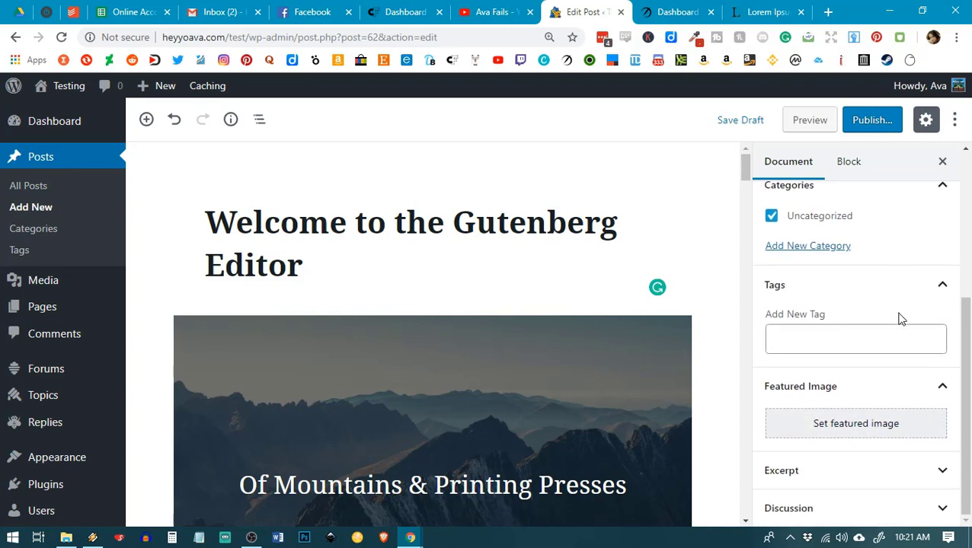
scroll(852, 298, "up", 1)
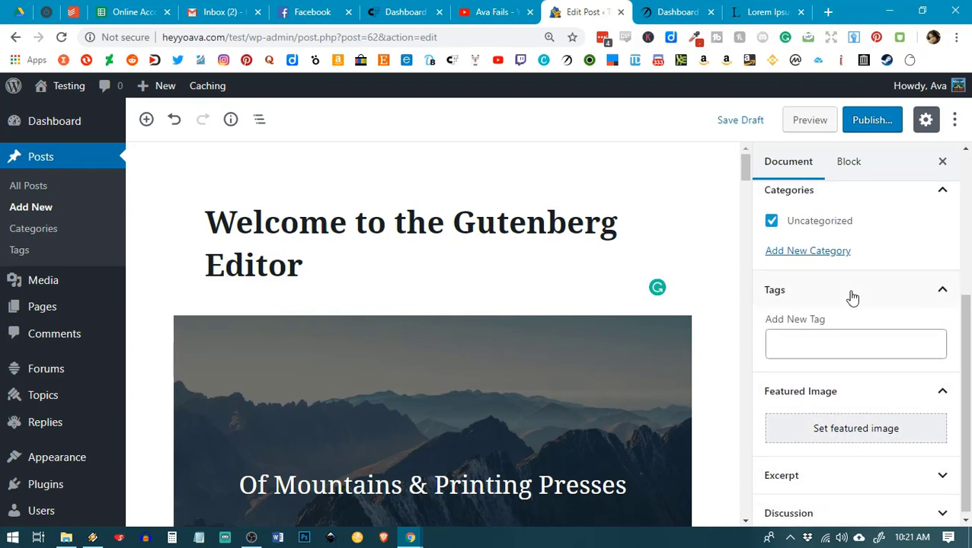
scroll(852, 298, "up", 3)
scroll(765, 225, "down", 1)
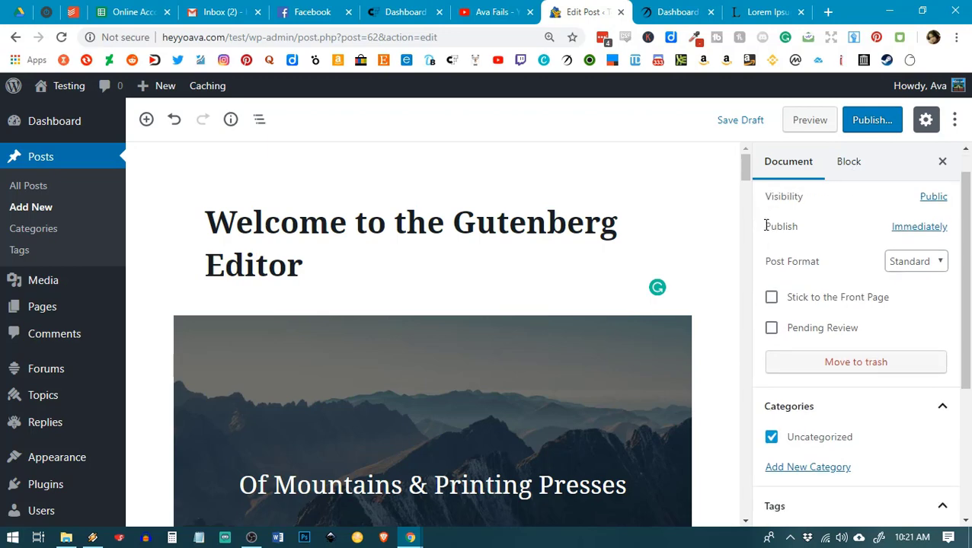
scroll(766, 225, "down", 3)
Select the opening paragraph block below the cover image and expand its Advanced and Color Settings to review them.
scroll(661, 327, "down", 5)
left_click(498, 398)
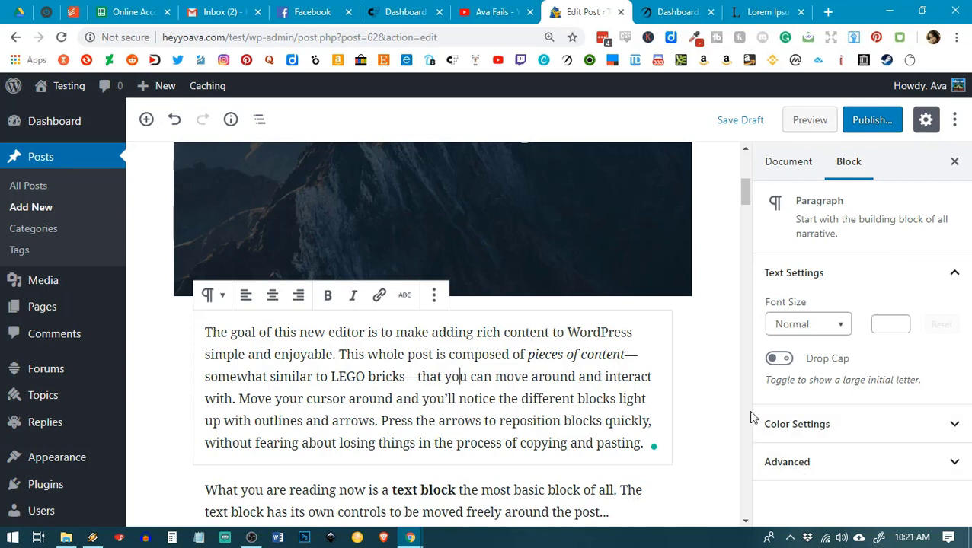
left_click(842, 454)
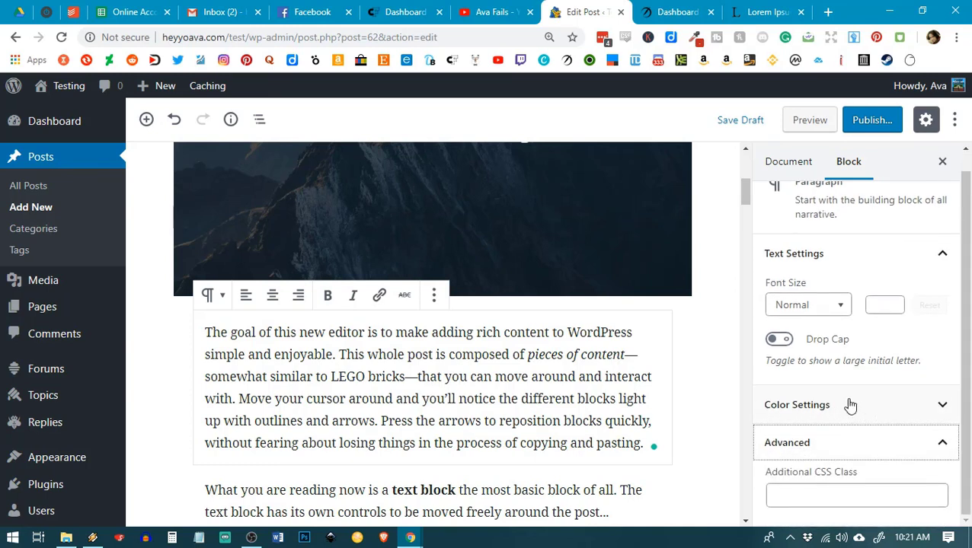
left_click(853, 406)
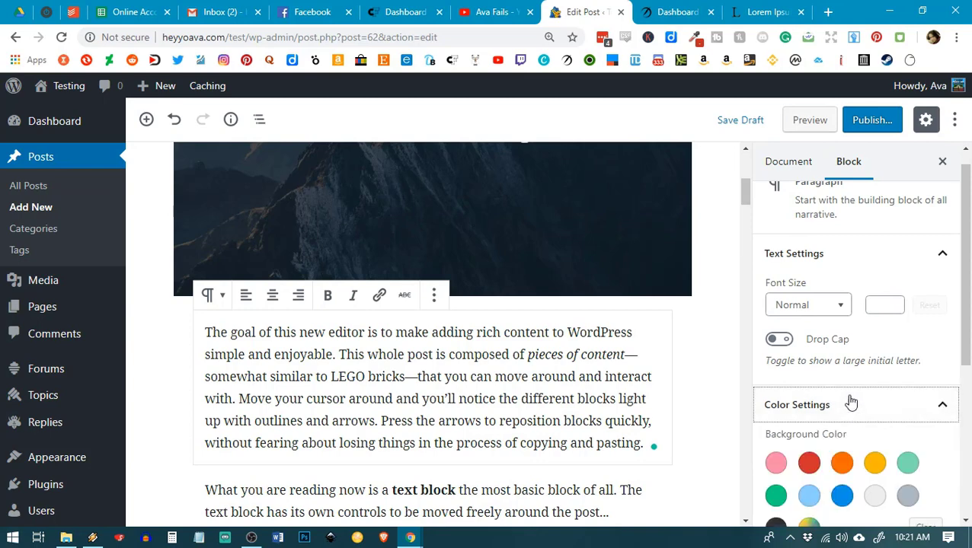
scroll(859, 384, "down", 4)
scroll(871, 399, "up", 2)
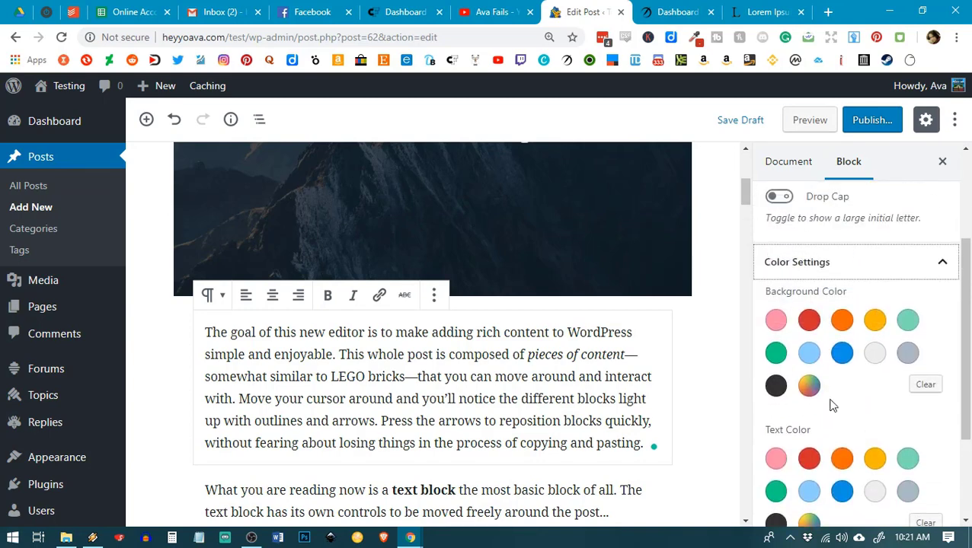
View the custom background color picker for the opening paragraph and close it without choosing a color.
left_click(808, 392)
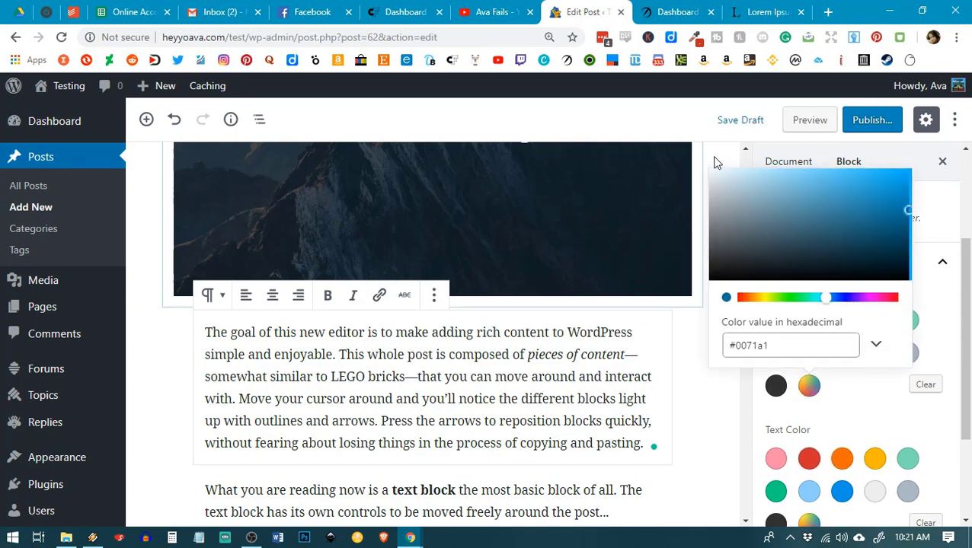
left_click(686, 122)
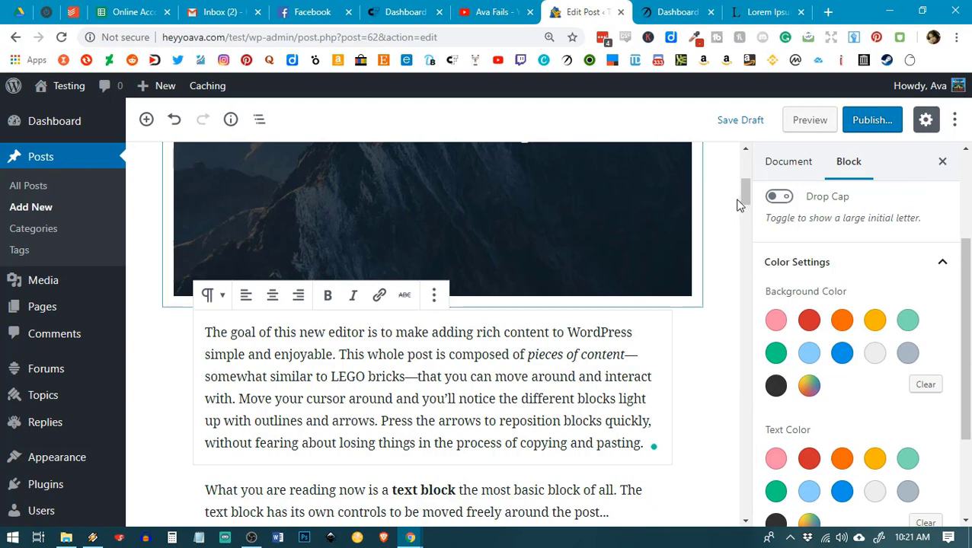
scroll(651, 392, "up", 3)
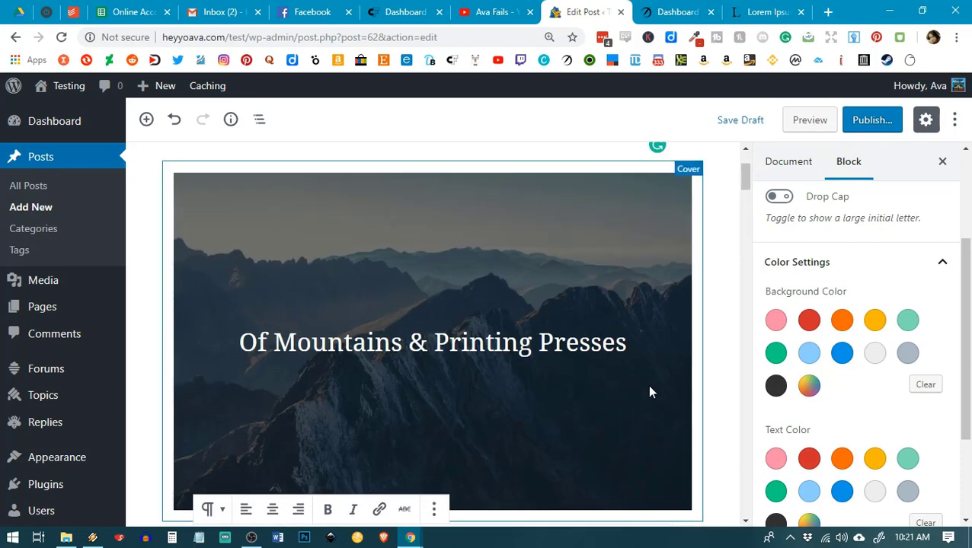
Start a new post and enter "Title" as its title.
scroll(647, 383, "down", 4)
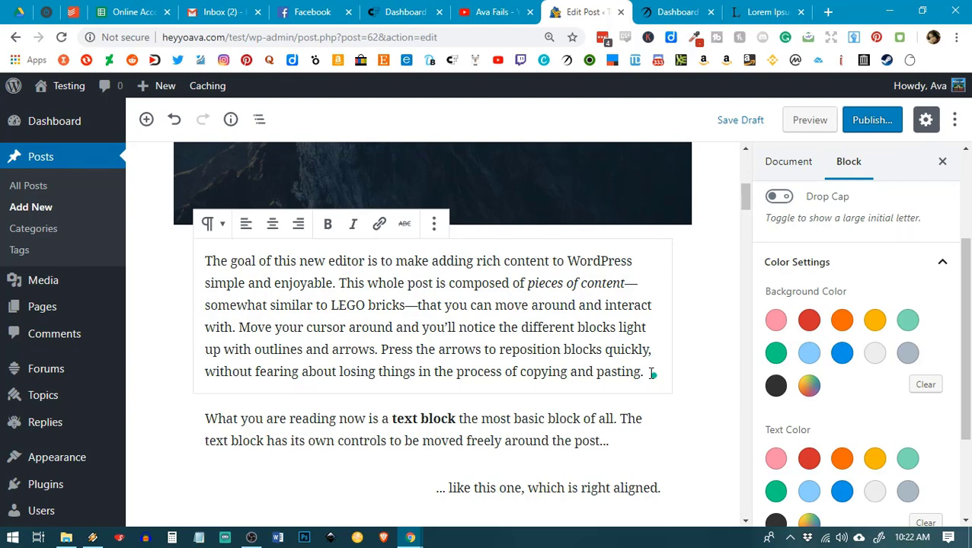
scroll(528, 299, "up", 4)
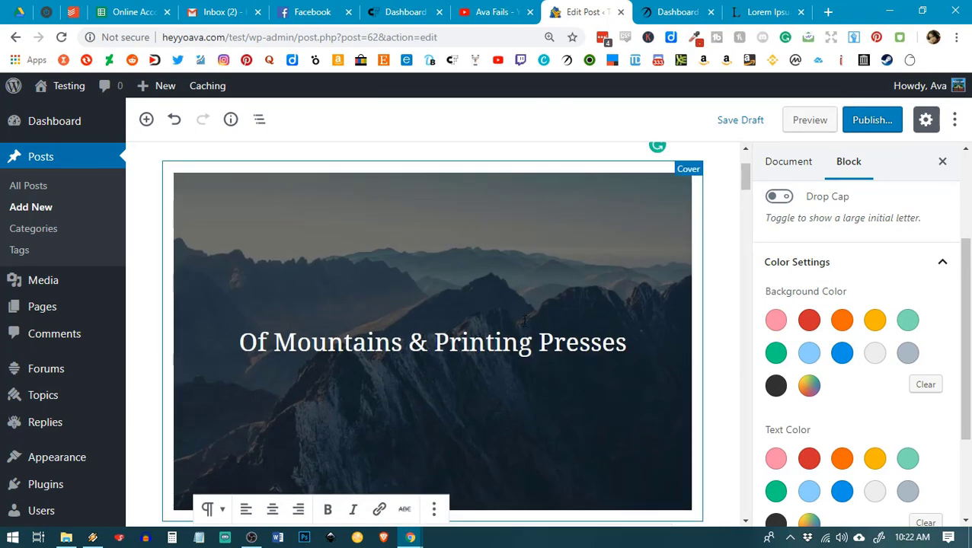
scroll(523, 322, "up", 2)
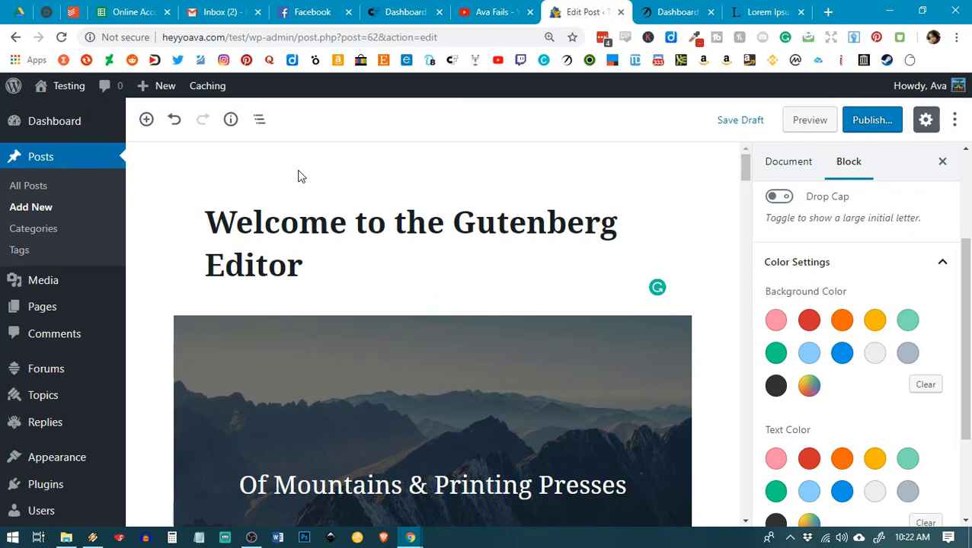
left_click(32, 208)
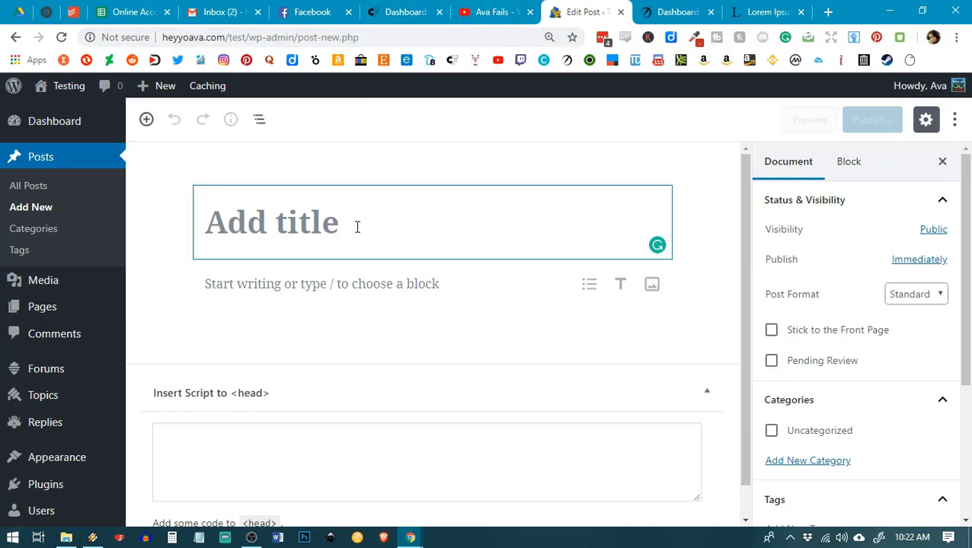
type("Title")
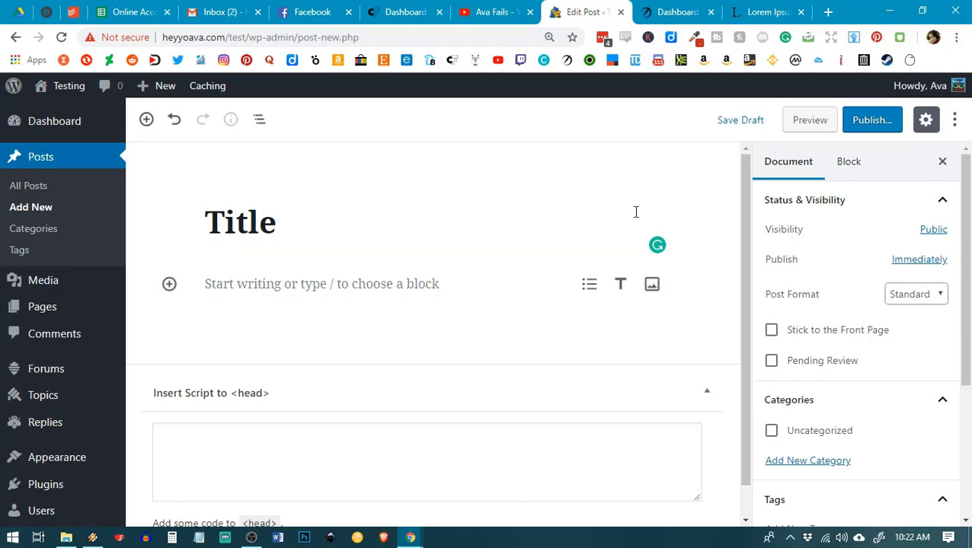
key("Return")
Switch to the Lorem Ipsum website, generate 5 paragraphs of placeholder text and copy all of them.
left_click(769, 12)
scroll(279, 259, "down", 10)
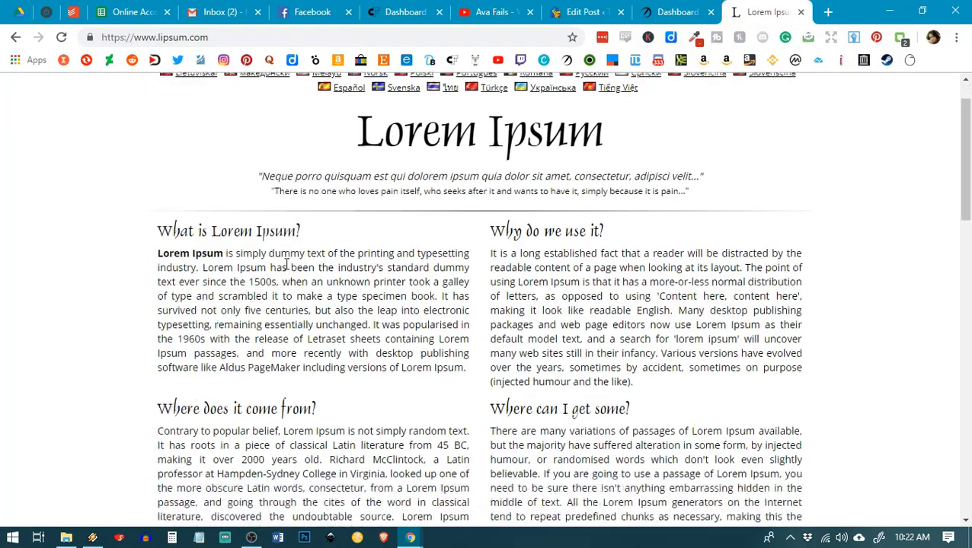
scroll(394, 302, "down", 1)
scroll(490, 336, "up", 5)
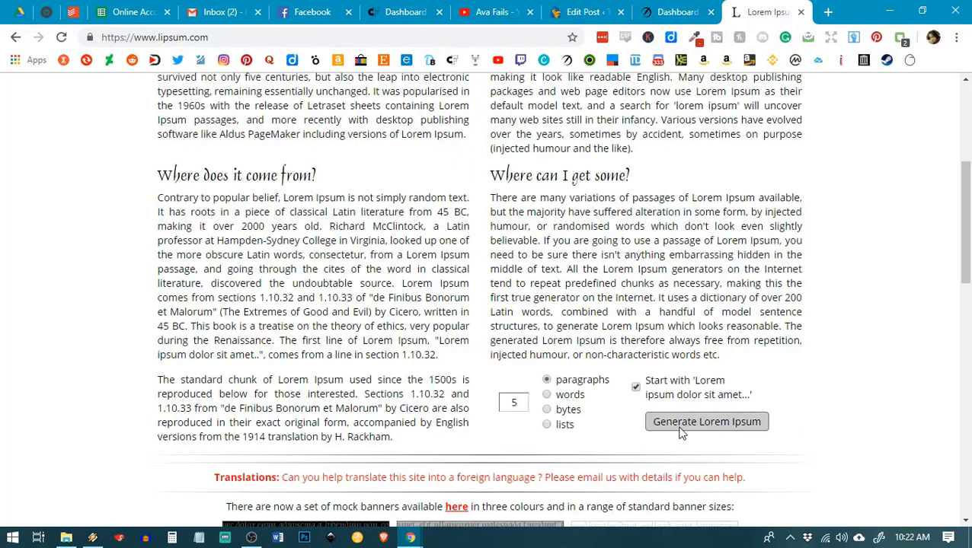
left_click(706, 423)
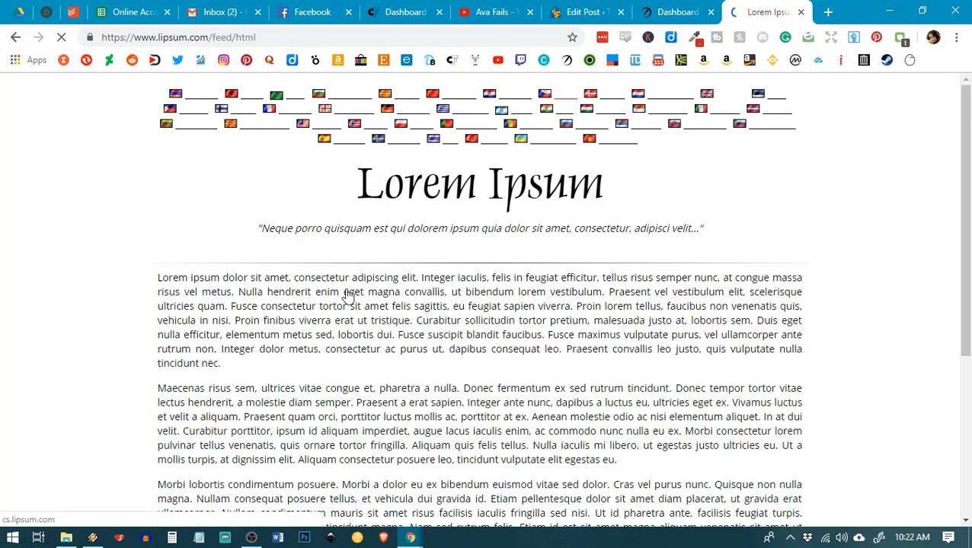
mouse_move(160, 279)
left_mouse_down()
mouse_move(249, 318)
mouse_move(278, 315)
mouse_move(341, 357)
mouse_move(466, 399)
mouse_move(542, 454)
left_mouse_up()
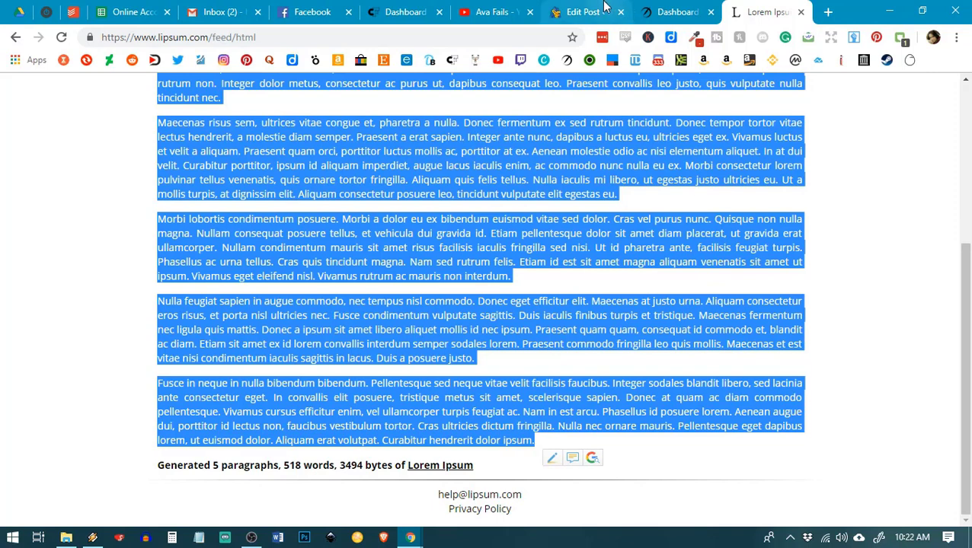
Return to the new post and paste the Lorem Ipsum paragraphs into its body below the title.
left_click(674, 11)
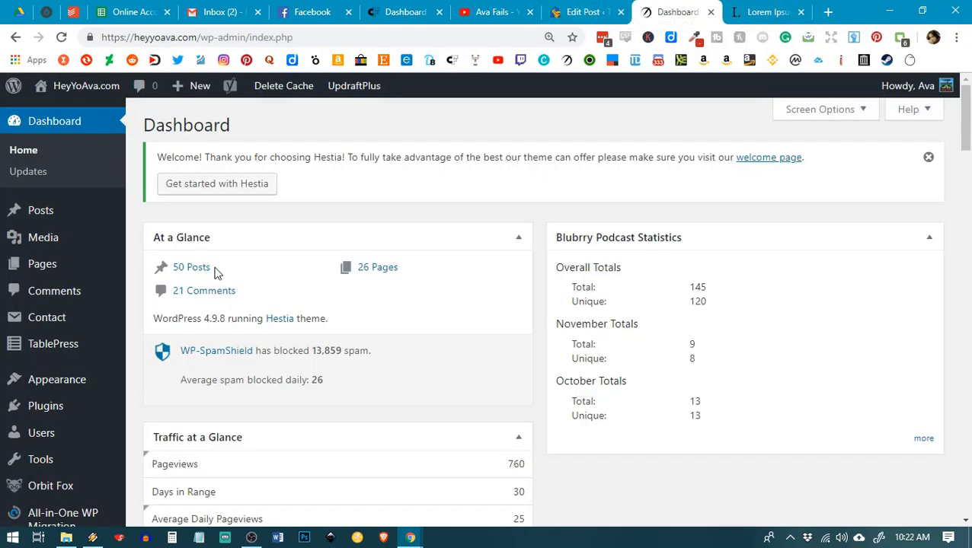
left_click(586, 11)
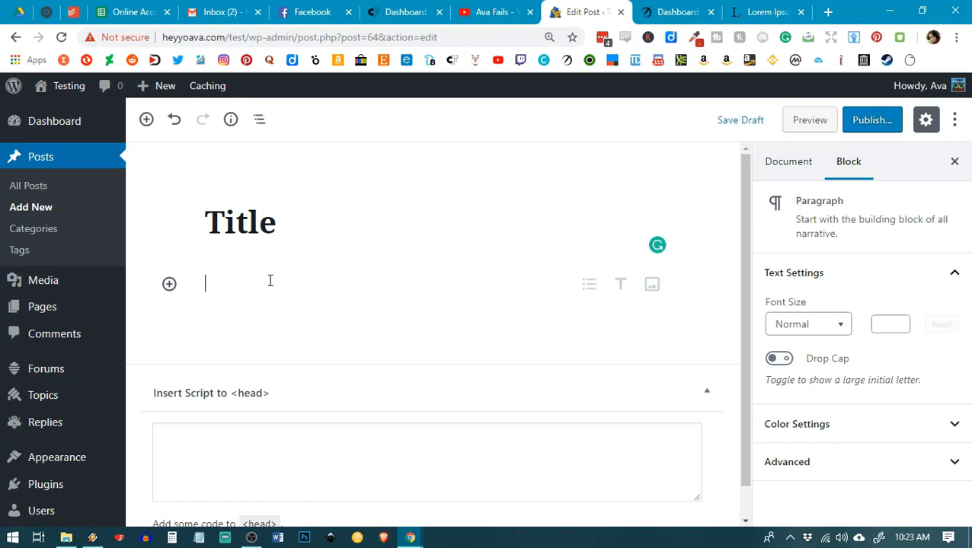
left_click(169, 286)
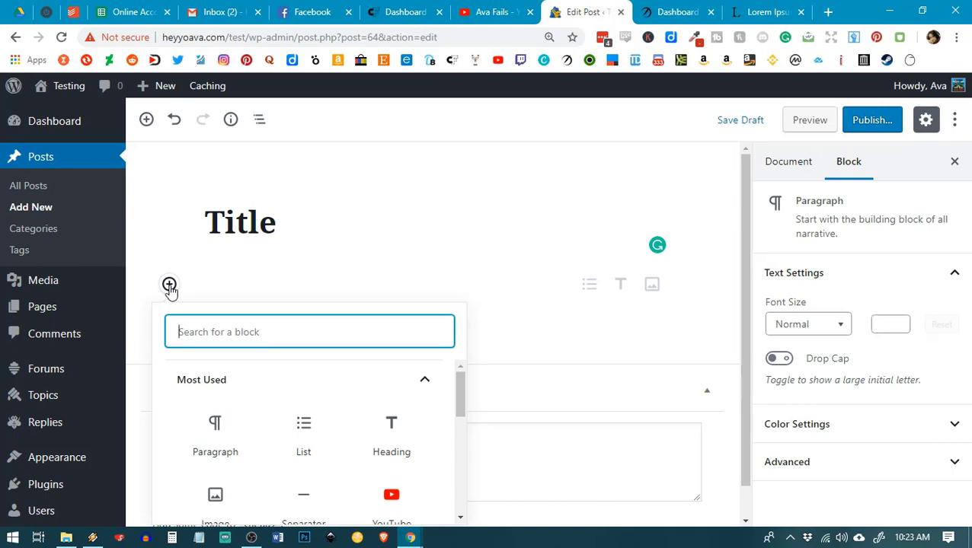
left_click(169, 287)
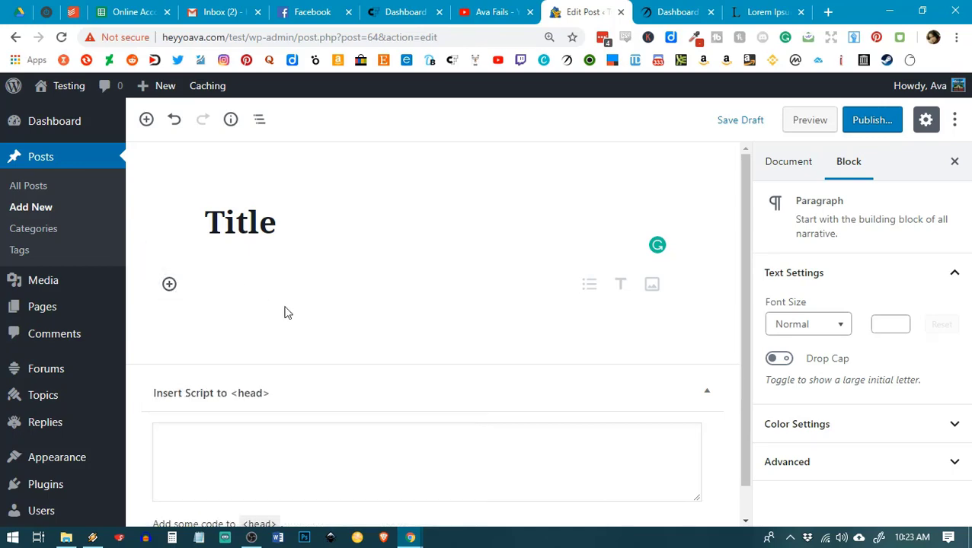
key("ctrl+v")
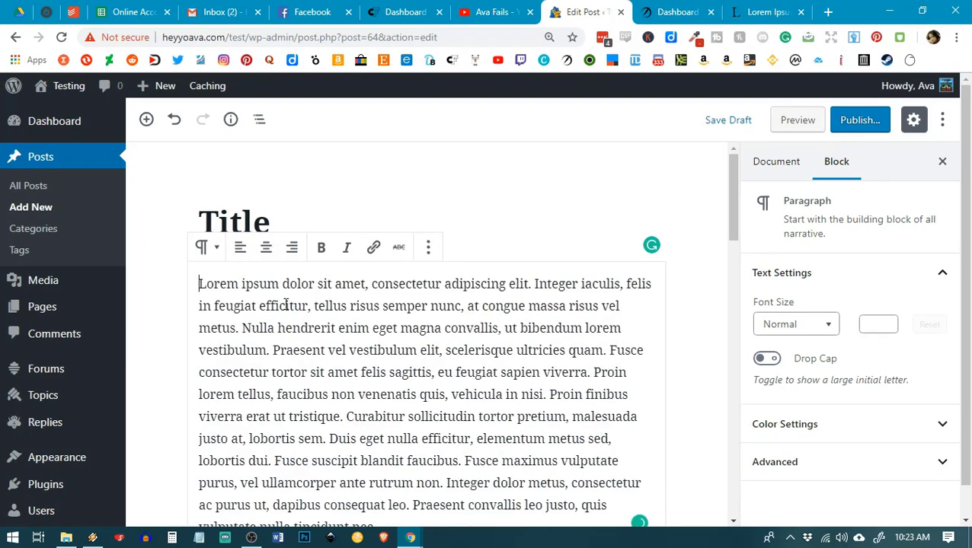
scroll(554, 354, "down", 6)
scroll(554, 354, "down", 5)
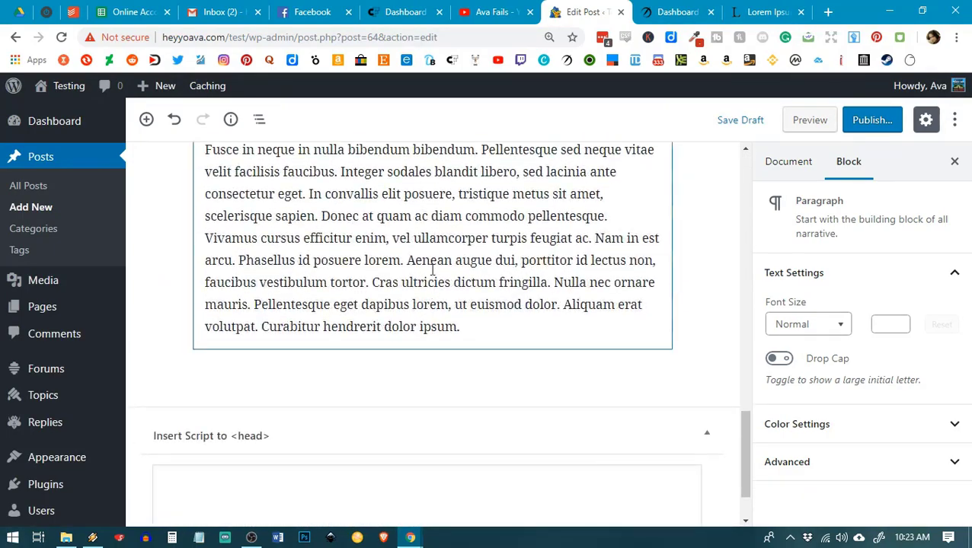
scroll(427, 210, "up", 3)
scroll(343, 294, "up", 10)
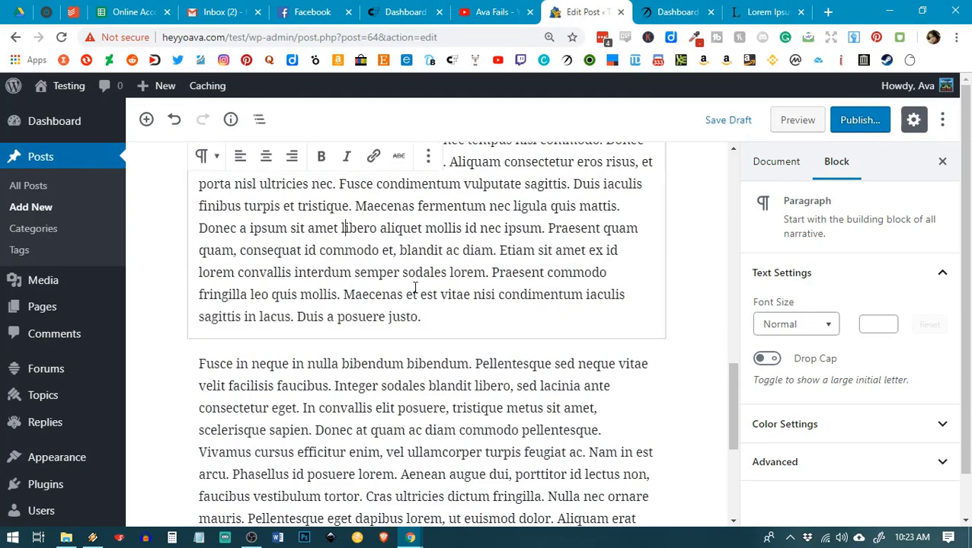
View the block choices offered between the title and the first paragraph, and close them without adding a block.
left_click(334, 329)
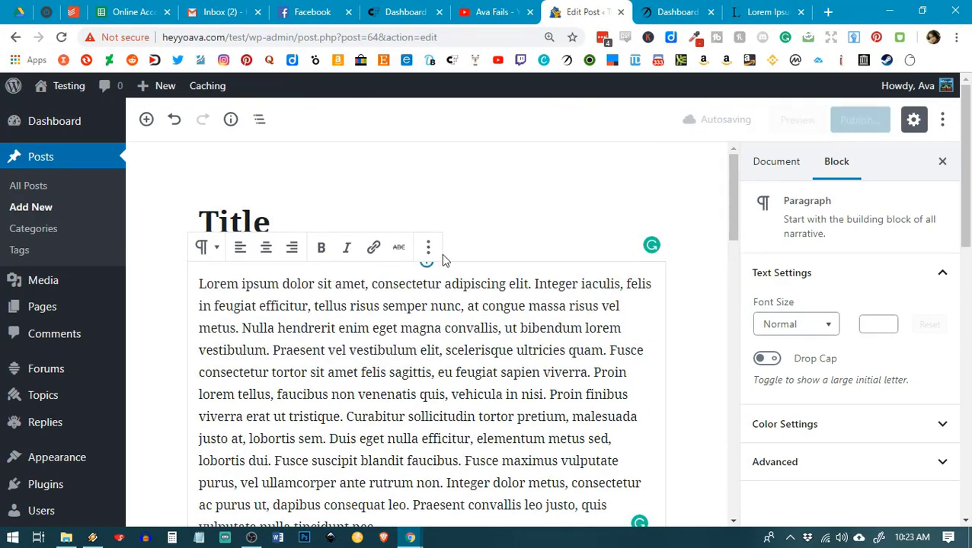
left_click(473, 208)
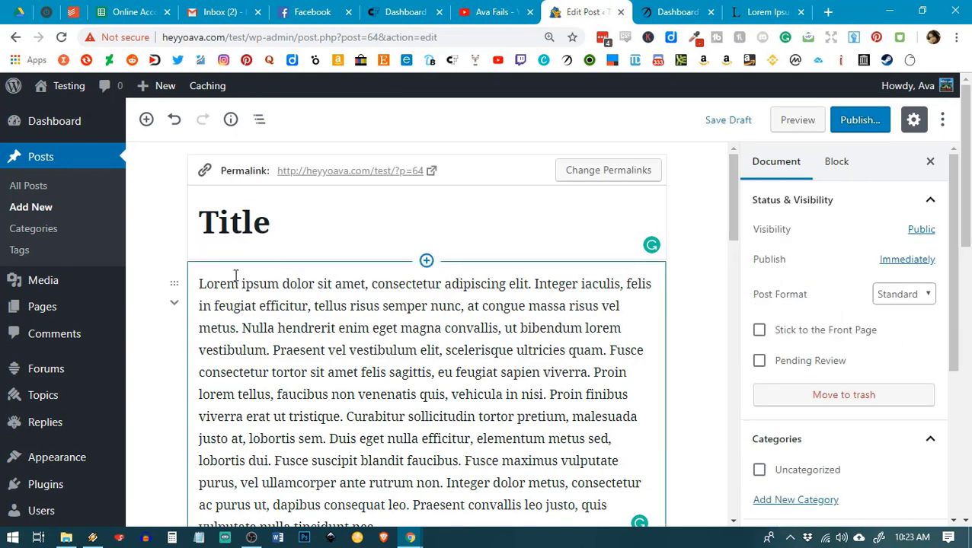
left_click(427, 261)
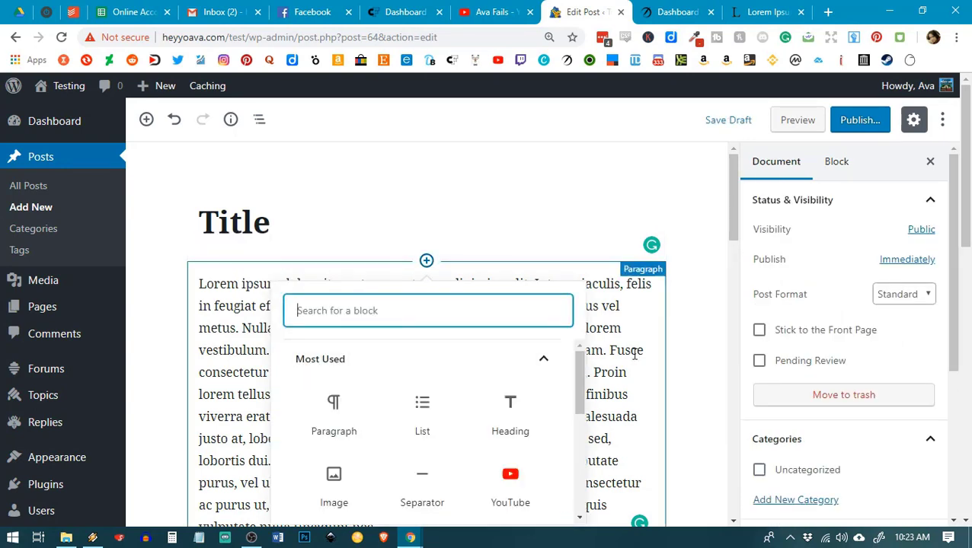
left_click(483, 245)
Open the main block library and look over the Most Used blocks and the list of block categories.
left_click(146, 120)
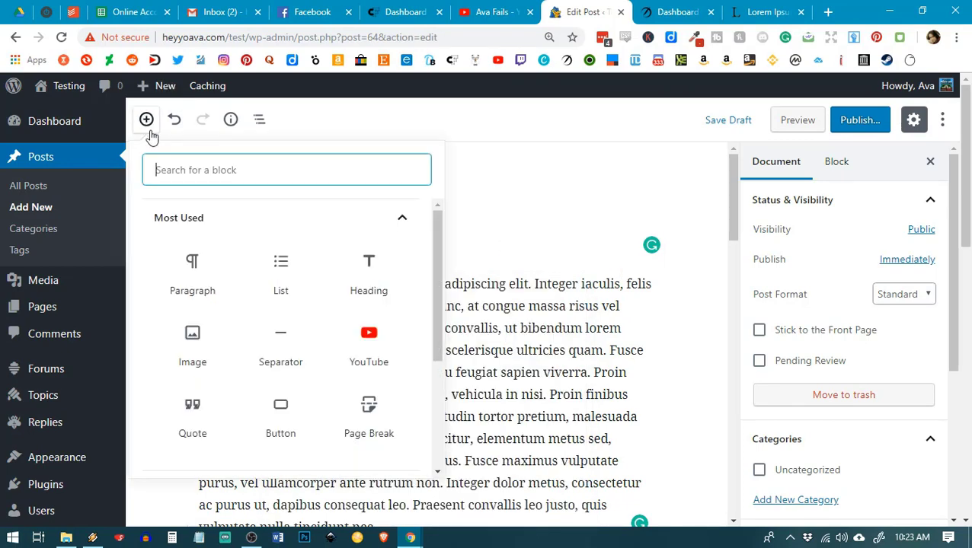
scroll(324, 262, "down", 2)
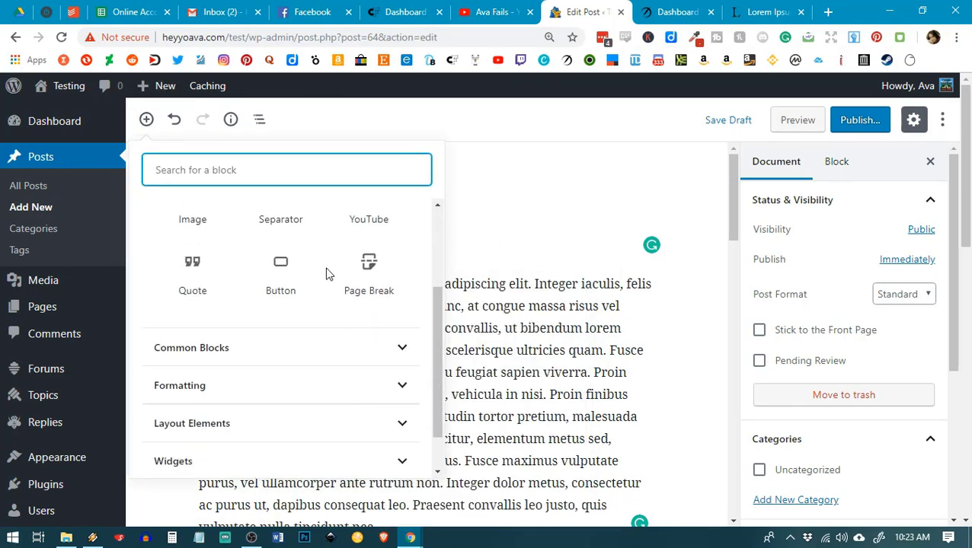
scroll(326, 273, "up", 1)
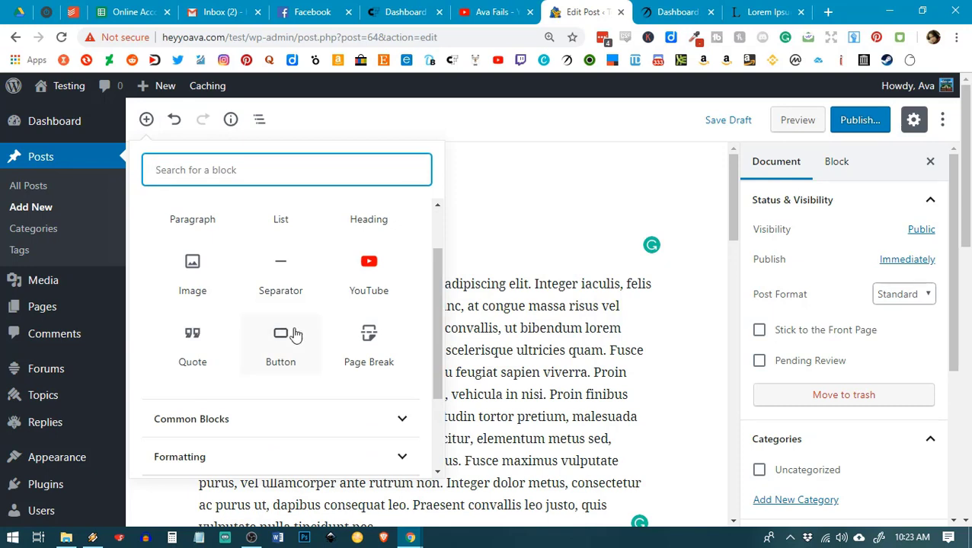
scroll(282, 333, "up", 1)
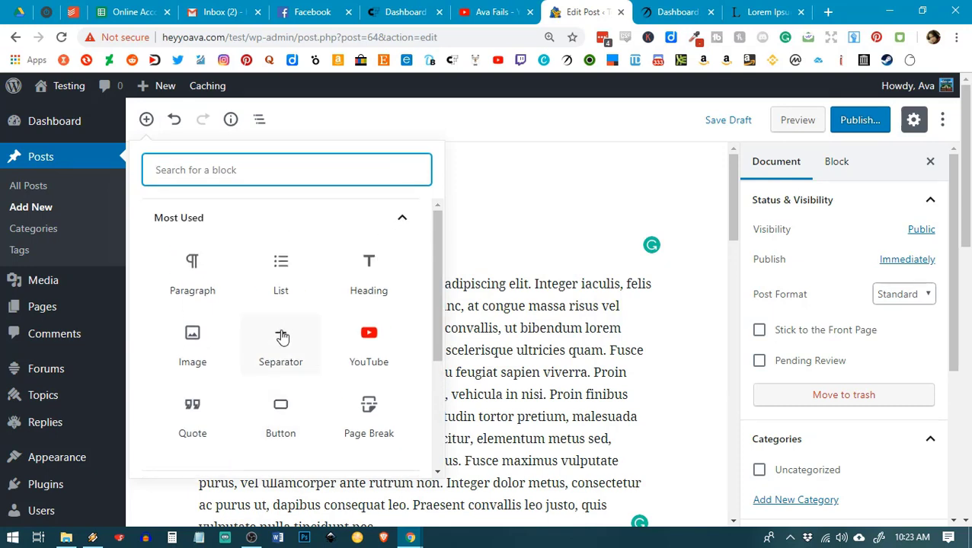
scroll(282, 337, "down", 3)
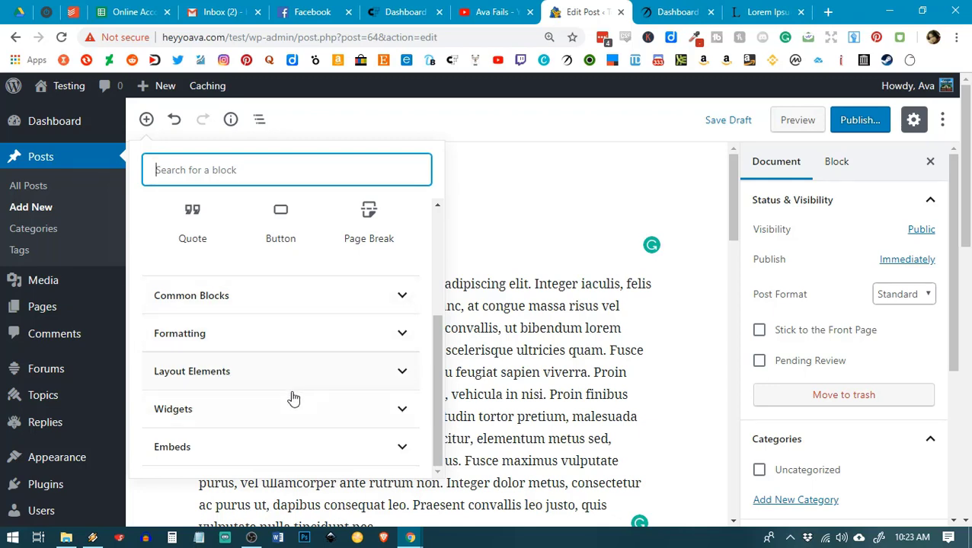
scroll(293, 399, "up", 3)
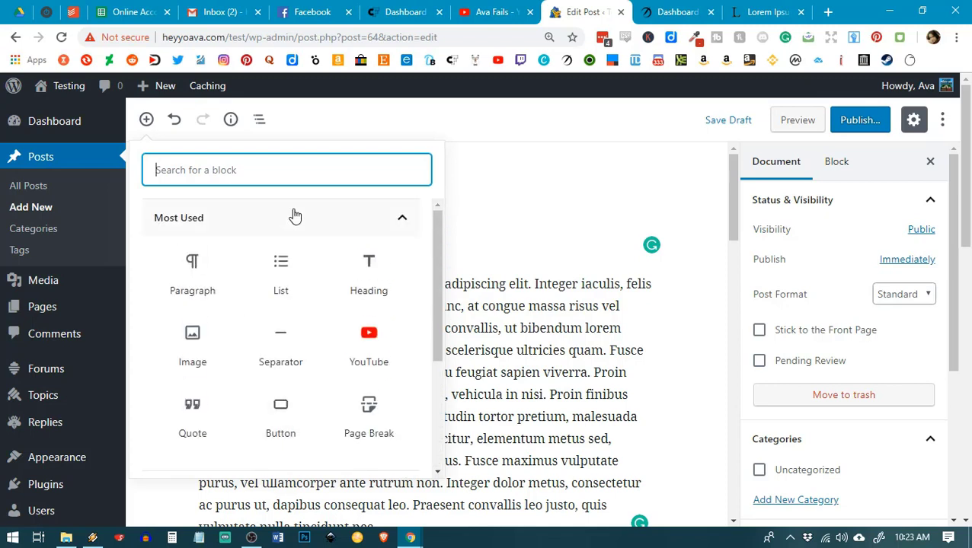
scroll(278, 266, "down", 3)
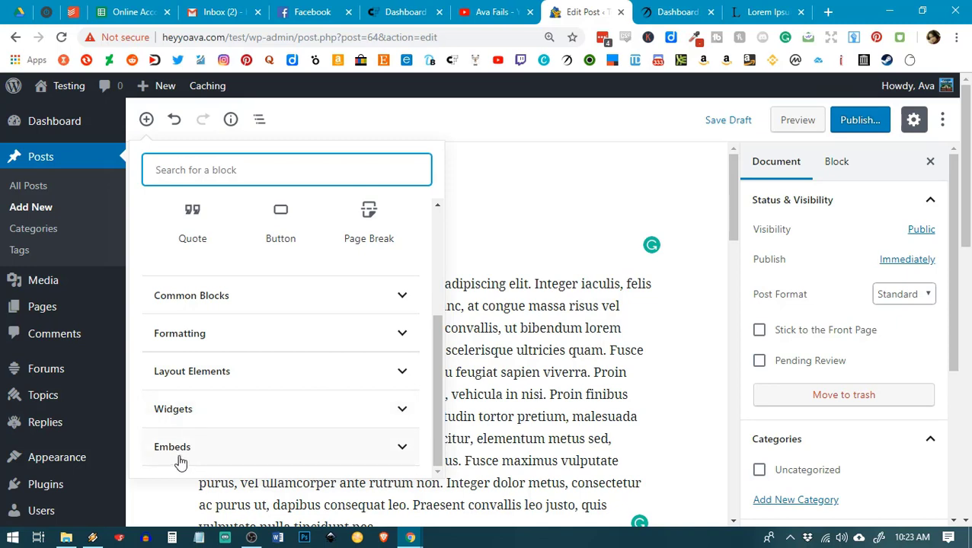
Expand and collapse the Common Blocks, Formatting and Layout Elements categories in turn to see the blocks they contain.
left_click(263, 287)
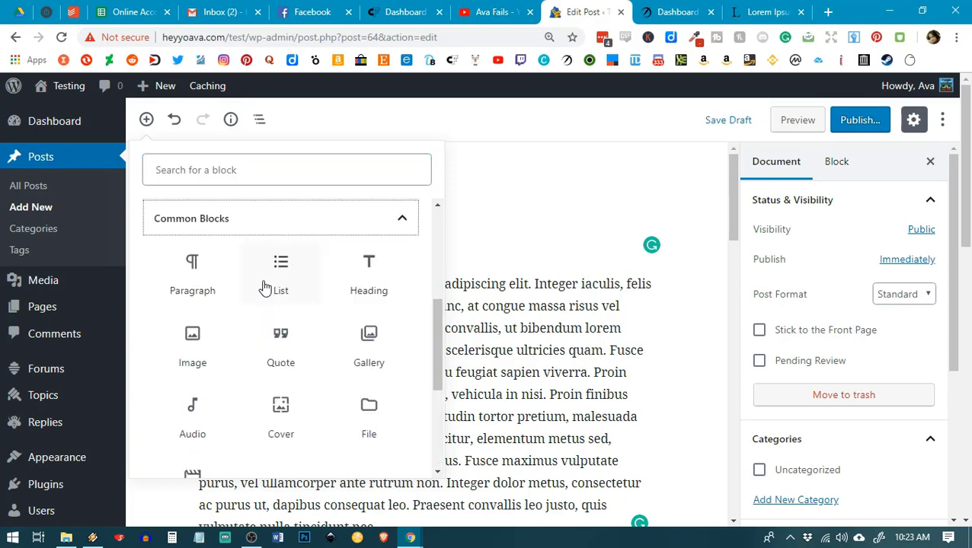
left_click(278, 216)
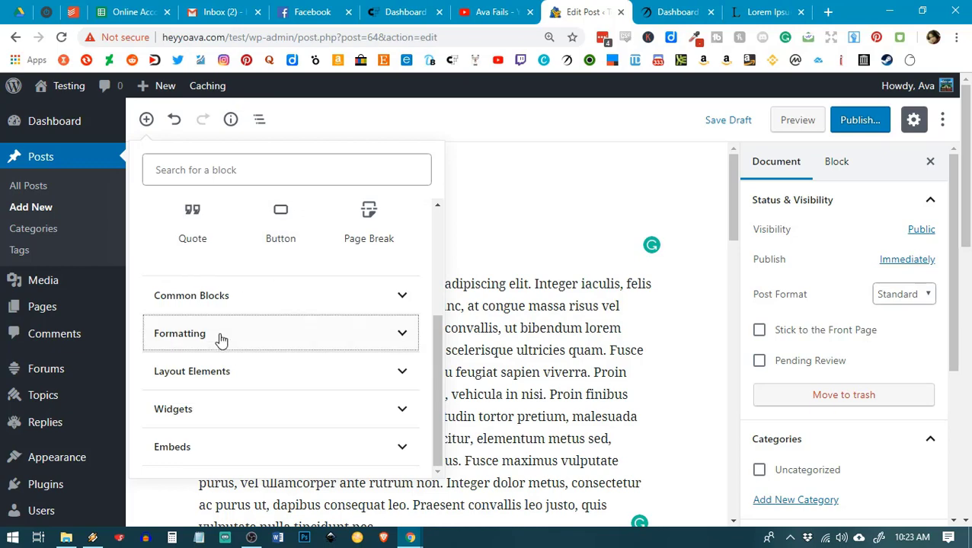
left_click(218, 339)
left_click(269, 219)
left_click(202, 374)
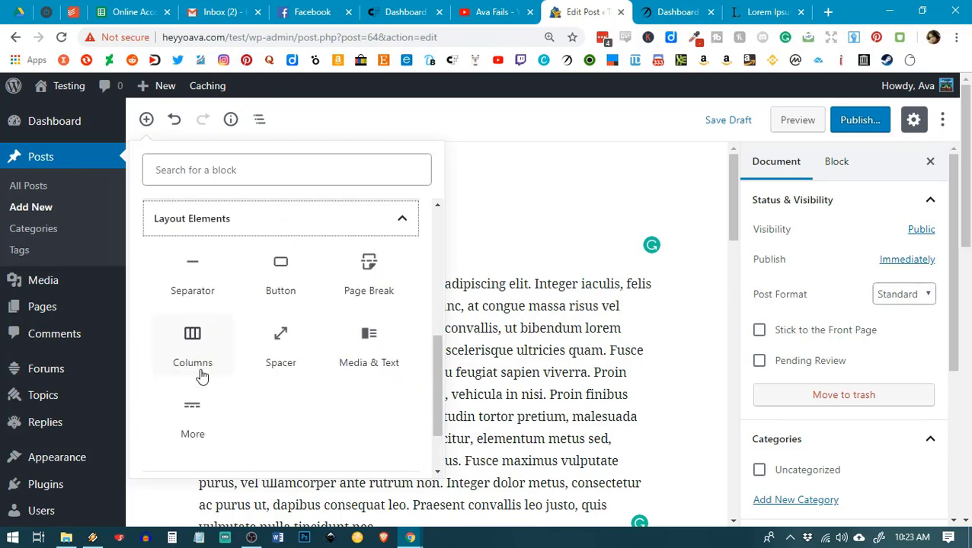
left_click(243, 220)
Review the Most Used blocks again, and expand Common Blocks to examine its blocks through to Video.
scroll(277, 329, "up", 3)
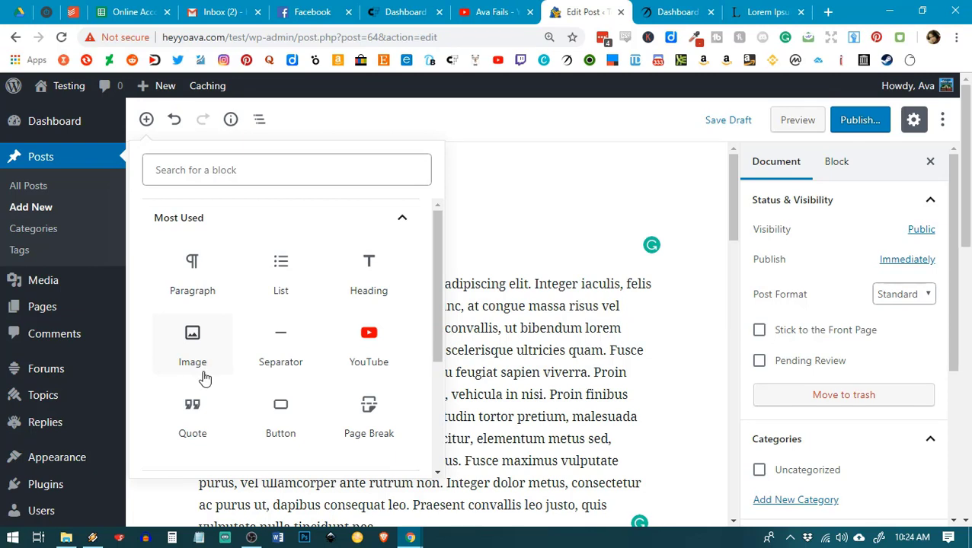
scroll(341, 375, "down", 1)
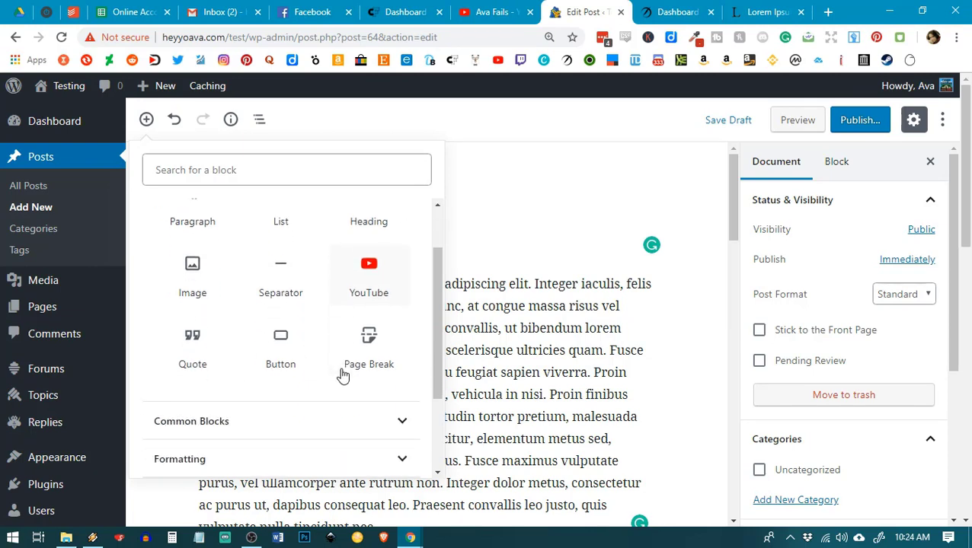
scroll(364, 351, "down", 2)
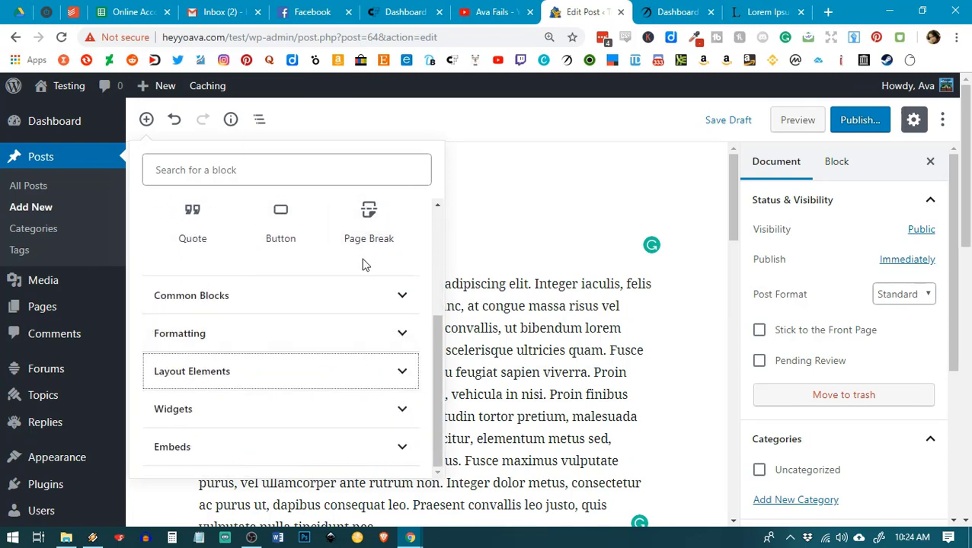
left_click(264, 297)
scroll(338, 275, "down", 1)
scroll(337, 278, "up", 1)
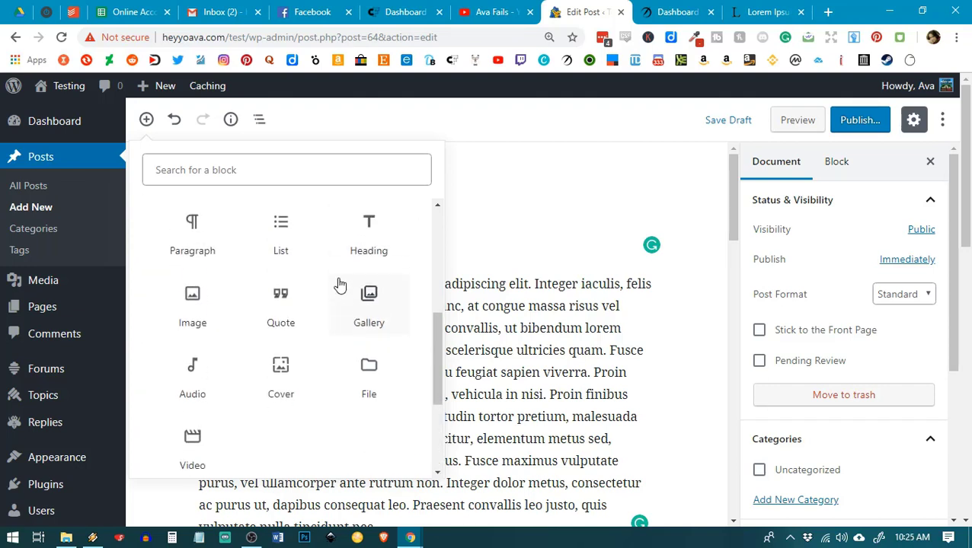
scroll(340, 284, "down", 1)
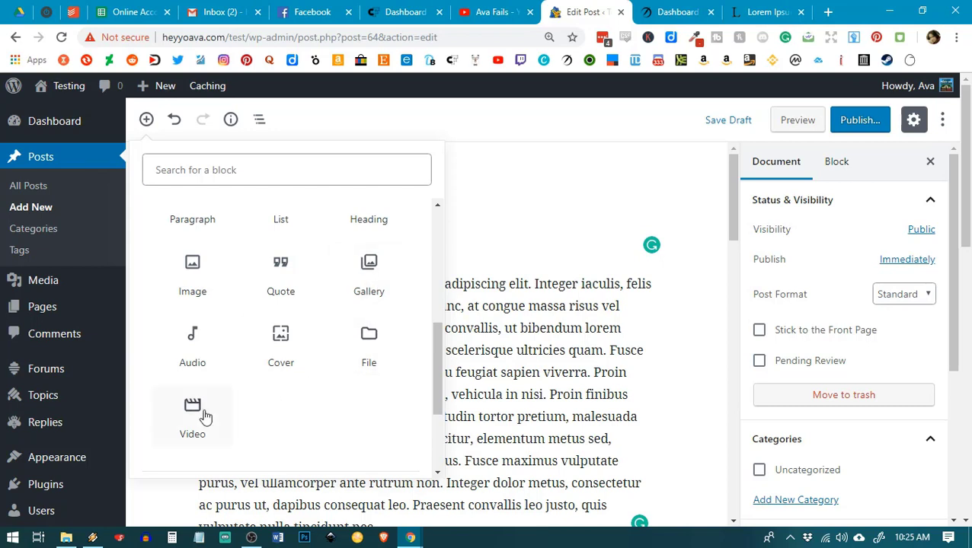
scroll(358, 304, "down", 1)
scroll(355, 301, "down", 1)
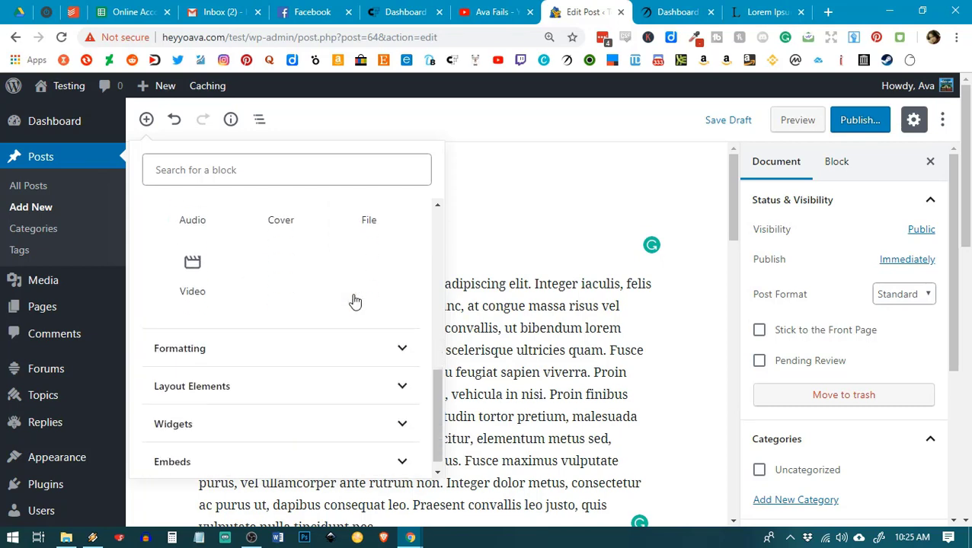
Expand the Formatting and Layout Elements categories in the block library and examine the blocks they offer.
left_click(266, 338)
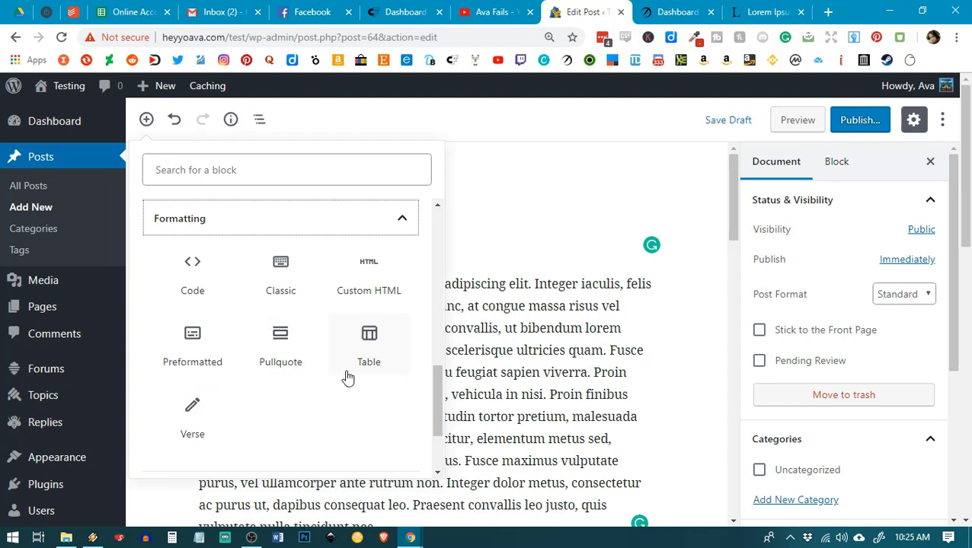
scroll(289, 306, "down", 3)
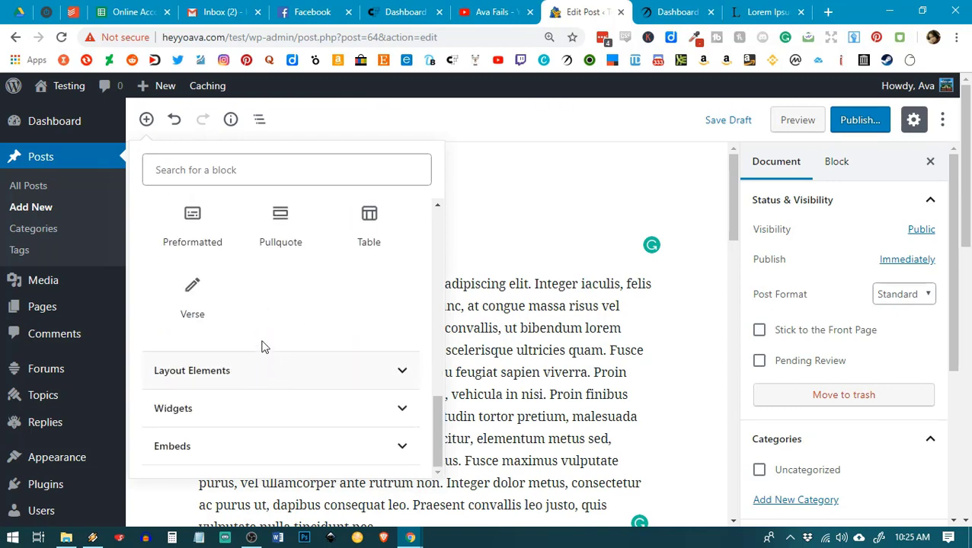
left_click(308, 380)
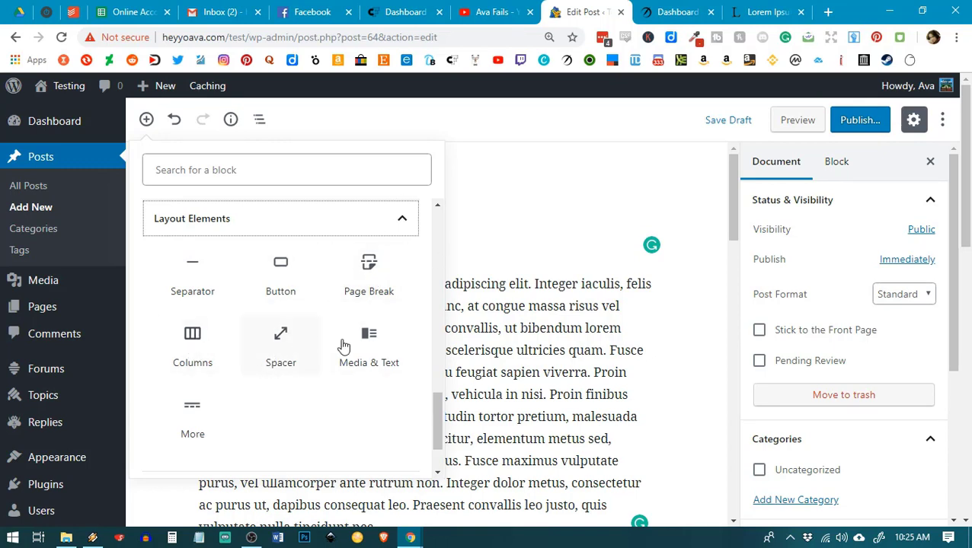
scroll(338, 350, "down", 1)
scroll(327, 284, "down", 2)
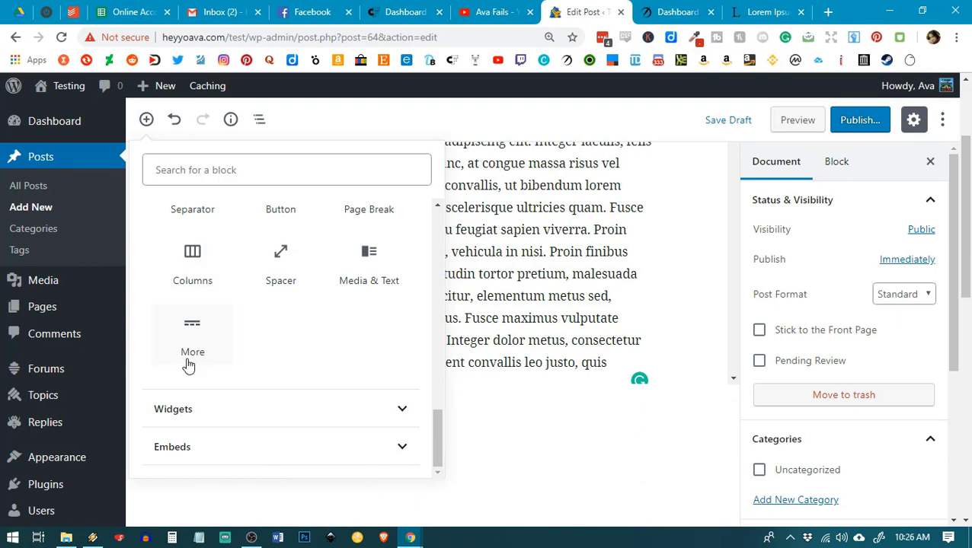
Expand the Widgets and Embeds categories and look through their blocks down to WordPress.tv.
left_click(338, 413)
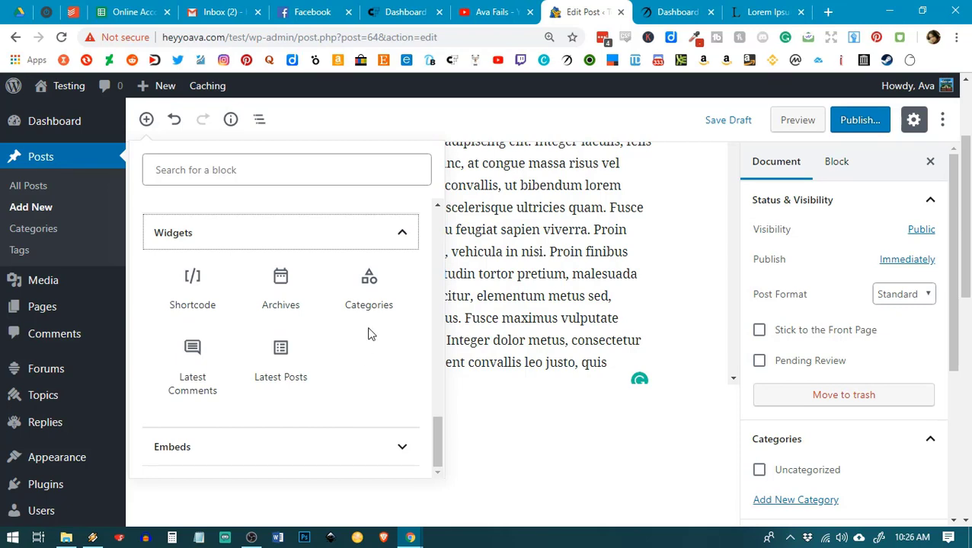
scroll(320, 381, "down", 2)
left_click(255, 446)
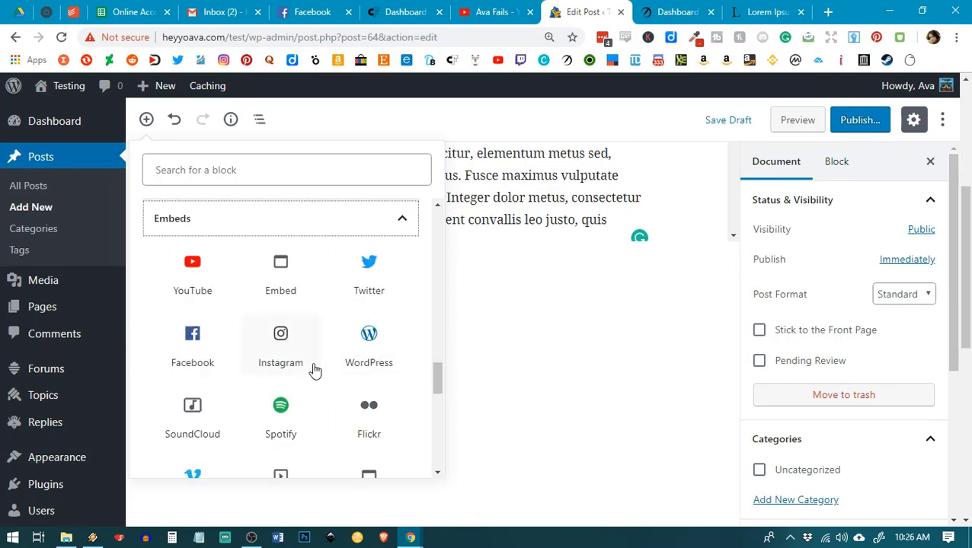
scroll(321, 377, "down", 5)
scroll(361, 412, "down", 4)
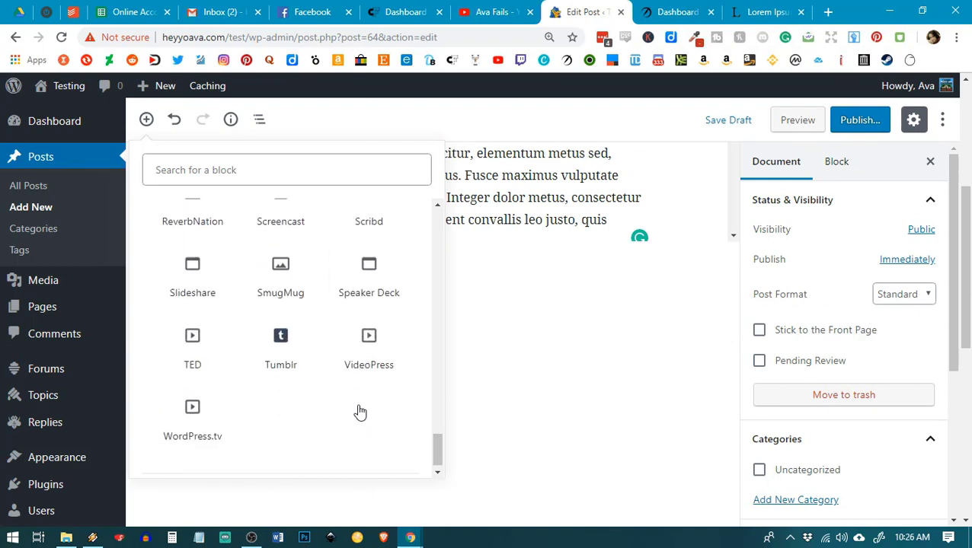
Review the expanded block library again, going back up to Most Used and through Common Blocks to Formatting.
scroll(361, 412, "up", 4)
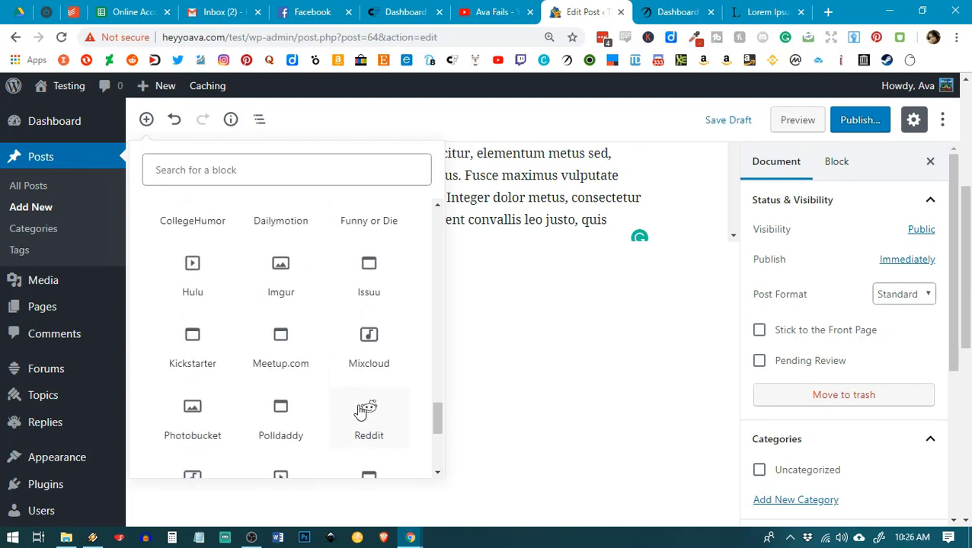
scroll(361, 412, "up", 10)
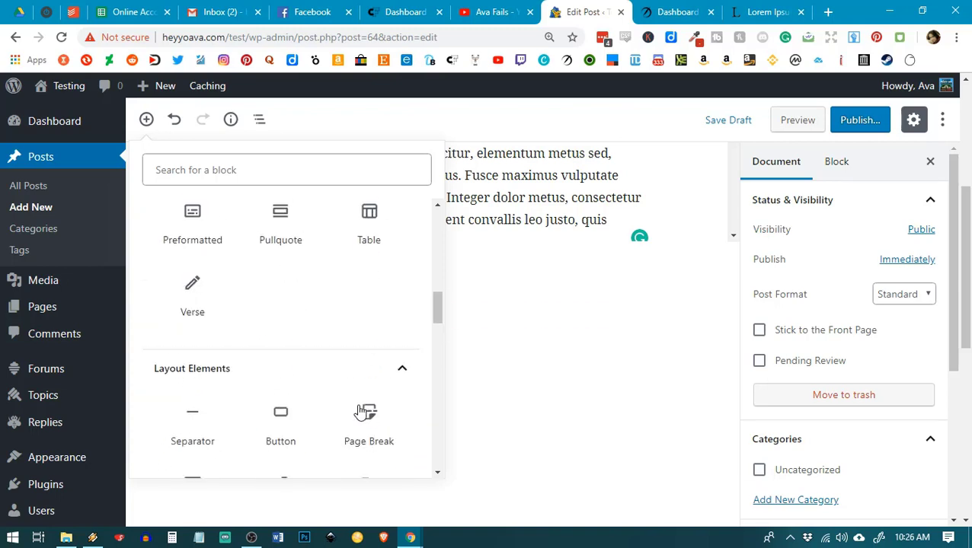
scroll(361, 412, "up", 3)
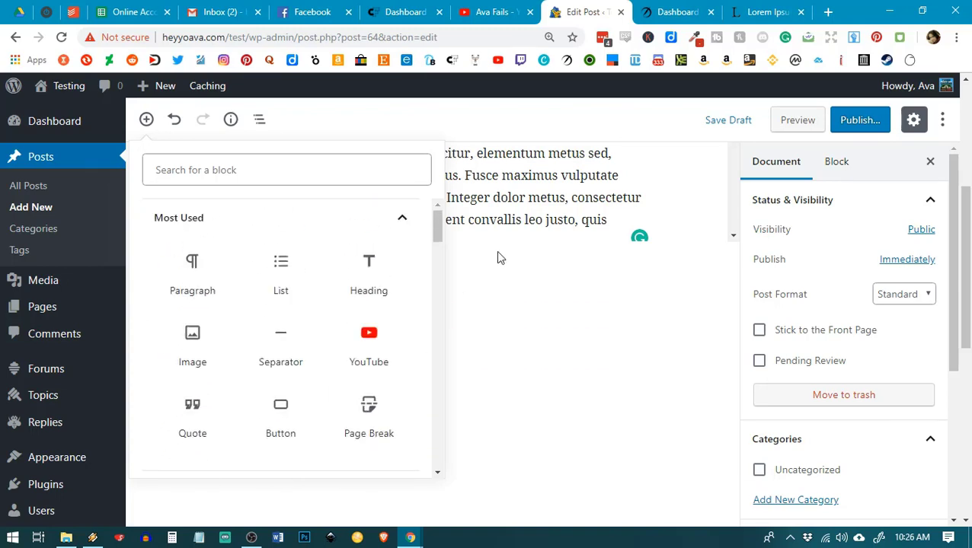
scroll(289, 267, "up", 4)
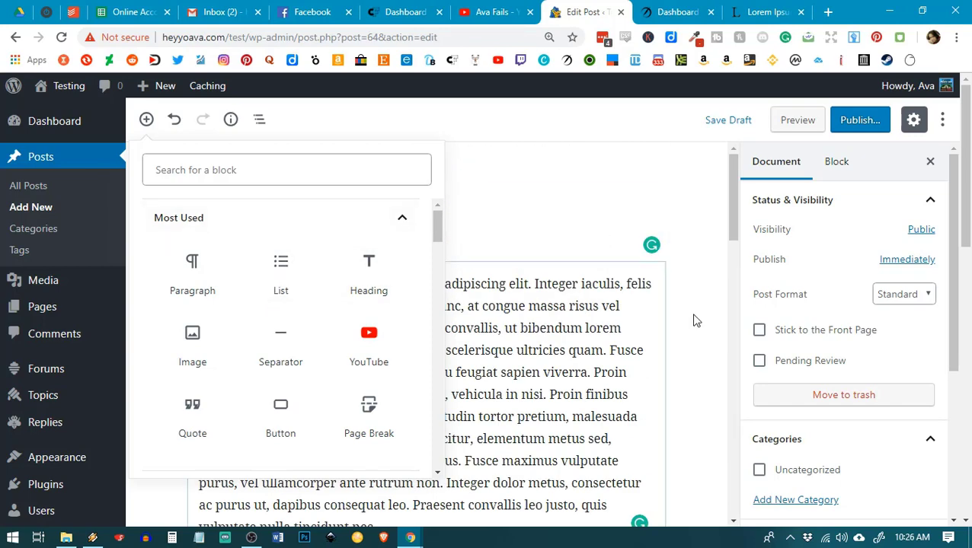
scroll(255, 330, "down", 1)
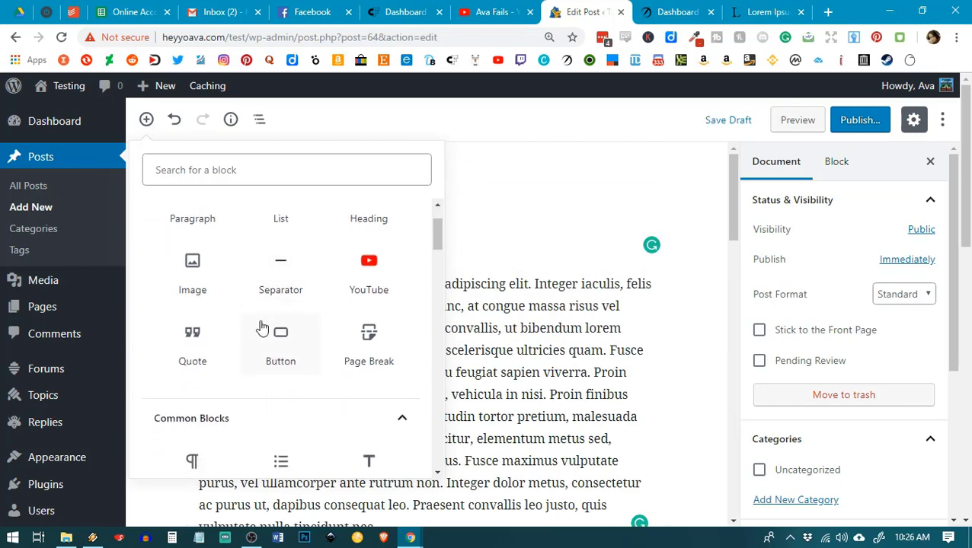
scroll(278, 346, "down", 3)
scroll(302, 368, "down", 1)
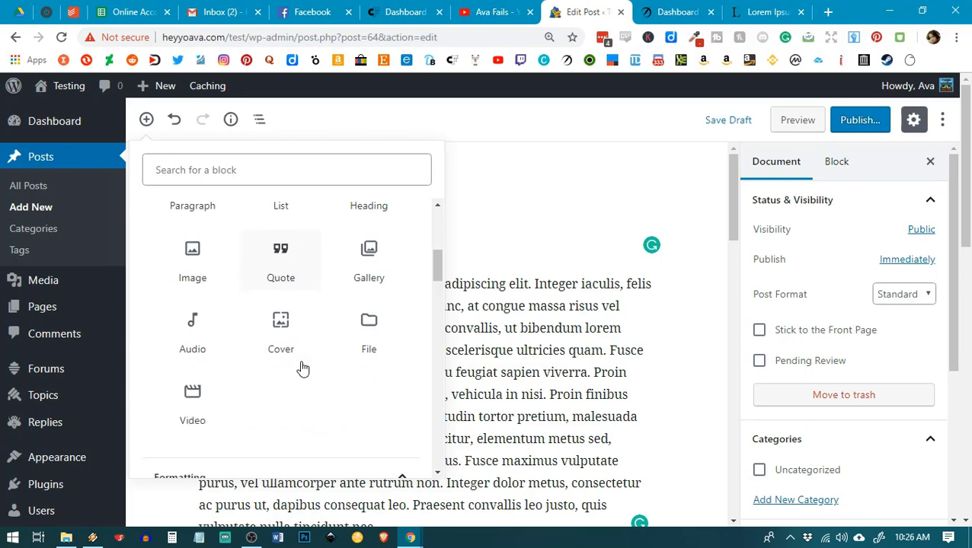
scroll(302, 369, "down", 3)
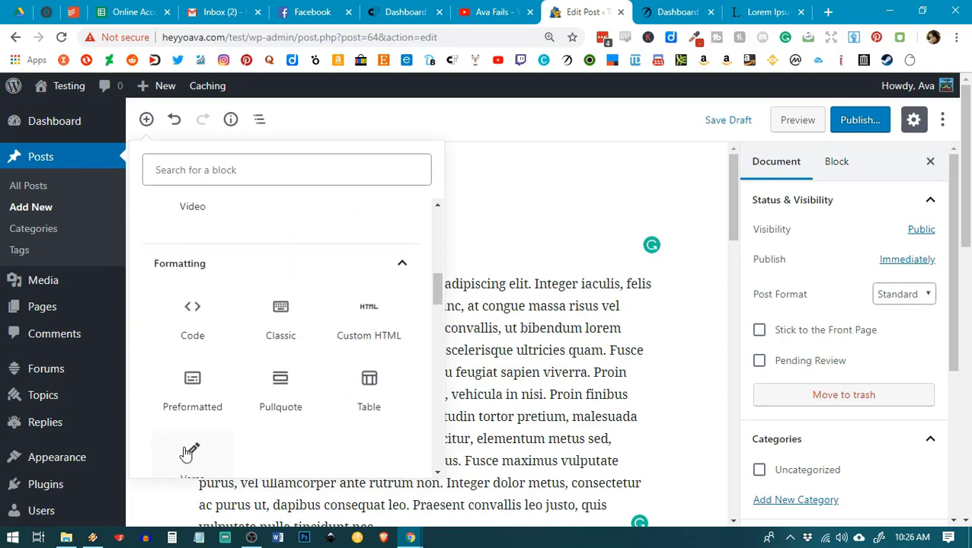
Close the block library and start a new empty paragraph below the post's last paragraph.
scroll(533, 358, "down", 9)
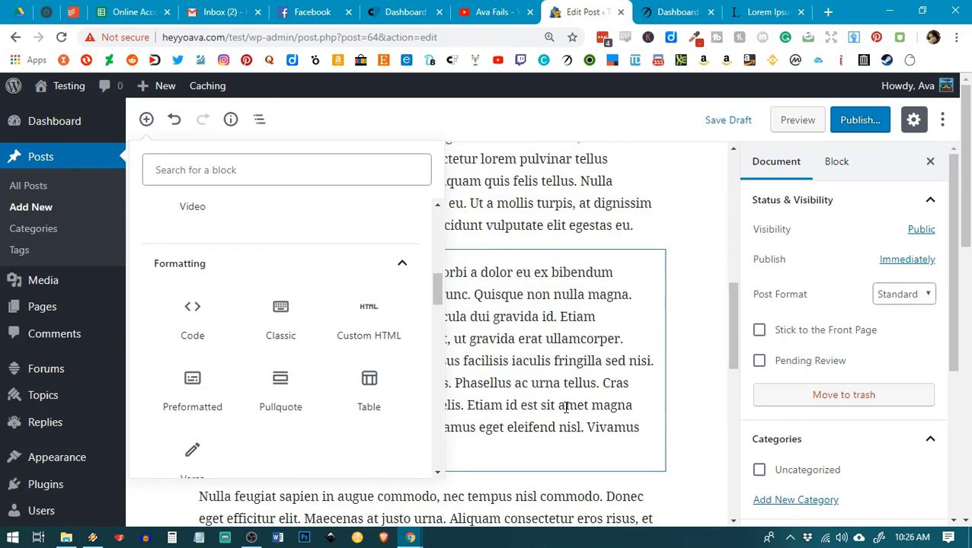
scroll(554, 407, "down", 4)
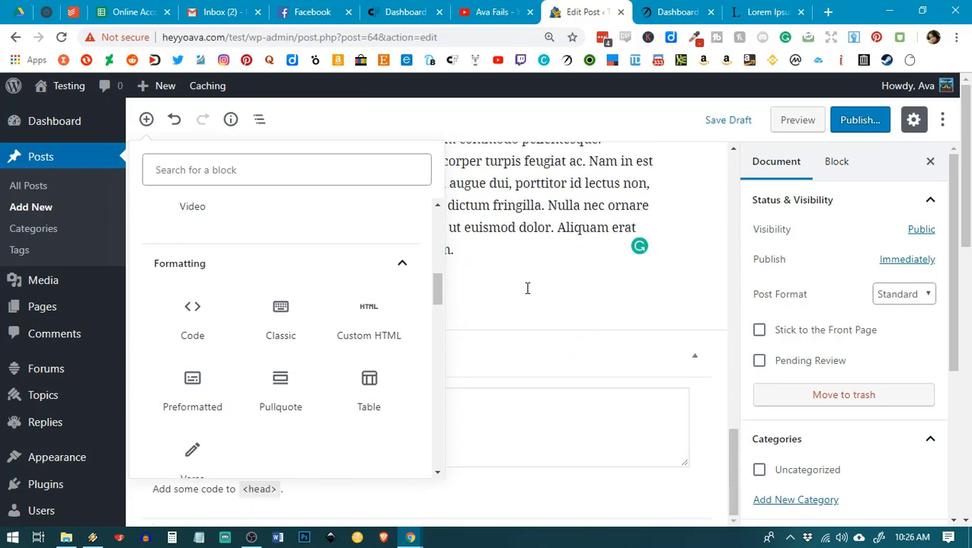
left_click(526, 286)
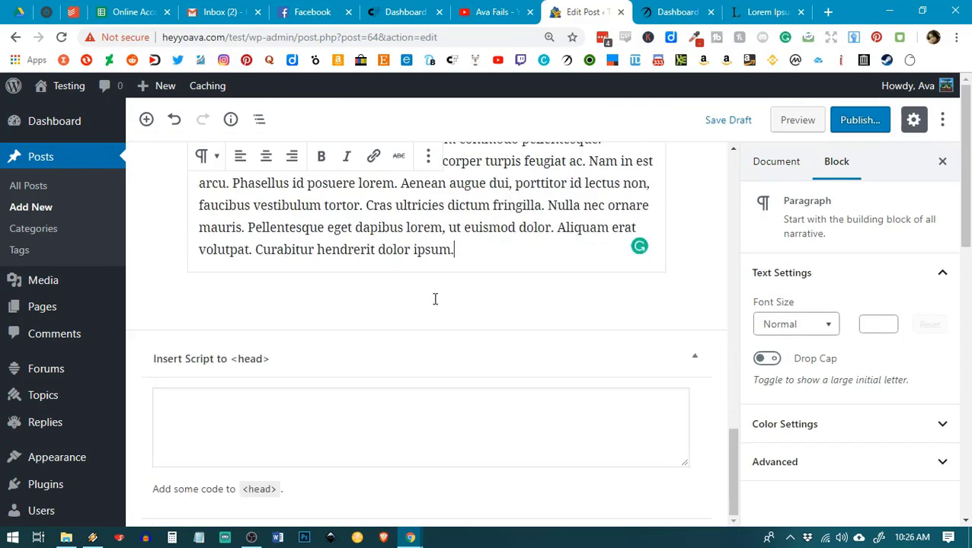
scroll(396, 297, "up", 3)
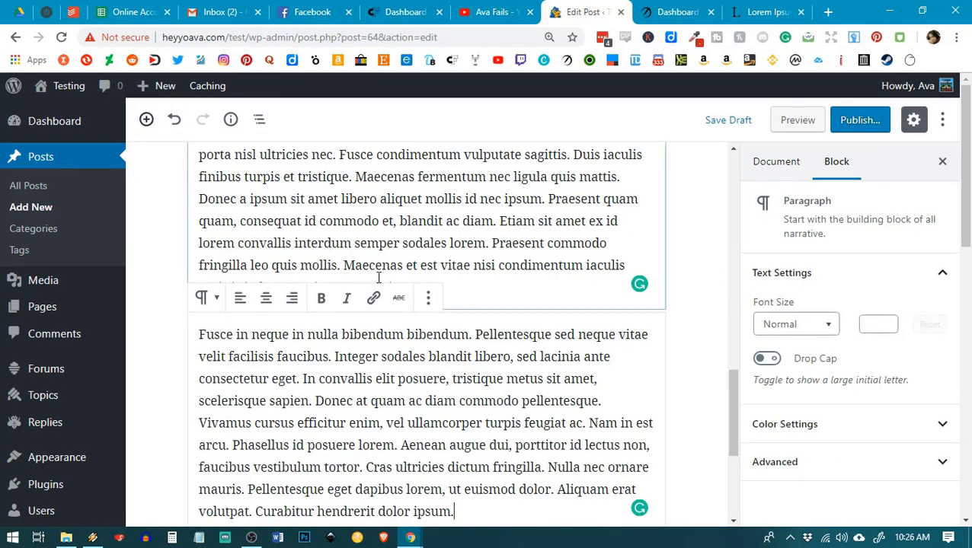
scroll(461, 344, "down", 3)
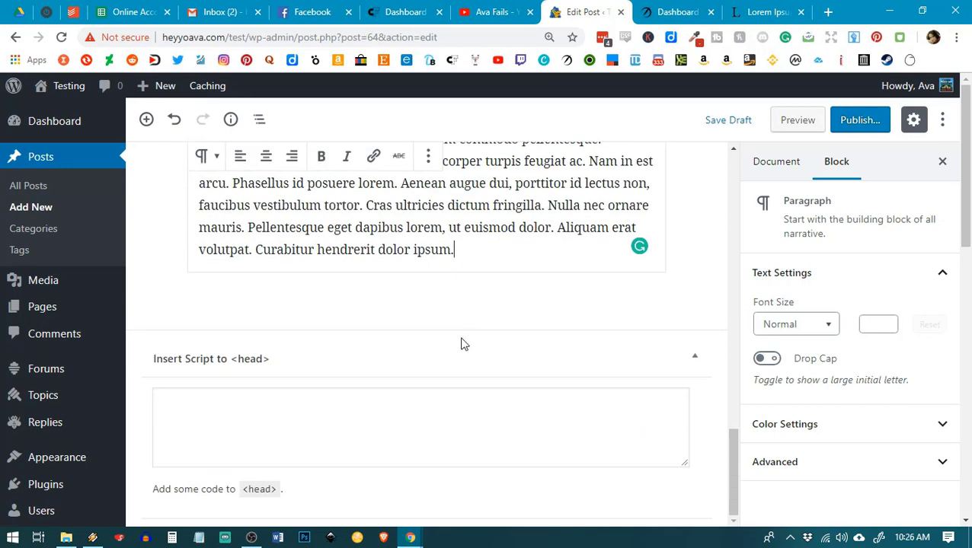
left_click(454, 285)
Browse the block categories for the new empty paragraph, including Layout Elements, and insert a Verse block from Formatting.
left_click(162, 297)
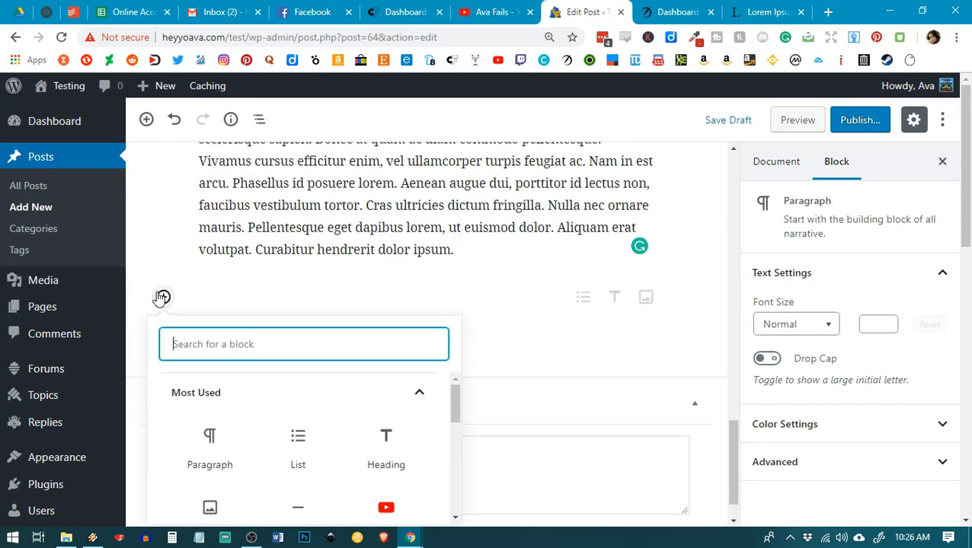
scroll(319, 325, "down", 5)
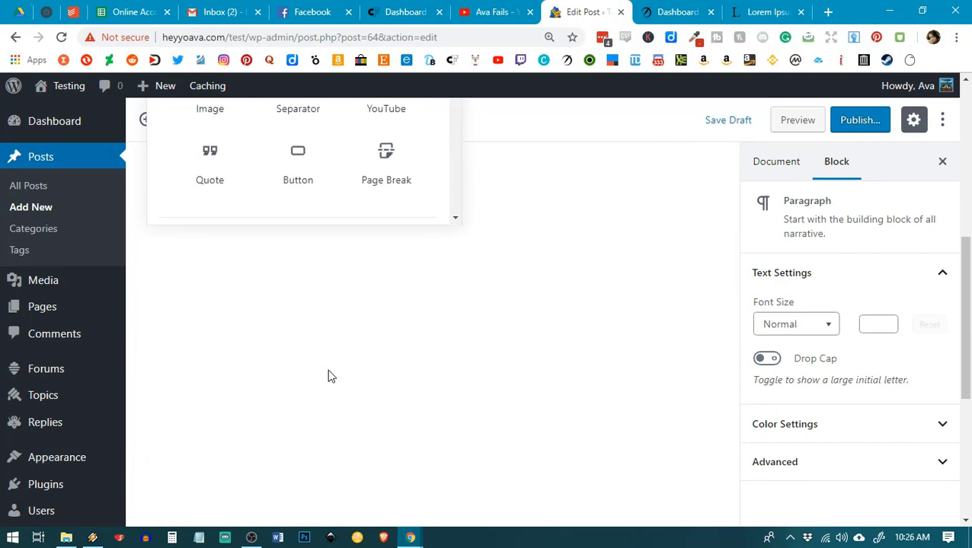
scroll(328, 376, "up", 4)
left_click(340, 263)
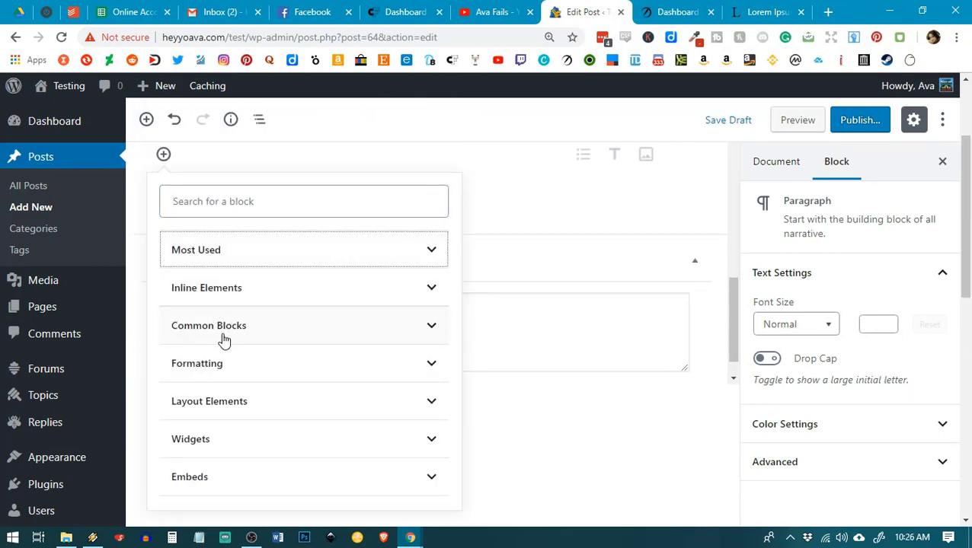
left_click(223, 407)
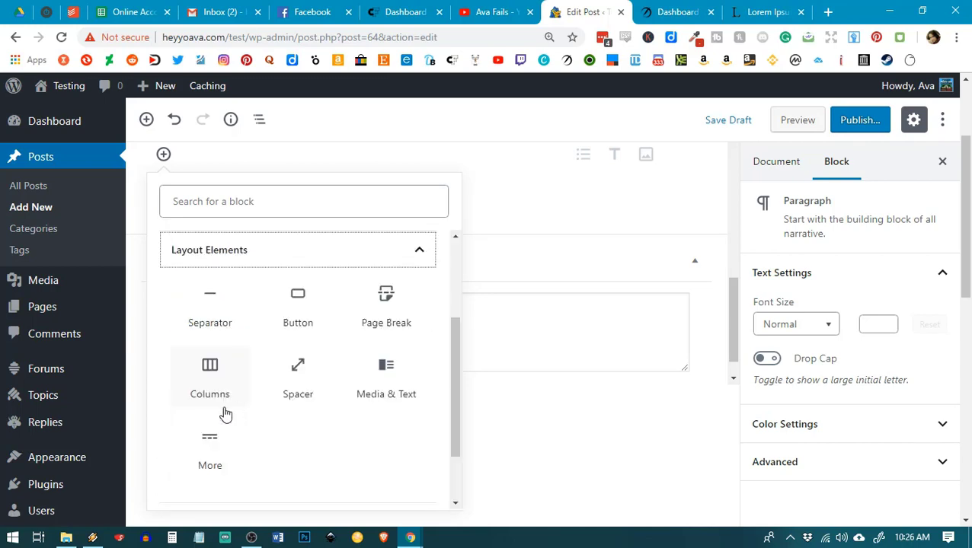
left_click(235, 263)
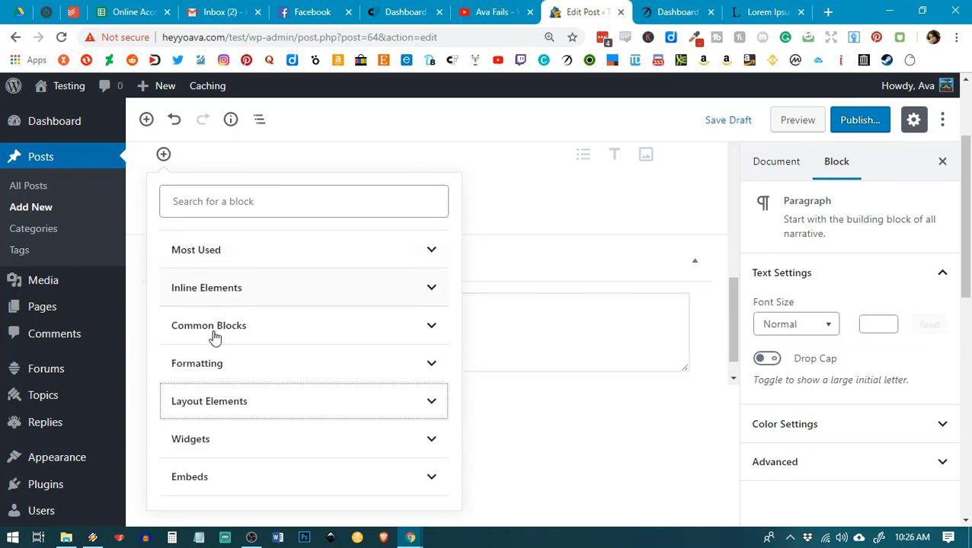
left_click(212, 367)
left_click(214, 455)
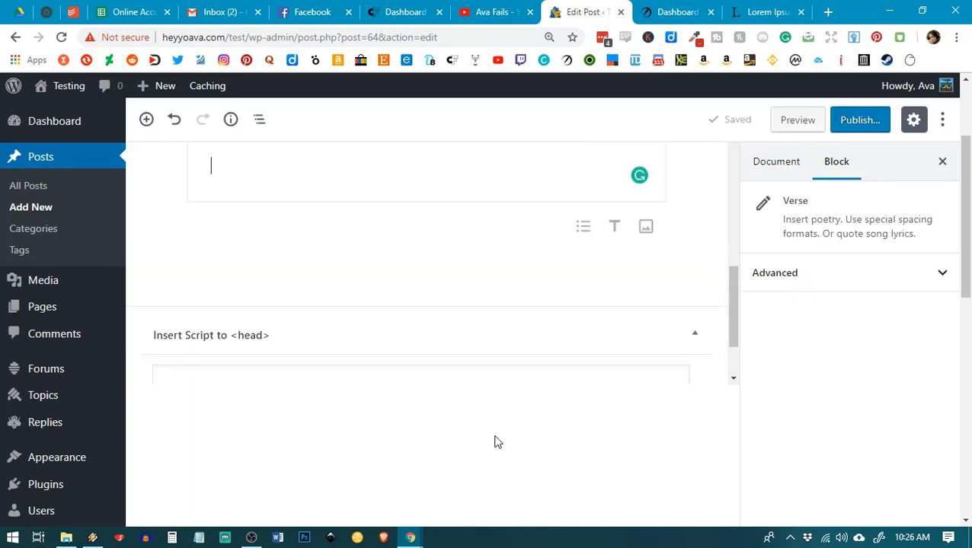
Copy the first generated Lorem Ipsum paragraph from the lipsum.com page and return to the post editor.
scroll(427, 384, "up", 4)
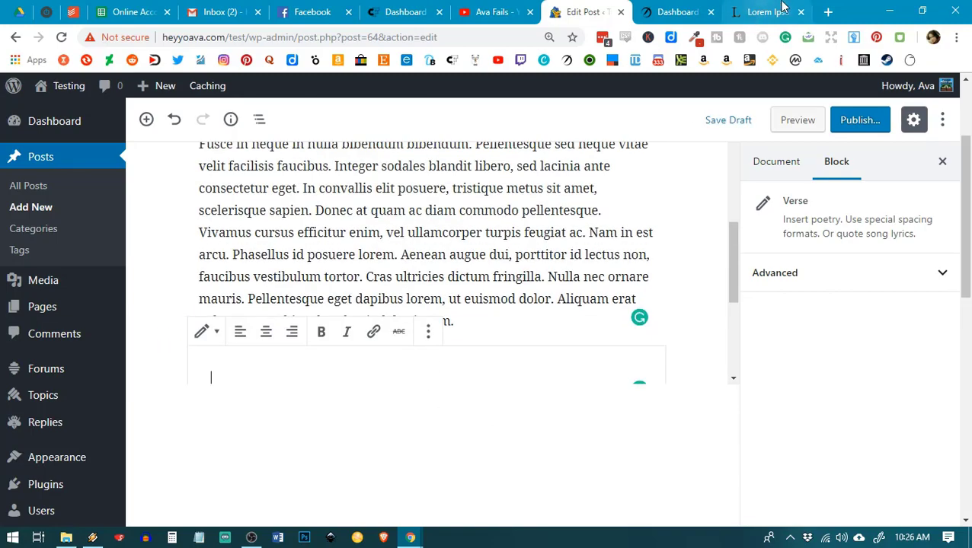
left_click(765, 11)
left_click(450, 361)
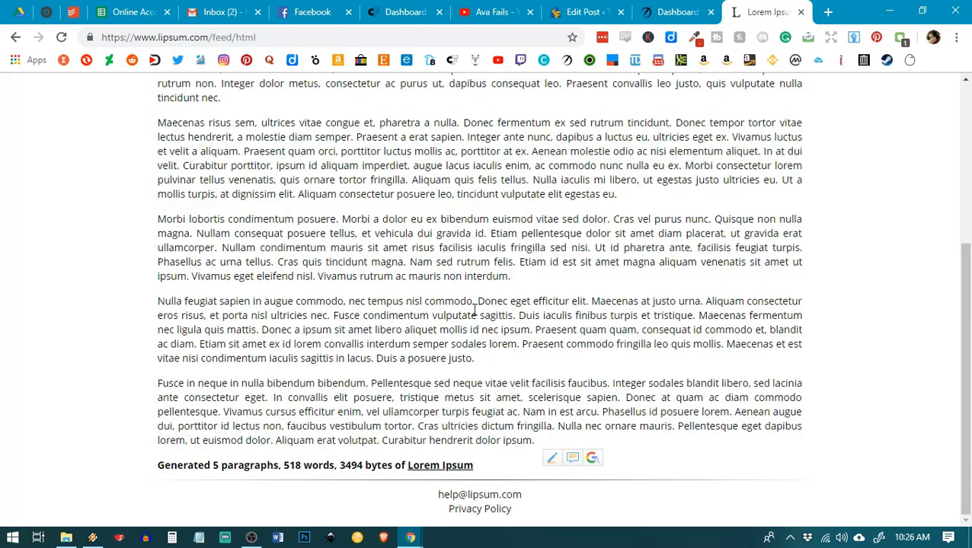
scroll(399, 311, "up", 4)
left_click_drag(221, 365, 153, 287)
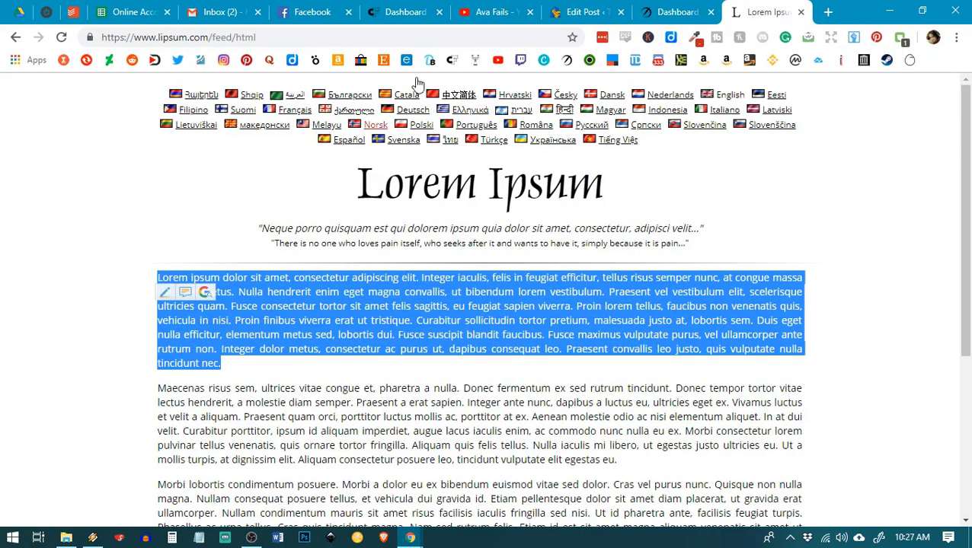
left_click(583, 12)
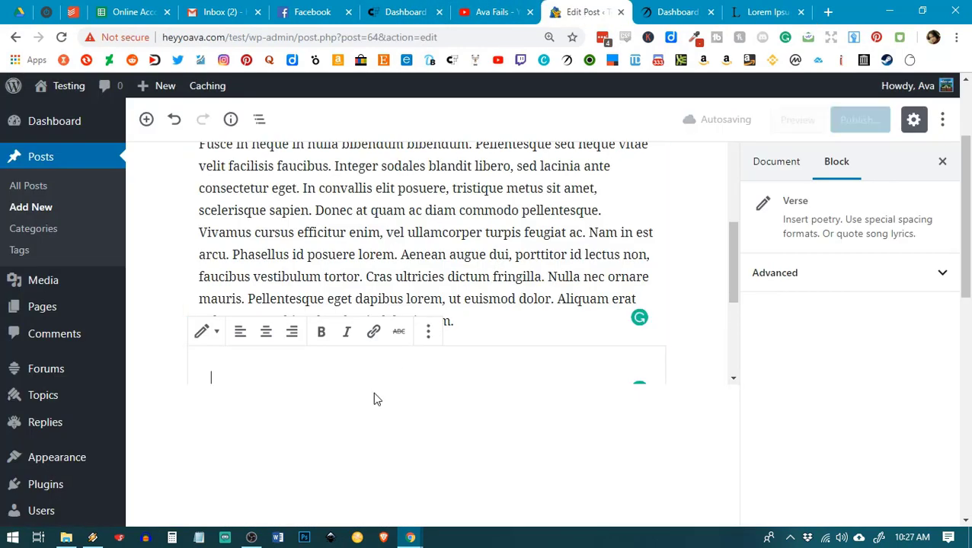
Check the Verse block's transform options without changing its type, and paste the copied Lorem Ipsum paragraph into it.
scroll(445, 444, "down", 2)
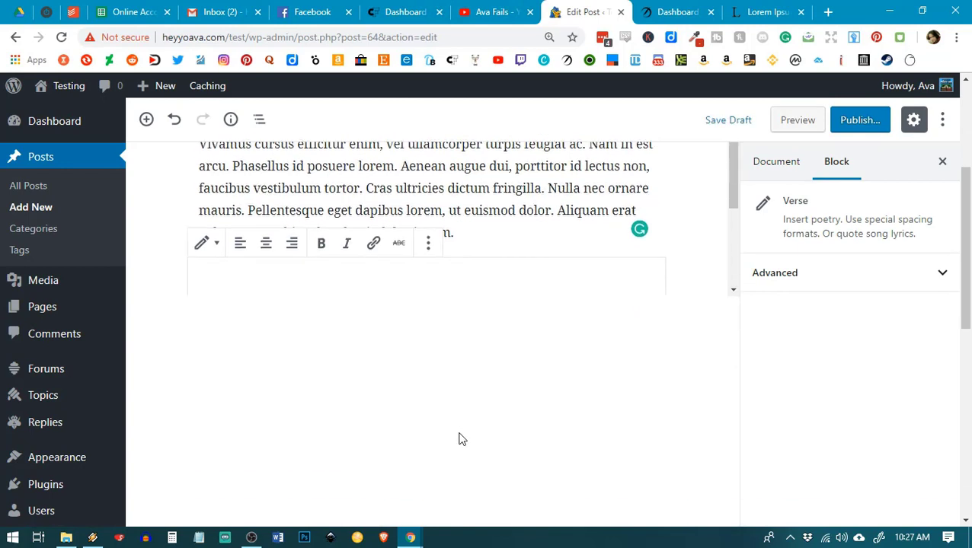
left_click(341, 221)
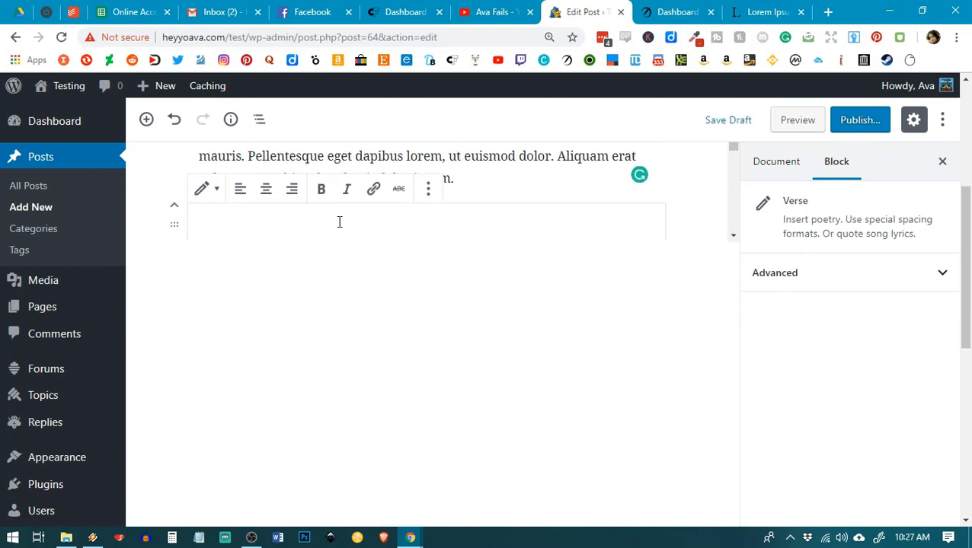
left_click(207, 194)
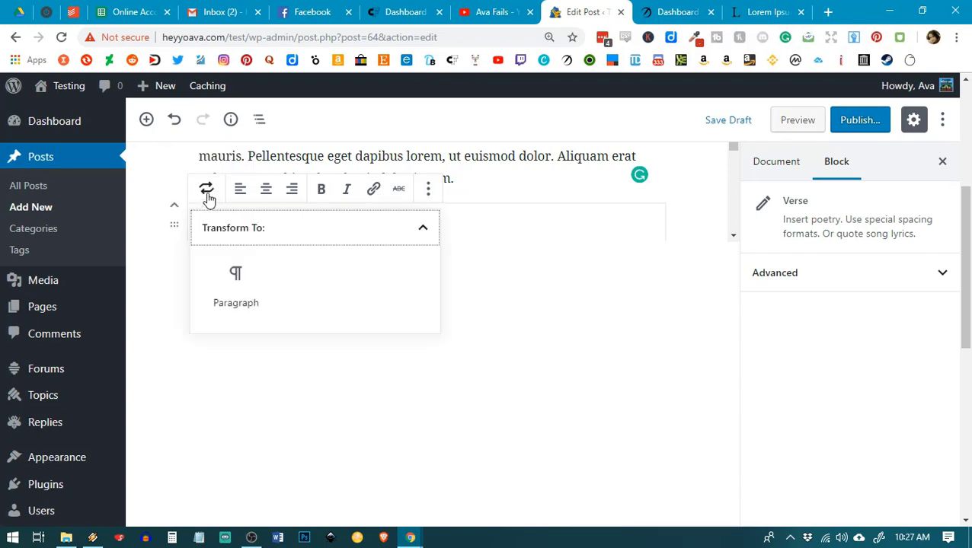
left_click(207, 195)
left_click(265, 228)
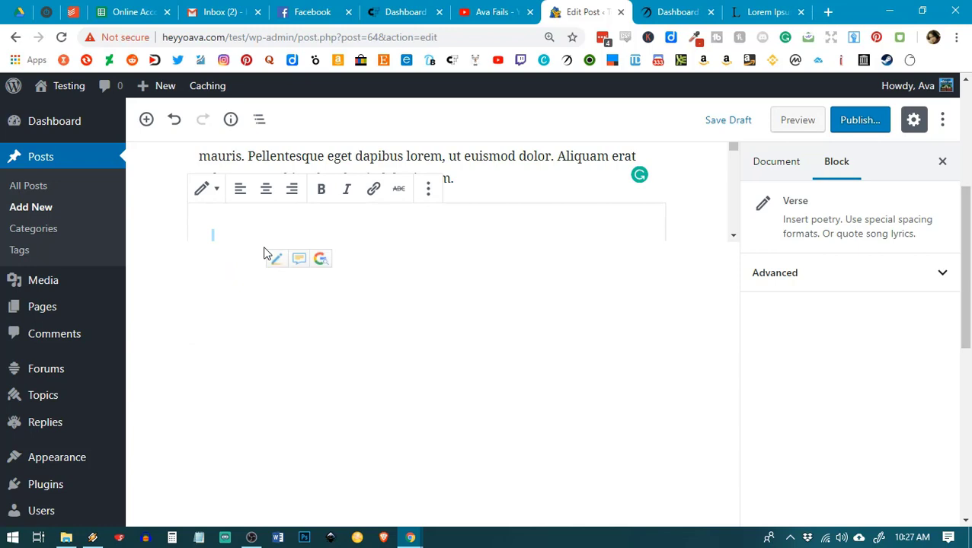
key("ctrl+v")
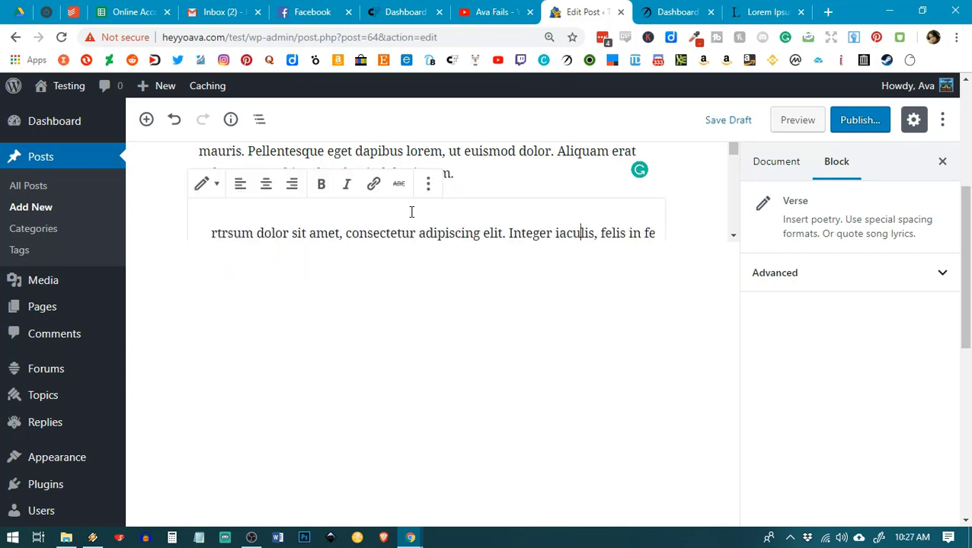
scroll(503, 274, "down", 5)
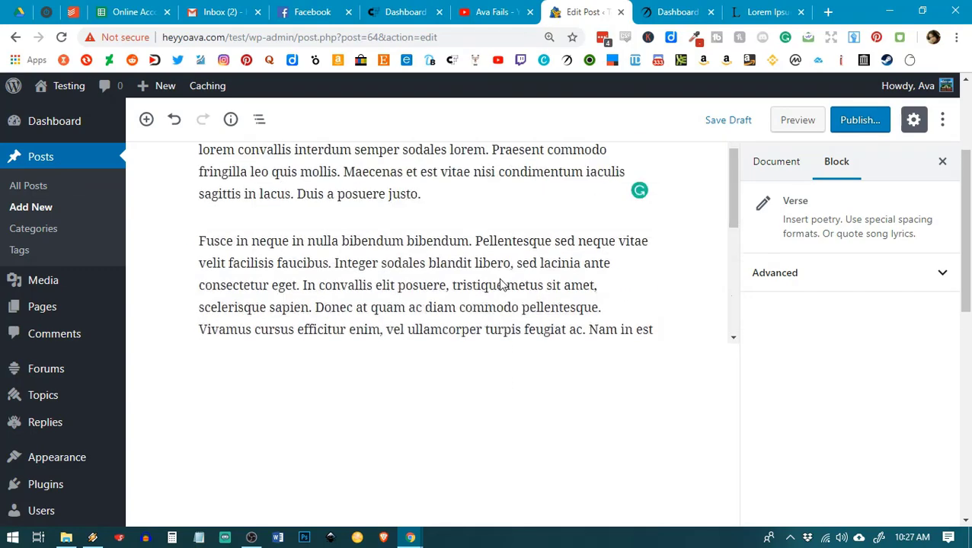
Check the sideways-scrolling text of the Verse block at the end of the post and remove that block.
scroll(843, 360, "up", 7)
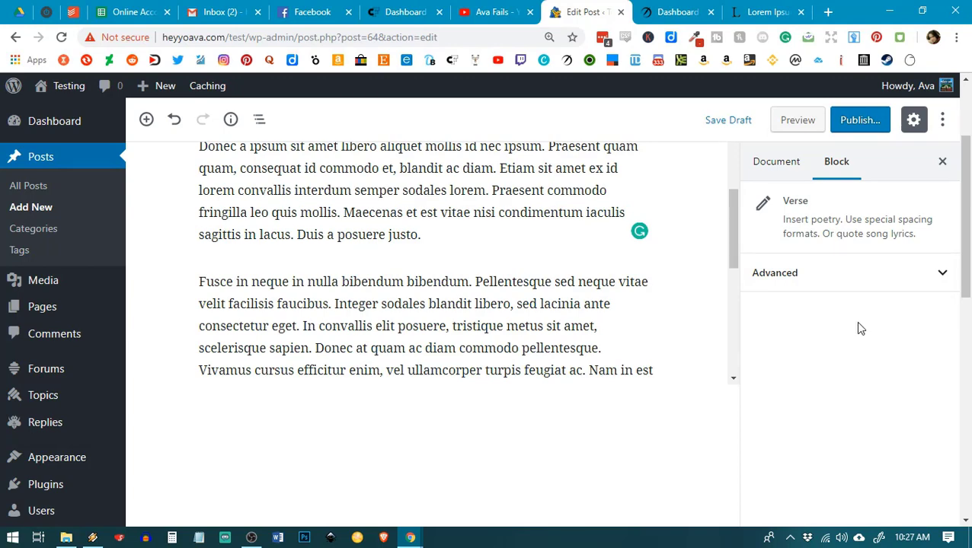
scroll(854, 321, "down", 1)
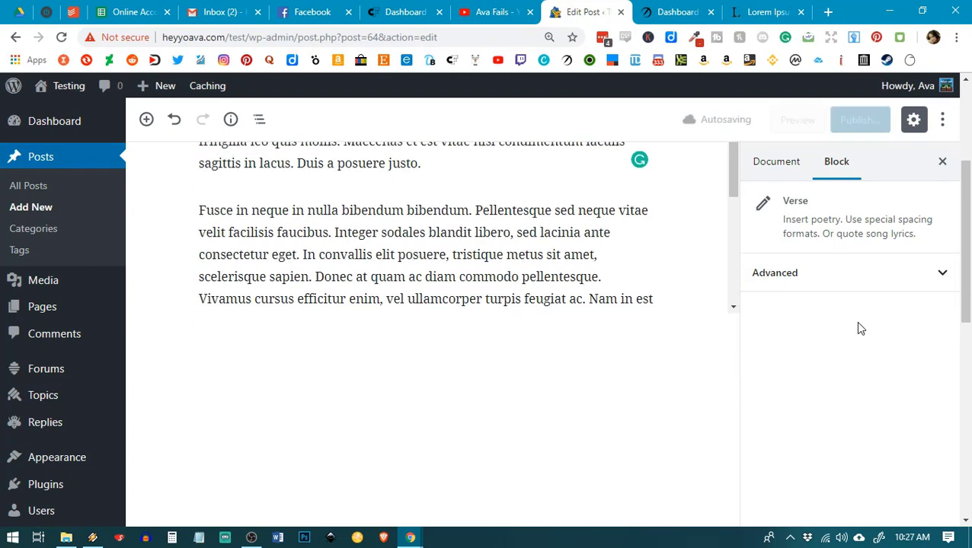
left_click(313, 277)
scroll(381, 396, "down", 3)
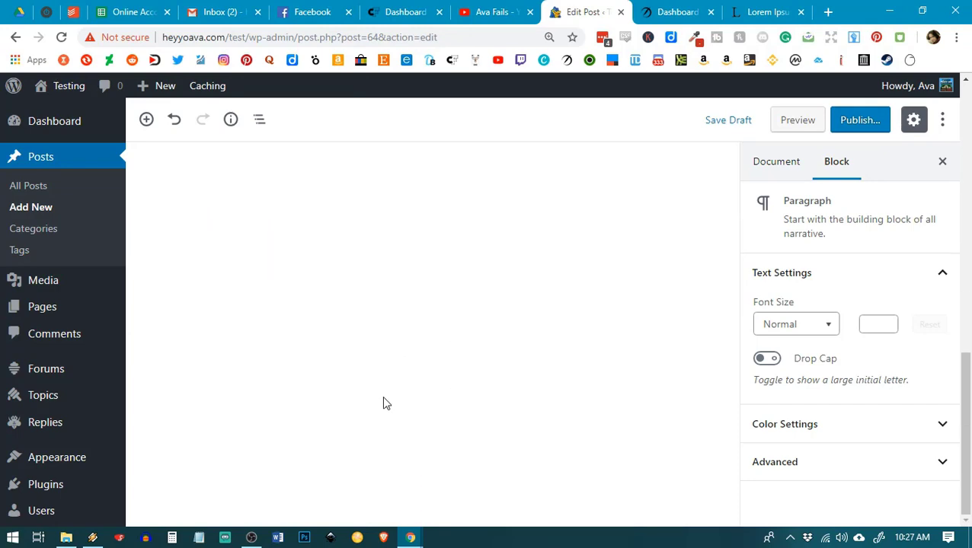
scroll(381, 403, "up", 4)
scroll(453, 403, "down", 4)
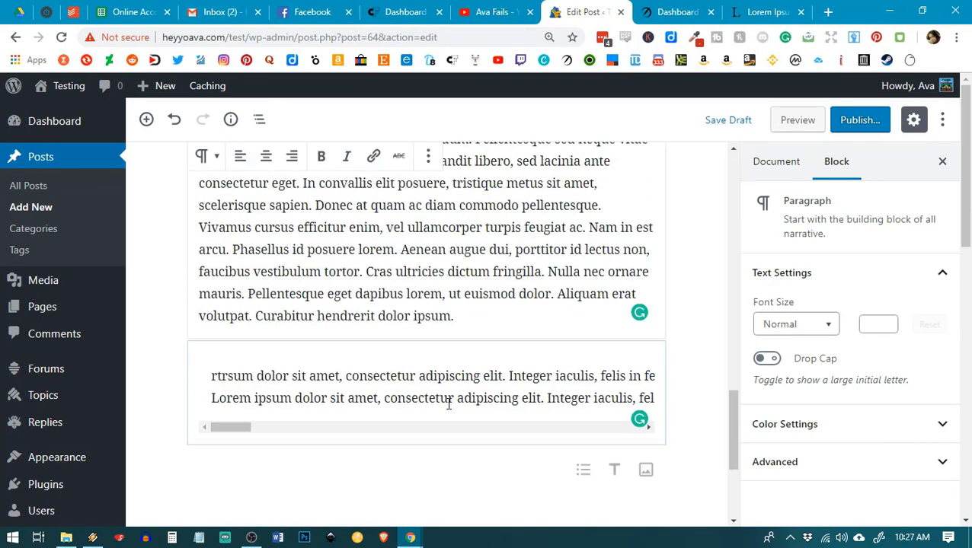
left_click(364, 416)
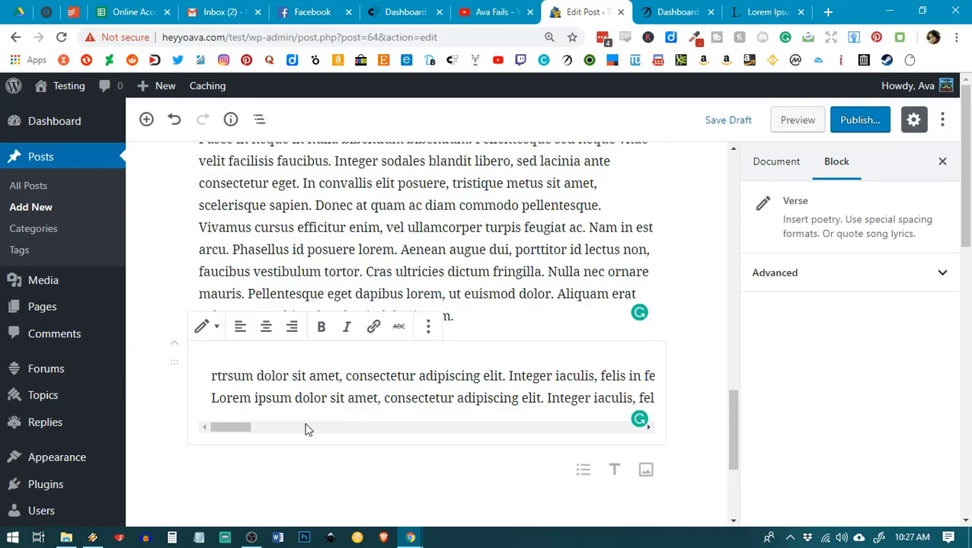
left_click_drag(245, 430, 206, 479)
left_click(434, 332)
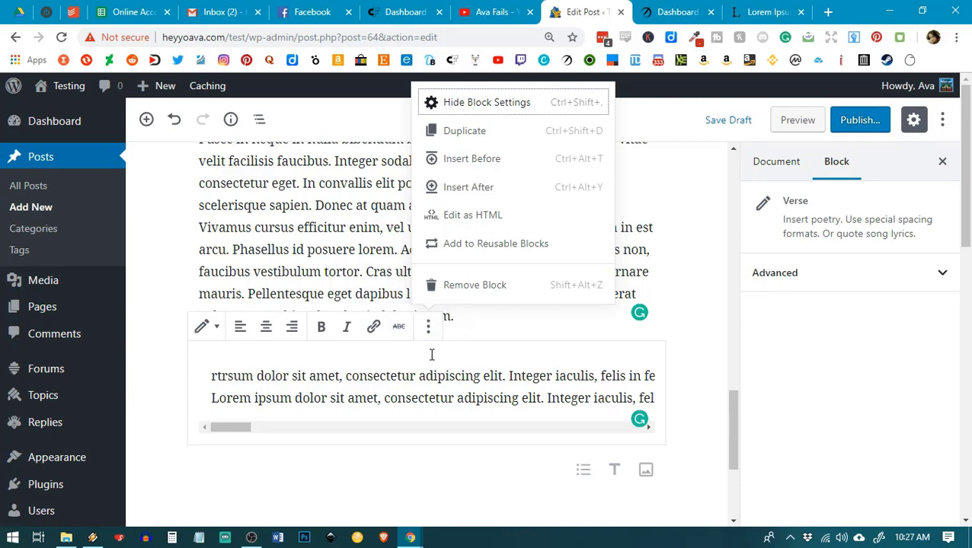
left_click(485, 286)
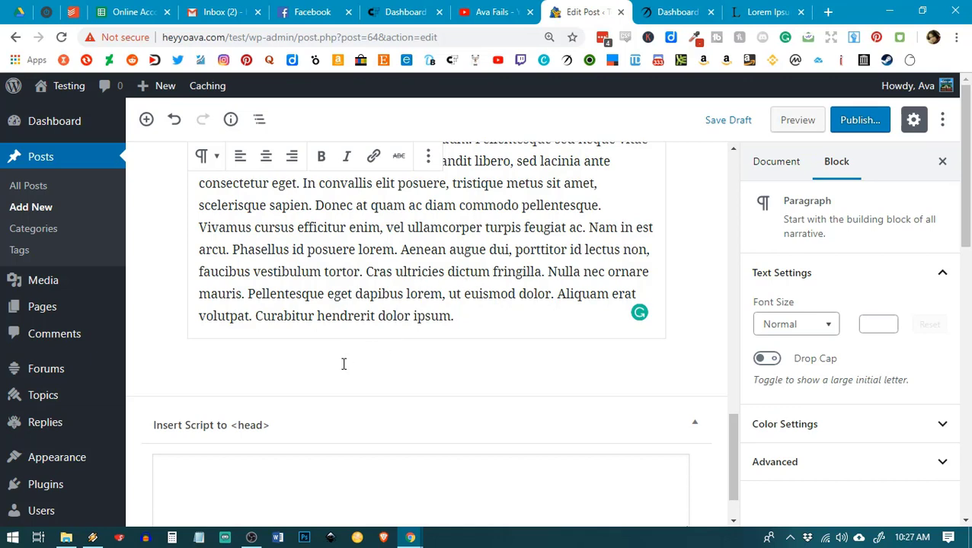
Start a new empty paragraph below the post's last paragraph and look through the Widgets and Embeds block categories for it.
scroll(156, 226, "up", 1)
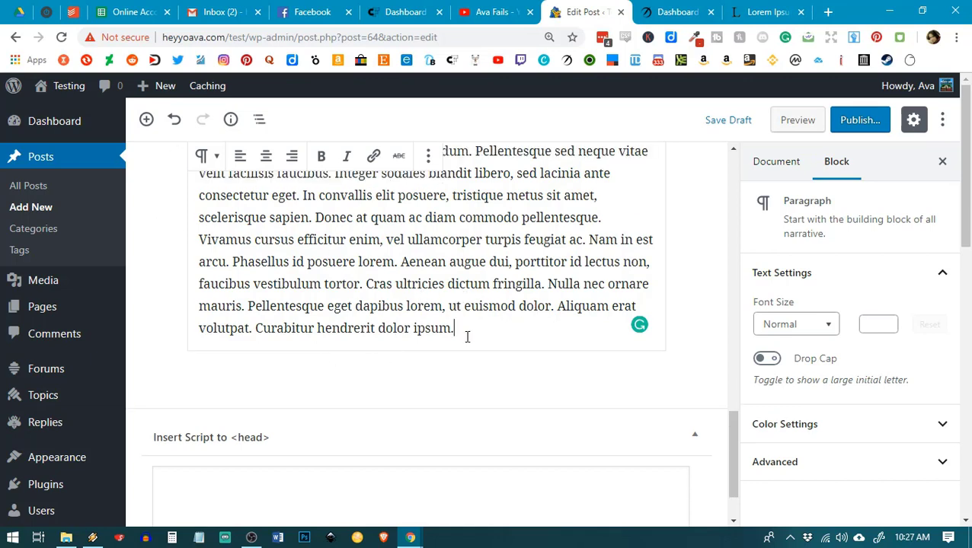
key("Return")
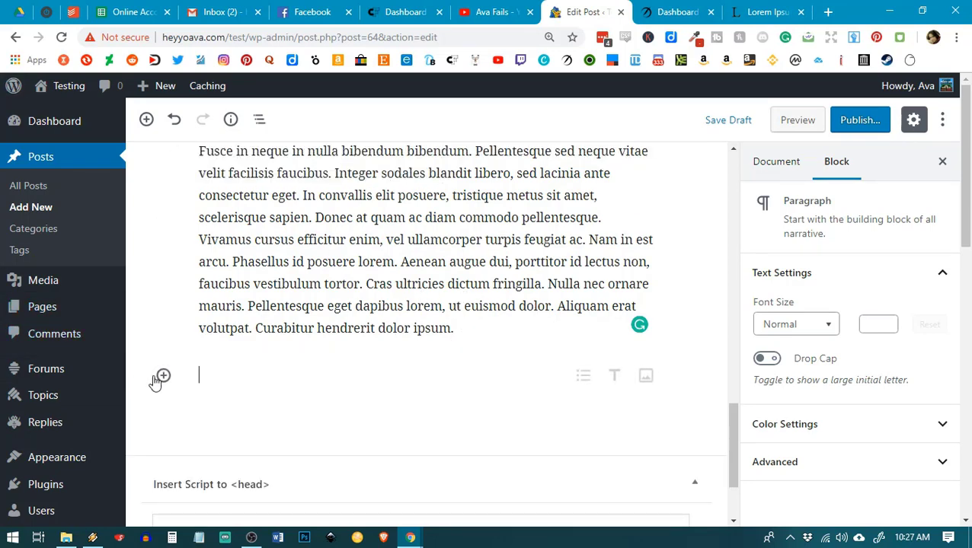
left_click(164, 376)
scroll(353, 282, "down", 5)
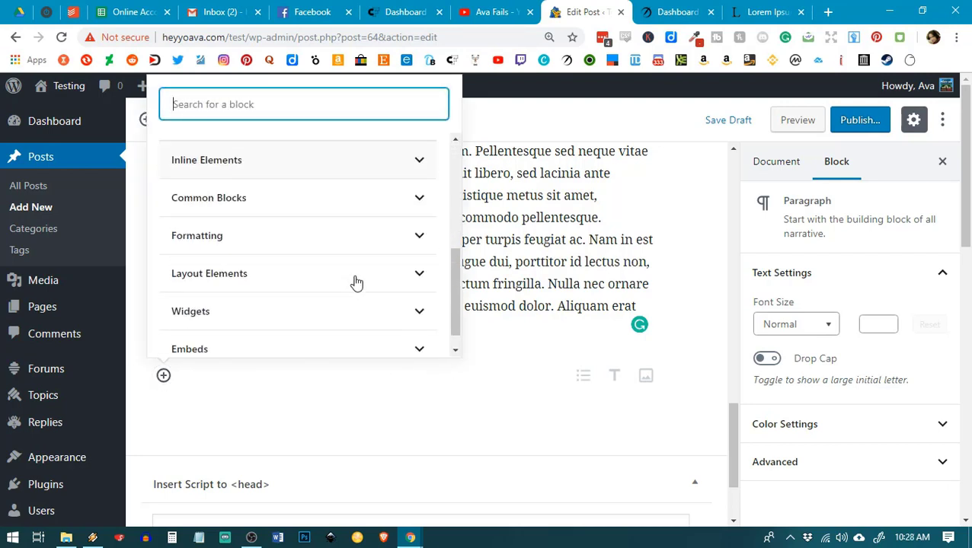
left_click(278, 293)
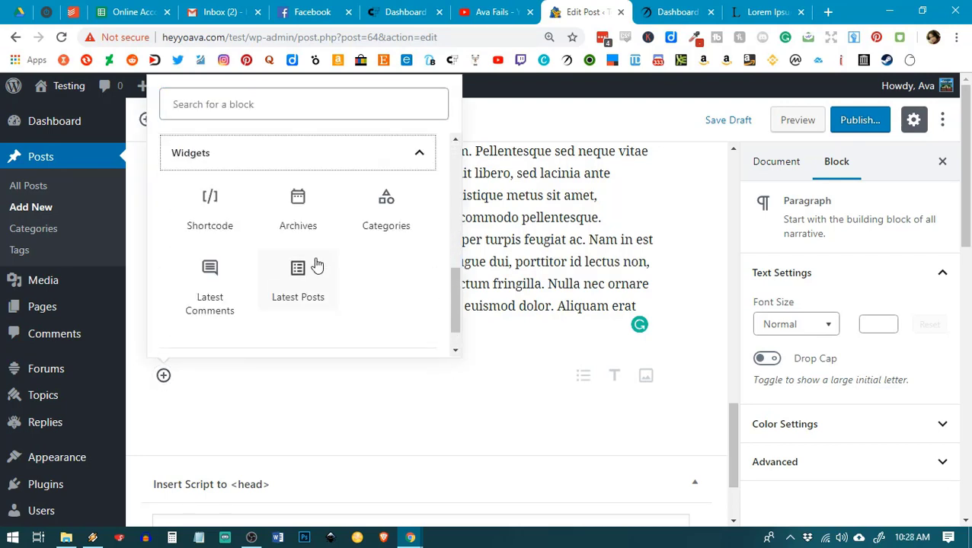
left_click(291, 163)
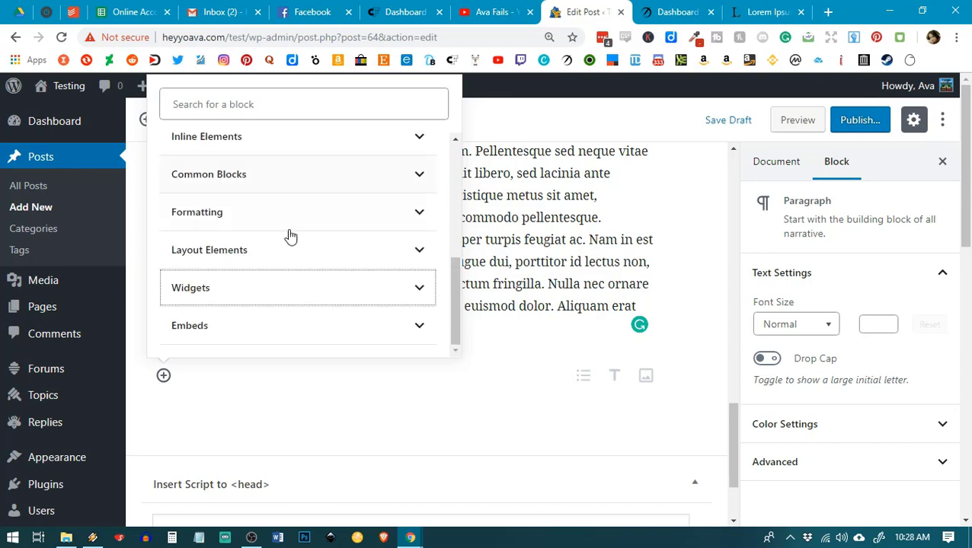
left_click(255, 329)
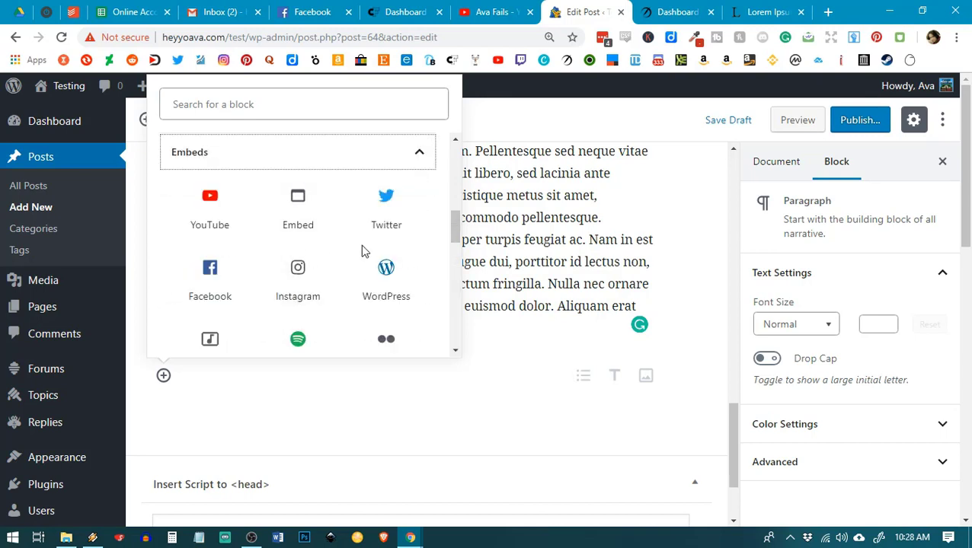
scroll(364, 252, "down", 4)
scroll(305, 244, "up", 8)
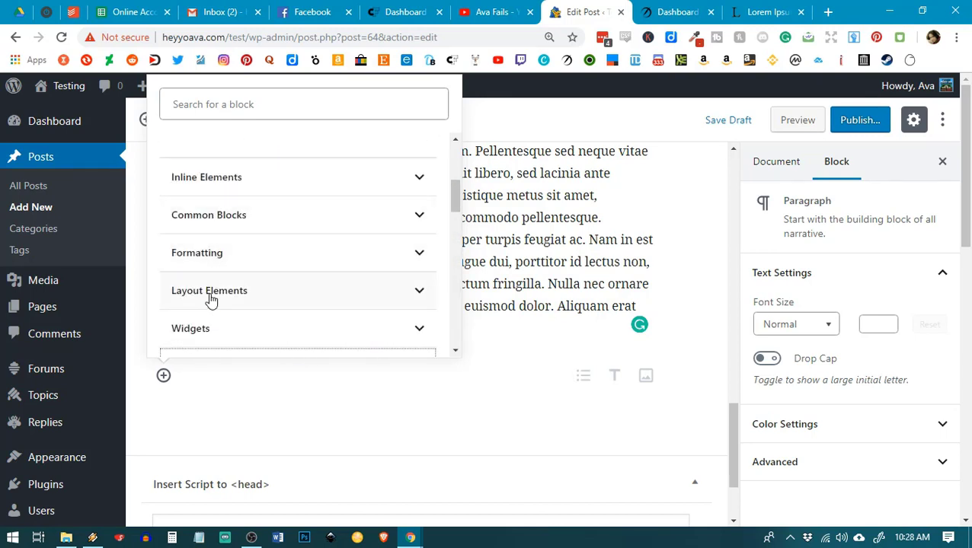
Insert a Classic block from the Formatting category and expand its toolbar to show the second row of options.
left_click(218, 257)
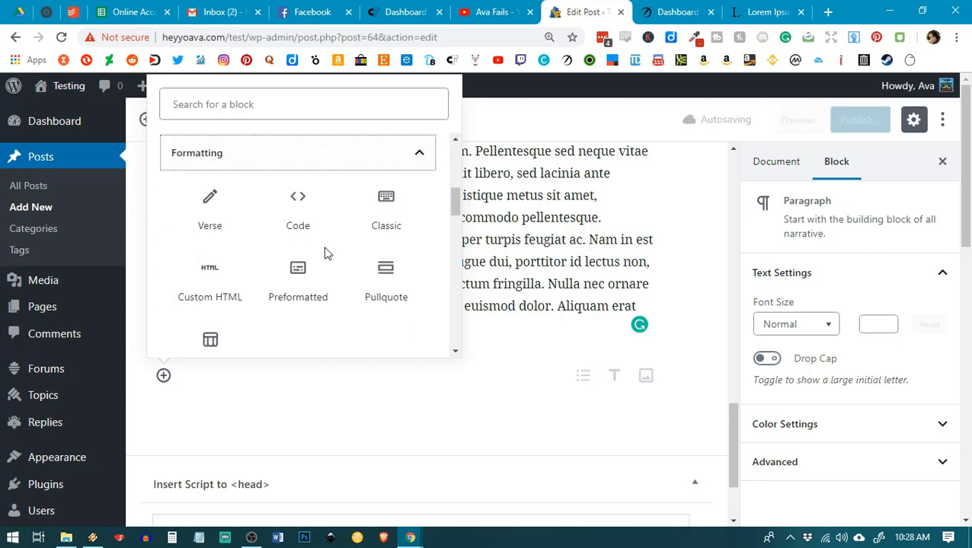
left_click(386, 217)
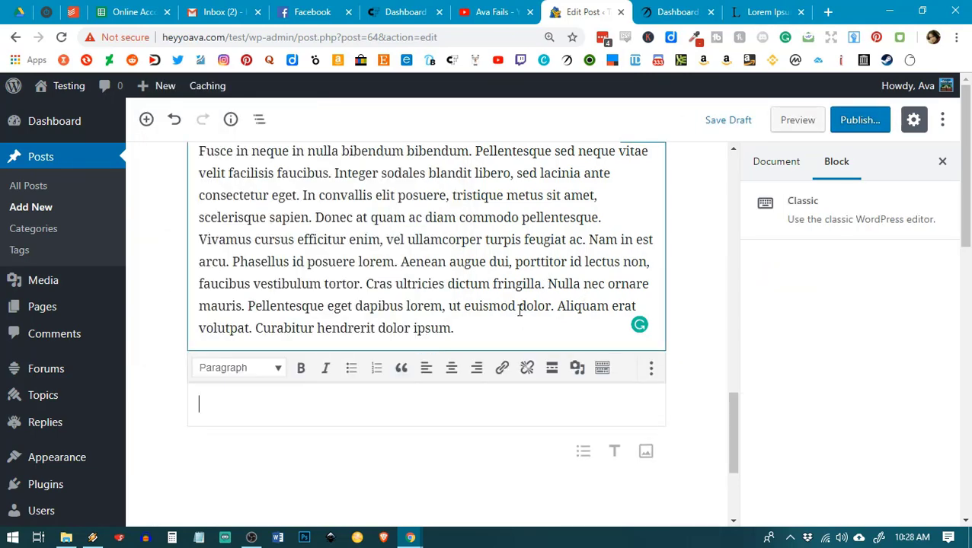
left_click(492, 401)
scroll(488, 336, "down", 1)
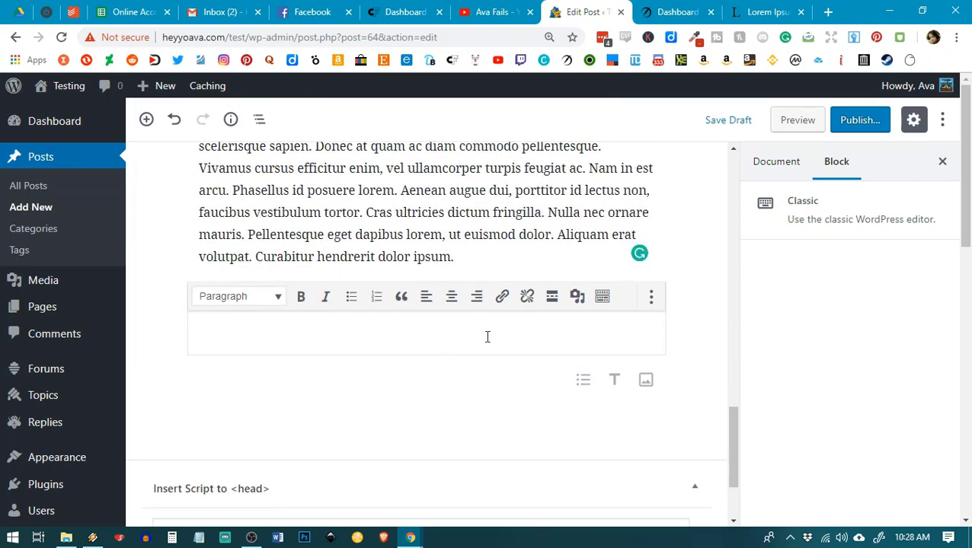
left_click(602, 297)
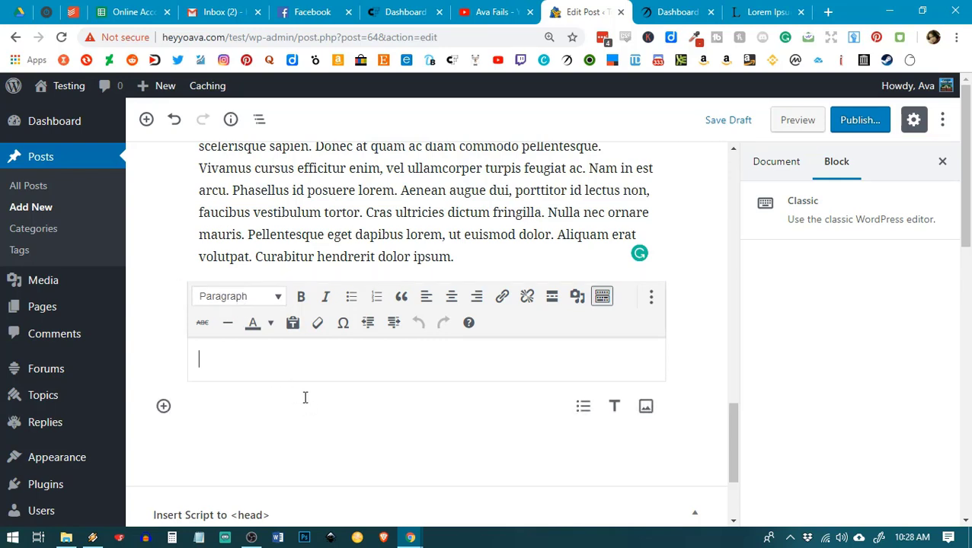
Paste the copied Lorem Ipsum paragraph into the Classic block and review the pasted text.
key("ctrl+v")
scroll(402, 407, "down", 3)
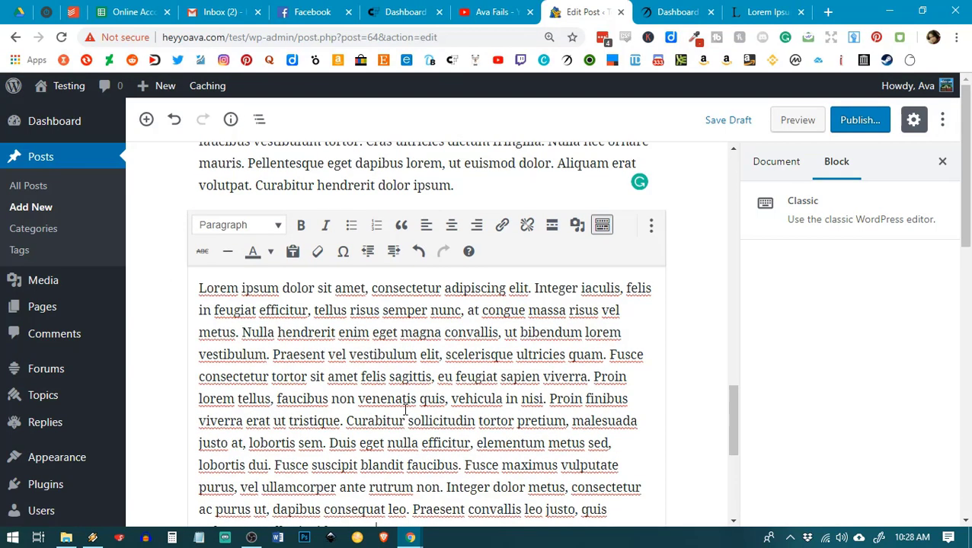
scroll(404, 411, "up", 2)
scroll(410, 421, "down", 2)
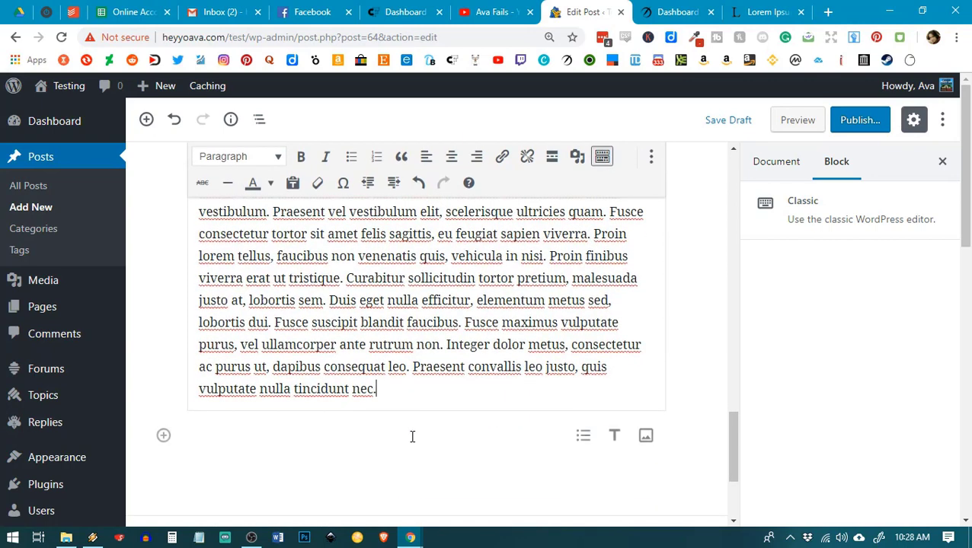
scroll(421, 432, "up", 1)
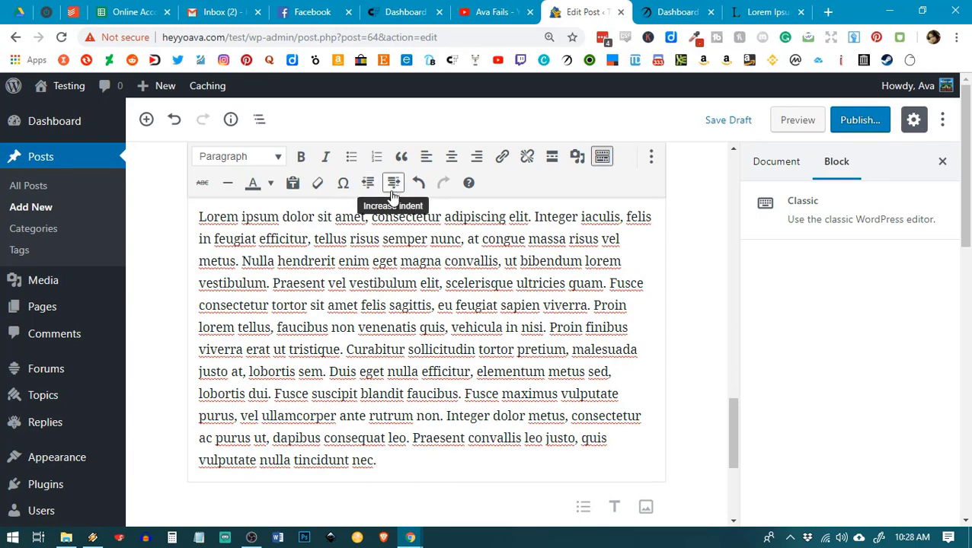
Increase the indent of the whole Lorem Ipsum paragraph in the Classic block and deselect the text.
left_click_drag(407, 461, 181, 231)
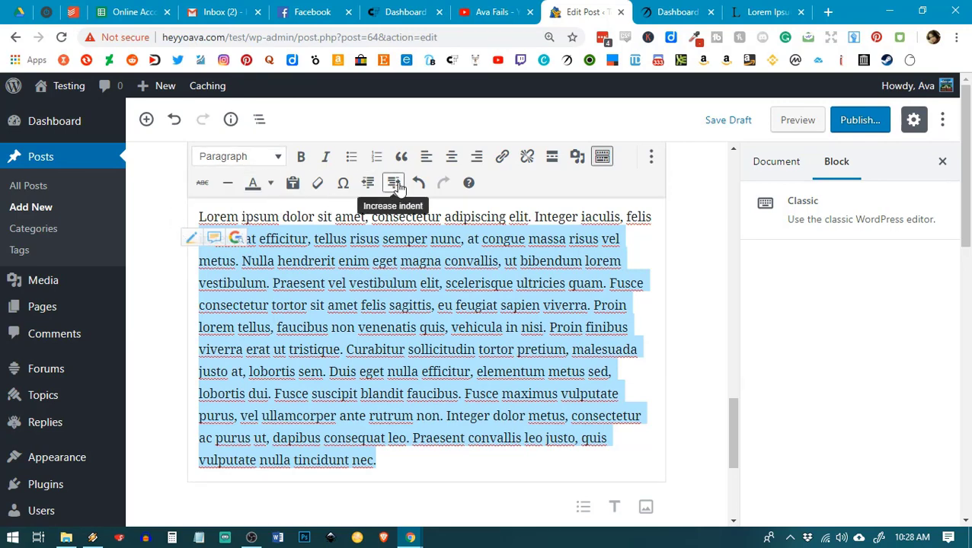
left_click(418, 305)
left_click_drag(398, 453, 190, 216)
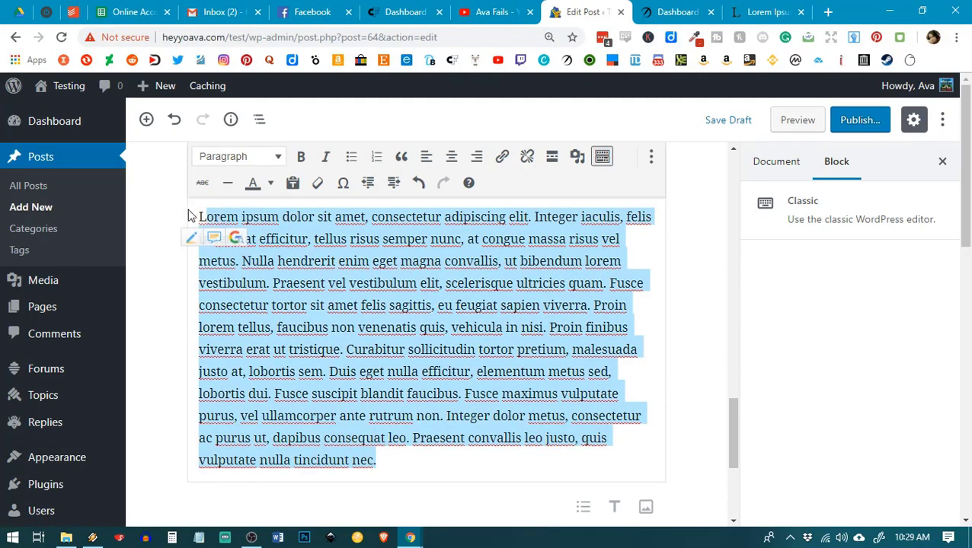
left_click(393, 183)
left_click(393, 183)
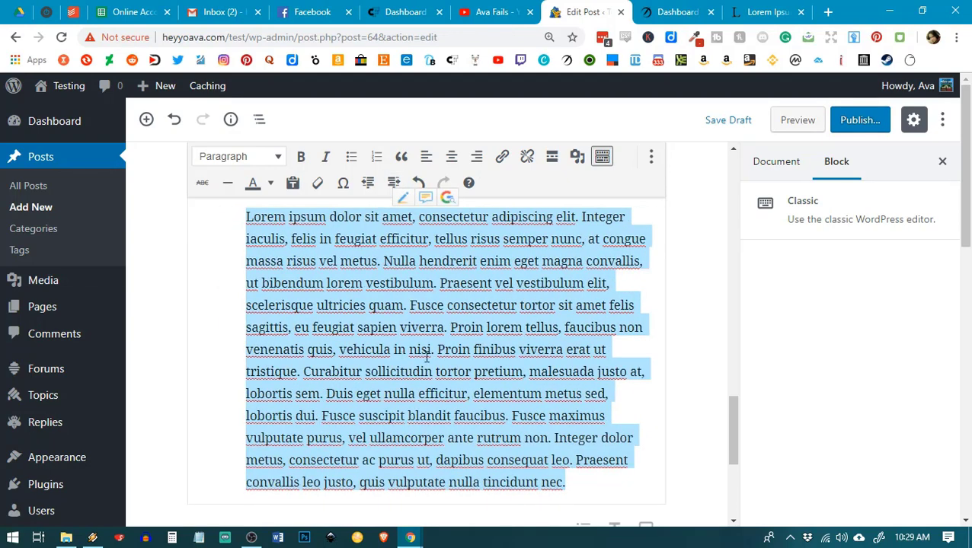
scroll(436, 355, "up", 2)
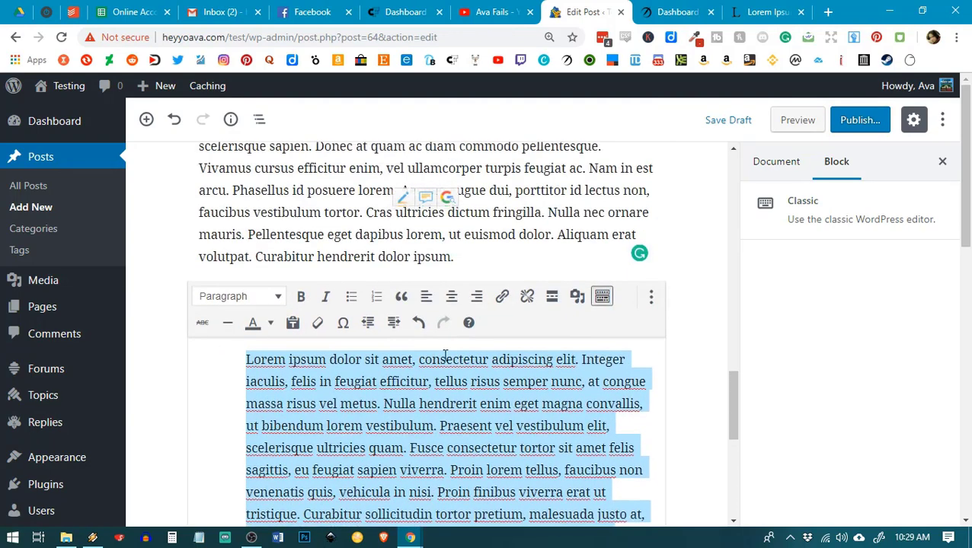
left_click(679, 284)
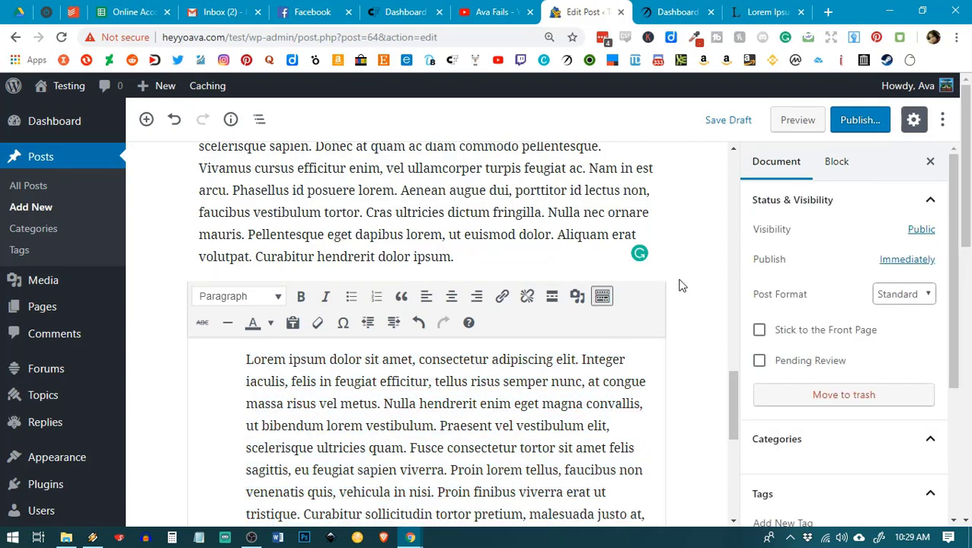
Insert an Image block below the Classic block and upload the blackboard-board-chalkboard-935867 picture from the Desktop folder.
scroll(678, 284, "down", 4)
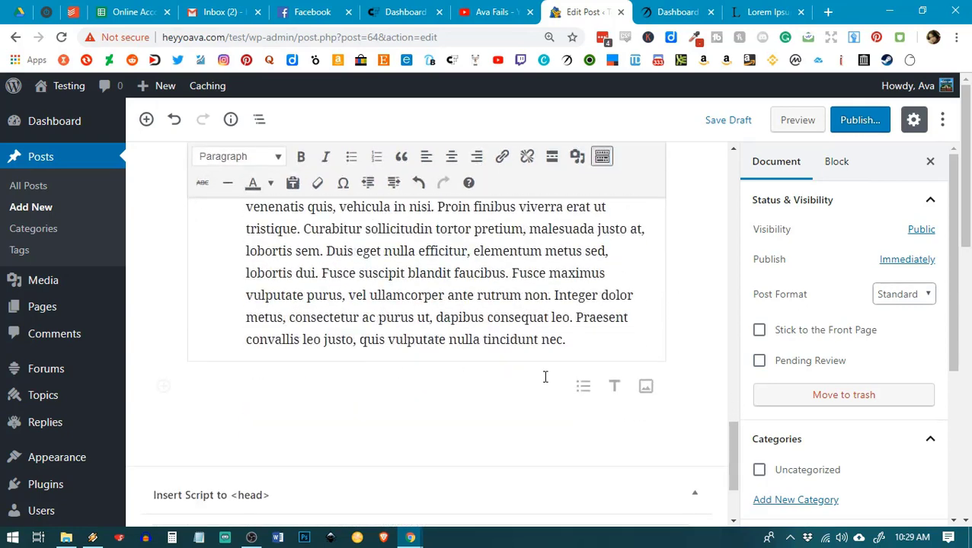
left_click(164, 388)
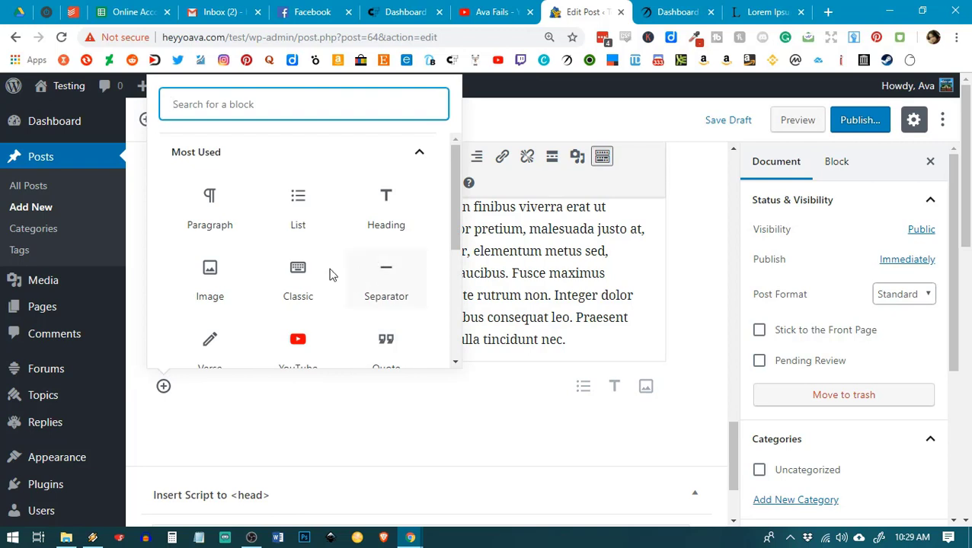
left_click(212, 274)
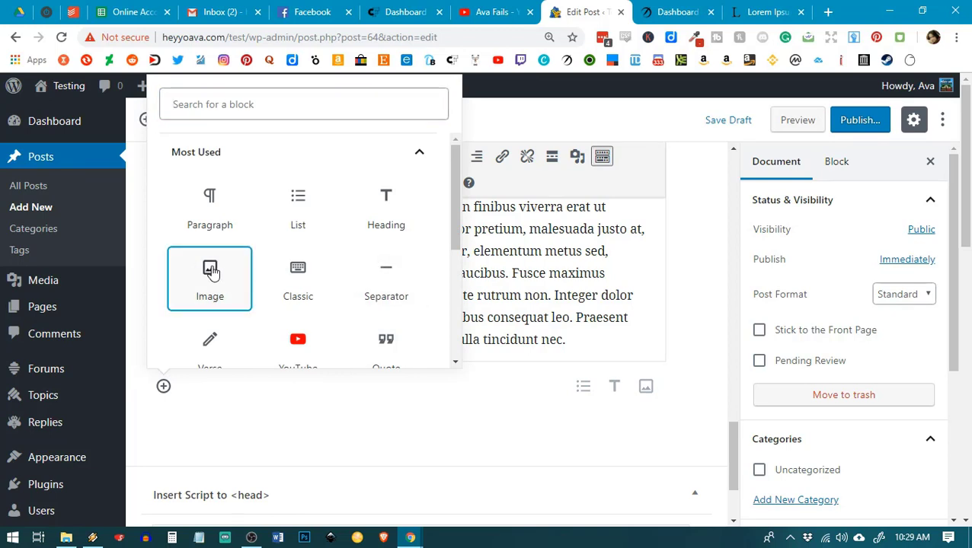
left_click(387, 242)
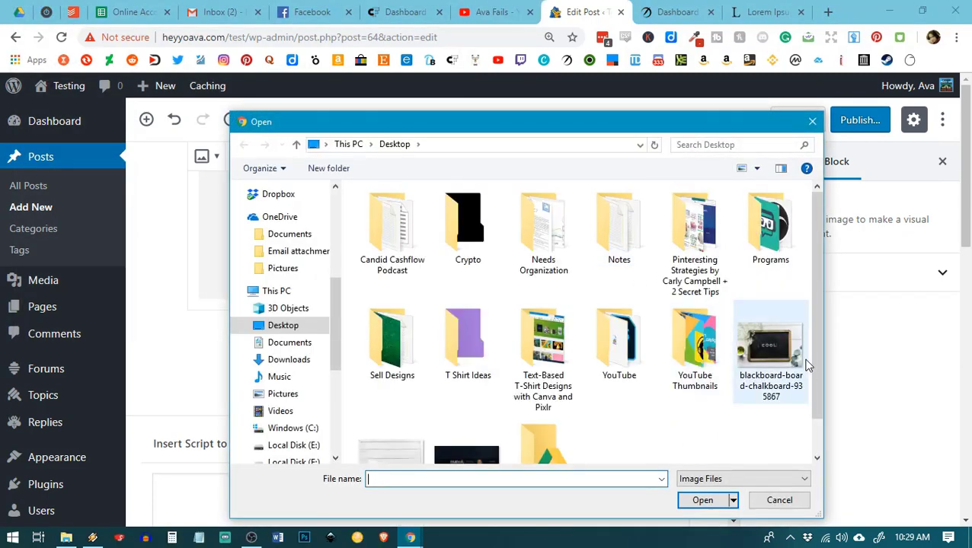
left_click(769, 354)
left_click(704, 500)
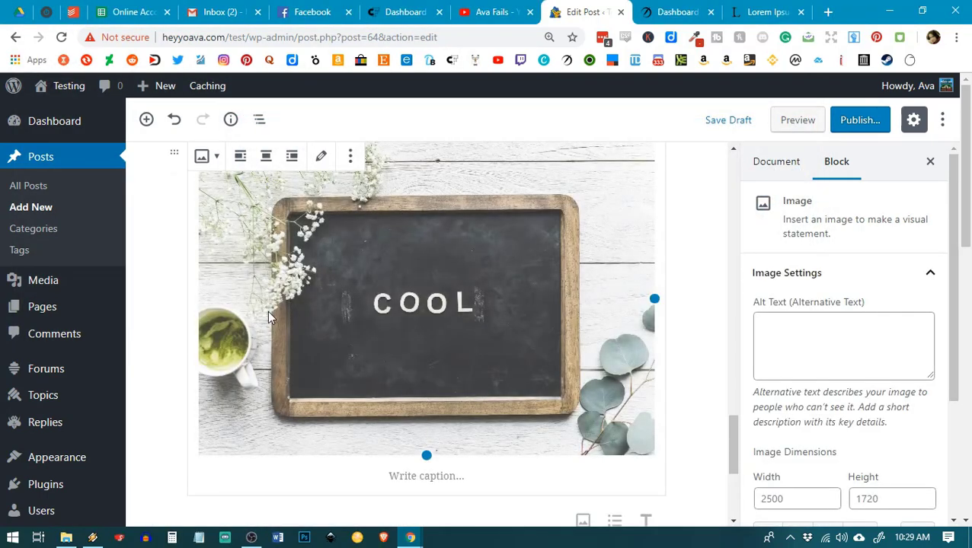
Shrink the chalkboard image to about 270 by 186 with left alignment, and dismiss the block's upload error.
scroll(384, 306, "up", 1)
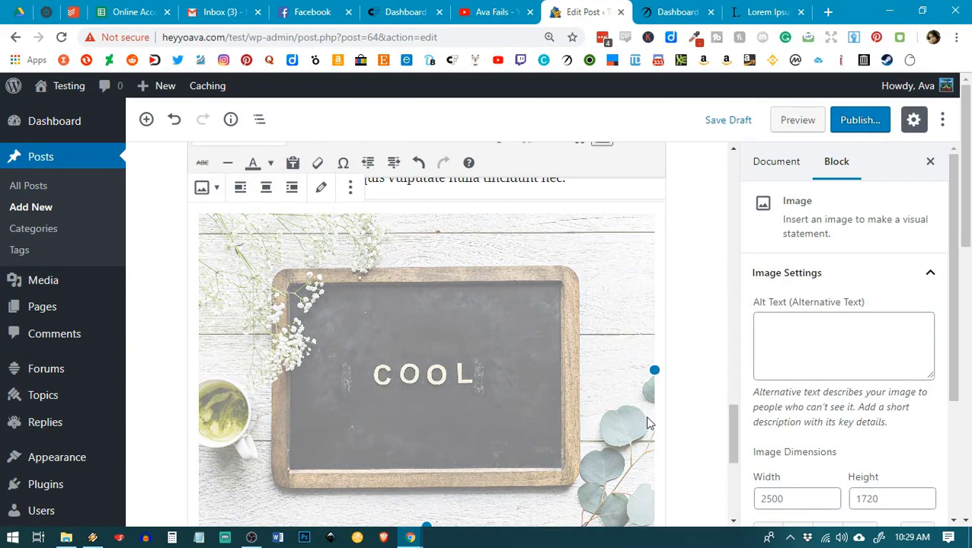
scroll(645, 419, "down", 1)
left_click_drag(425, 456, 339, 290)
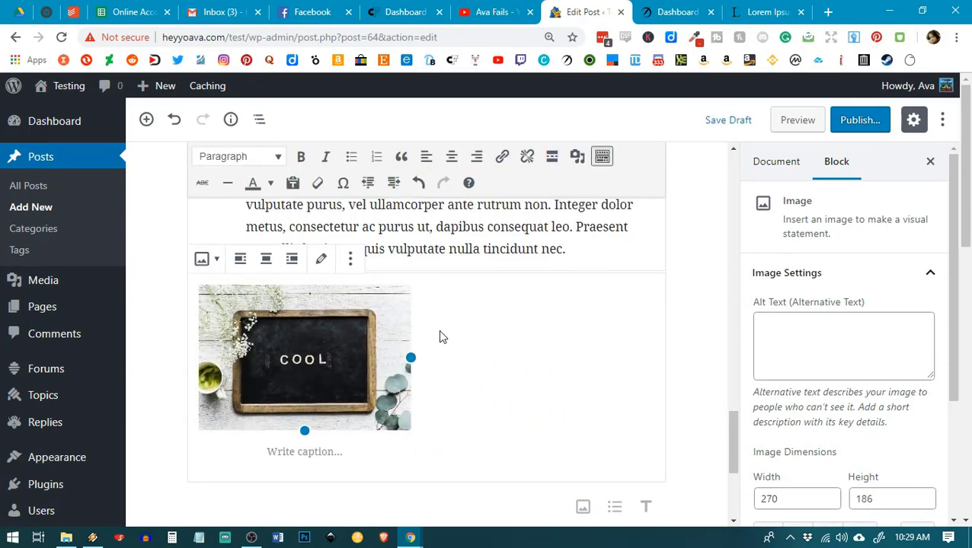
left_click(462, 321)
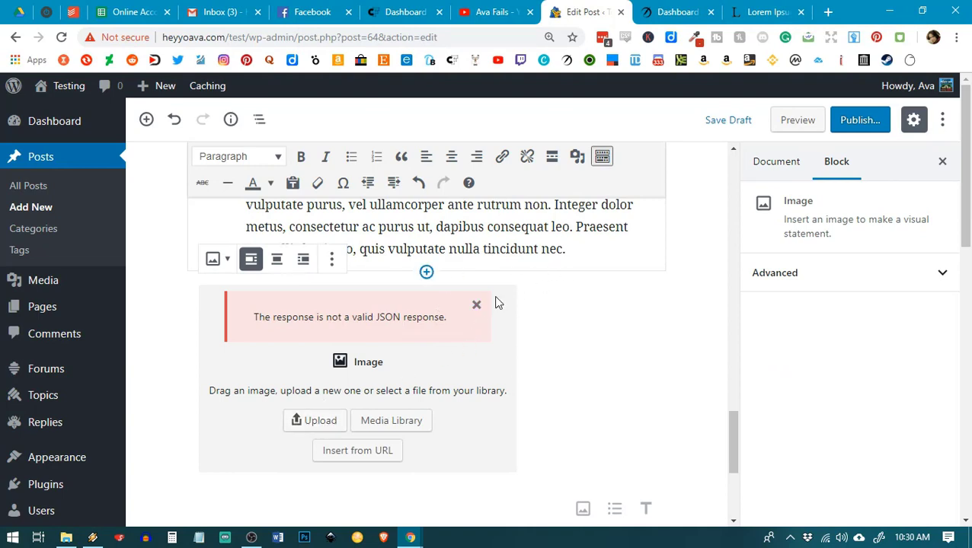
left_click(477, 306)
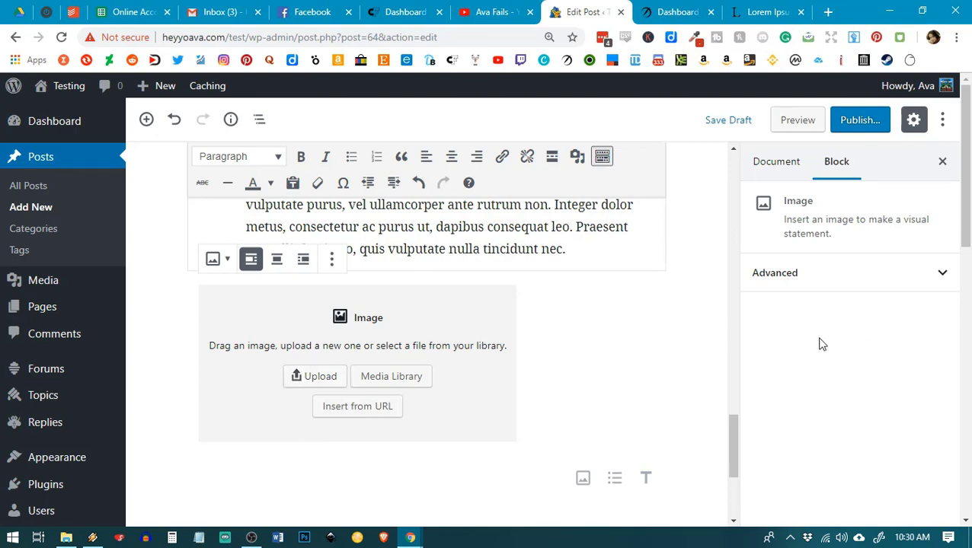
Upload the Print onDemand picture from the Desktop's YouTube Thumbnails folder into the empty Image block.
scroll(575, 388, "up", 3)
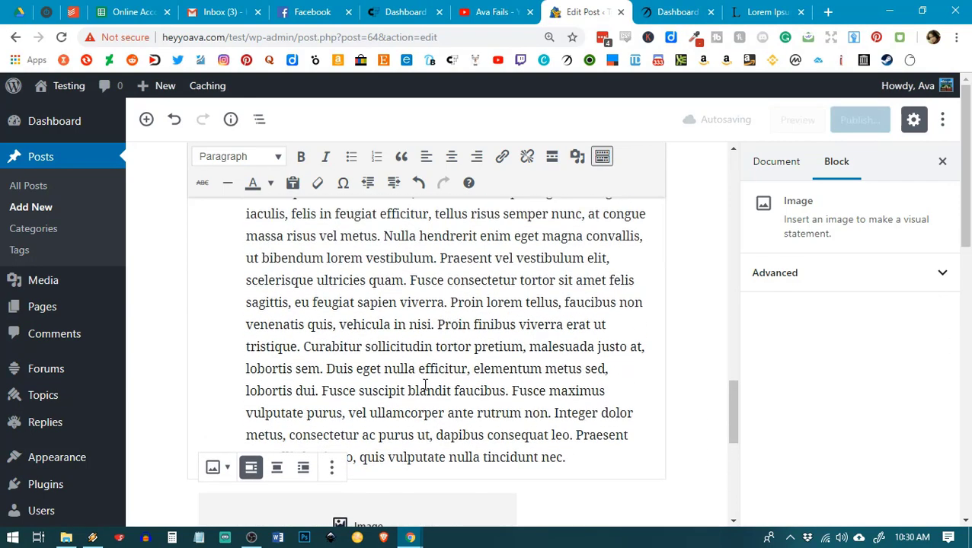
scroll(571, 397, "down", 1)
left_click(558, 401)
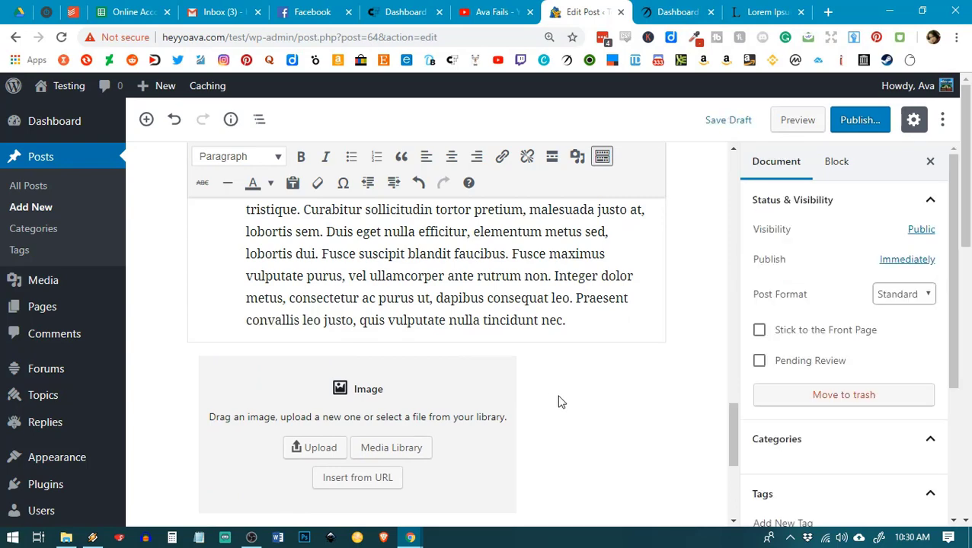
left_click(326, 451)
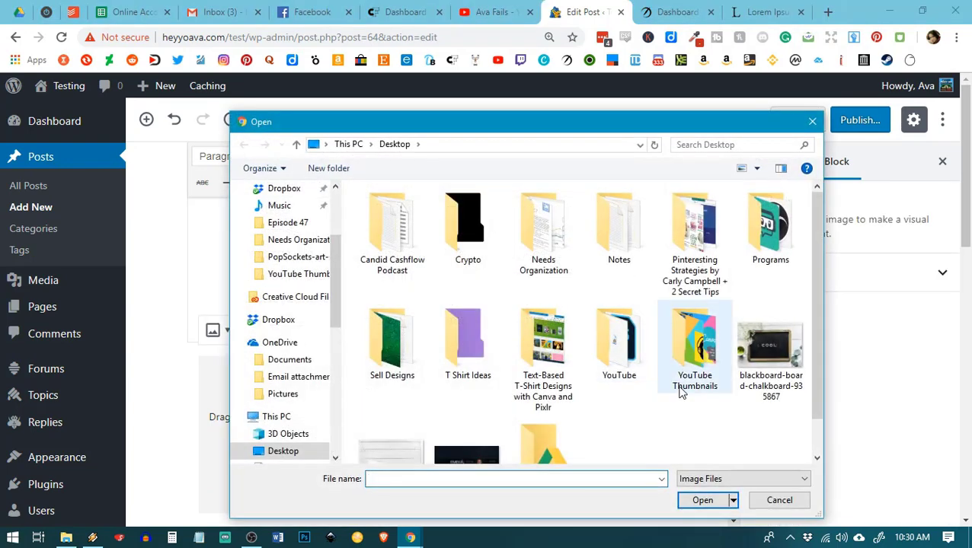
scroll(682, 392, "down", 1)
double_click(702, 308)
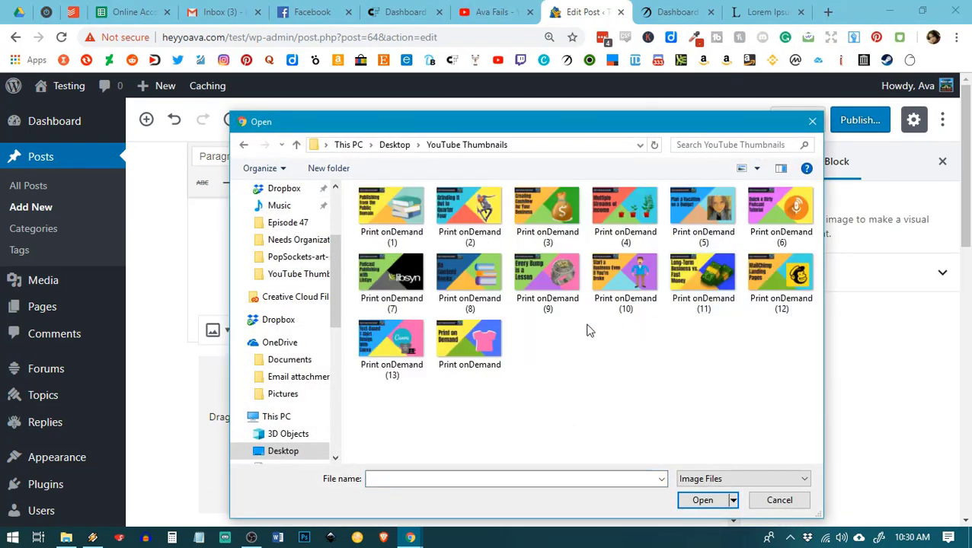
left_click(473, 348)
left_click(690, 502)
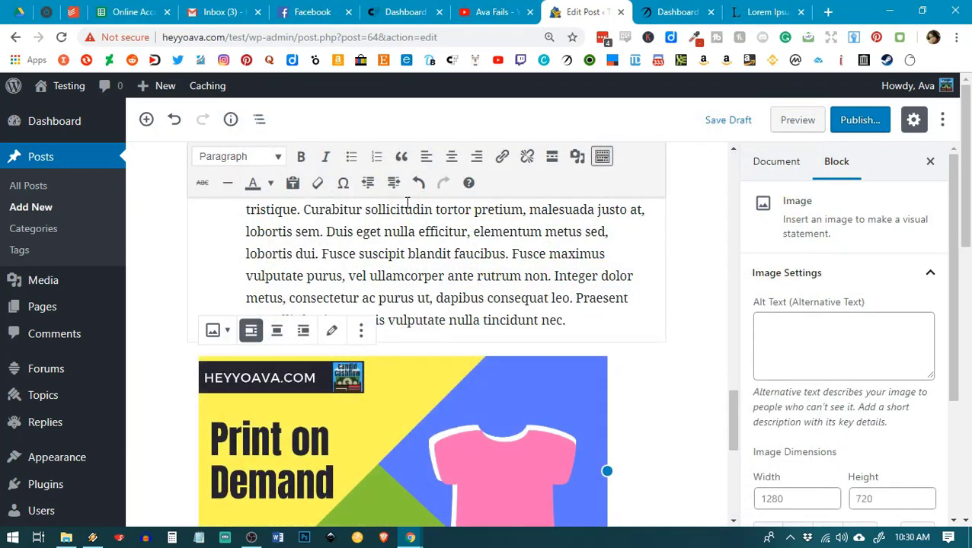
Shrink the Print on Demand image to about half its displayed width and deselect the block.
scroll(596, 259, "down", 2)
scroll(656, 272, "down", 2)
scroll(658, 275, "up", 2)
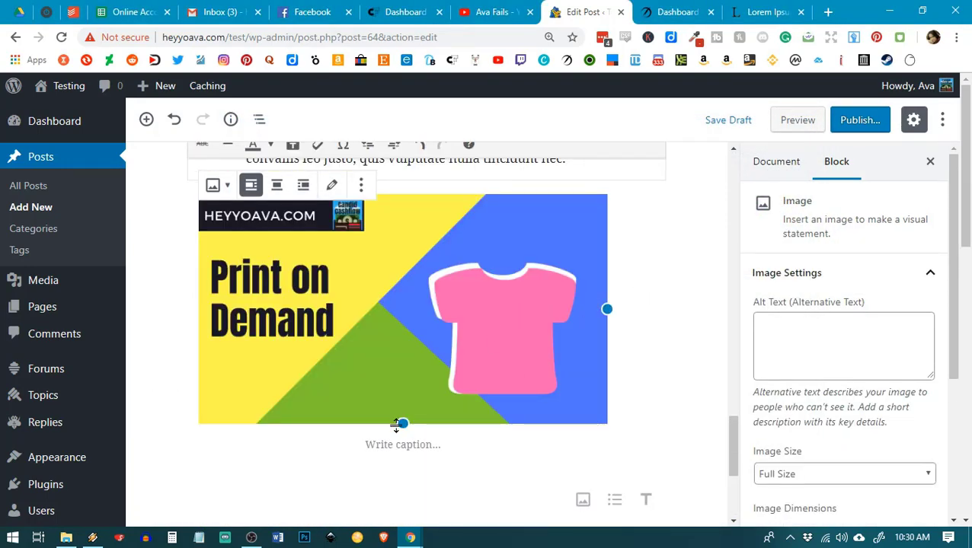
left_click_drag(404, 423, 302, 310)
left_click(482, 216)
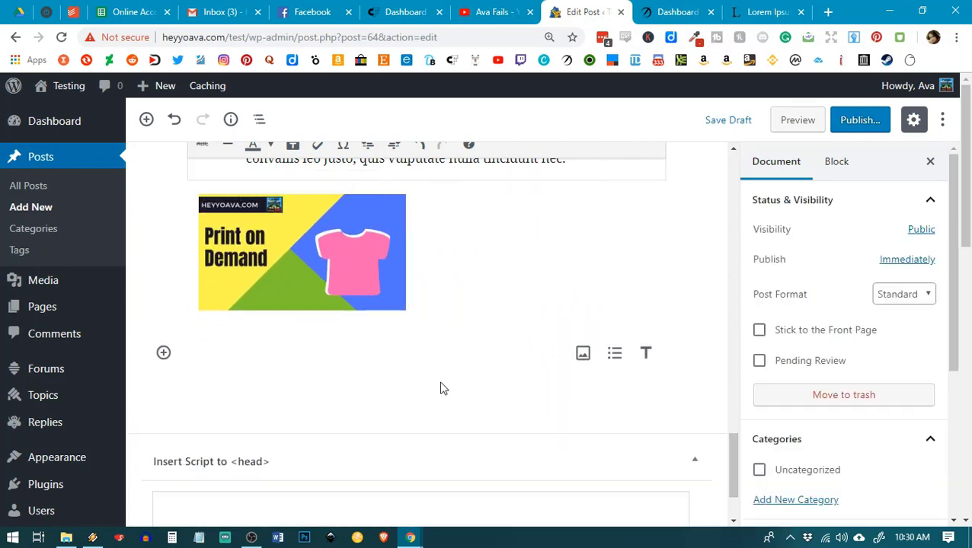
Browse the Formatting and Layout Elements blocks and insert a Media & Text block below the Print on Demand image.
left_click(163, 355)
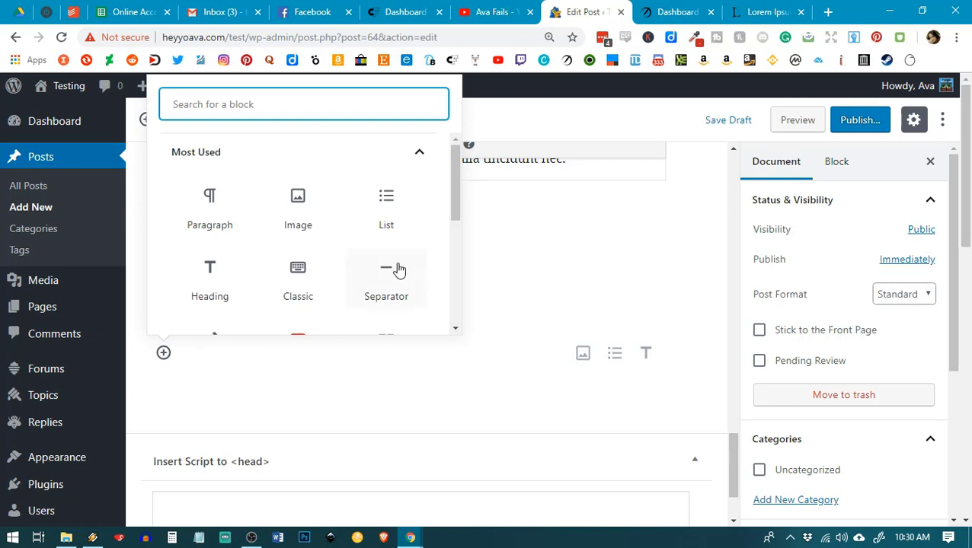
scroll(364, 245, "down", 3)
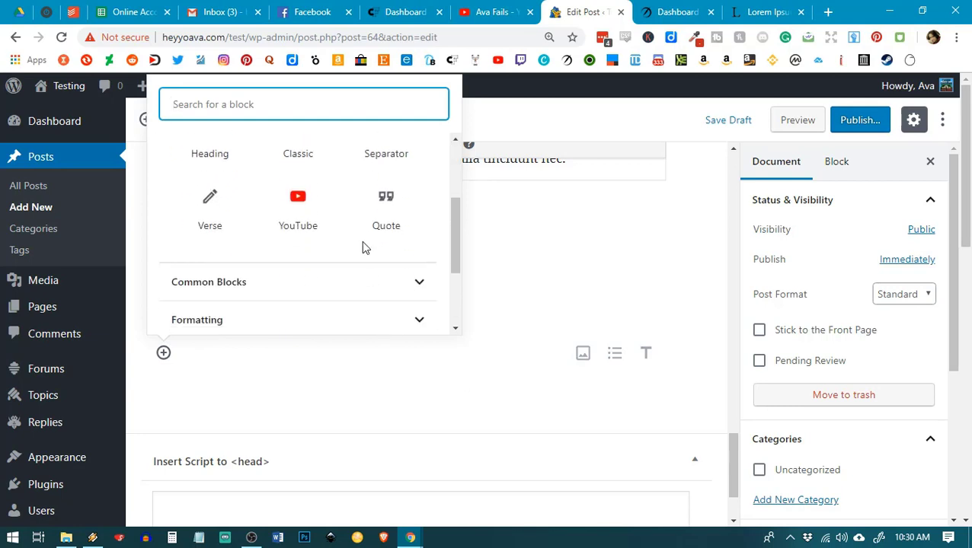
left_click(241, 320)
scroll(357, 219, "down", 1)
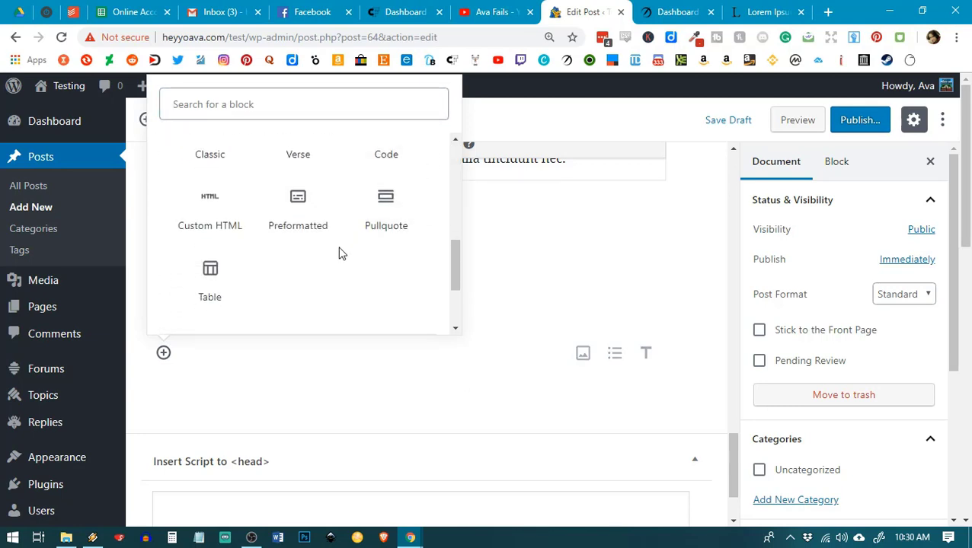
scroll(339, 251, "up", 1)
scroll(335, 256, "down", 2)
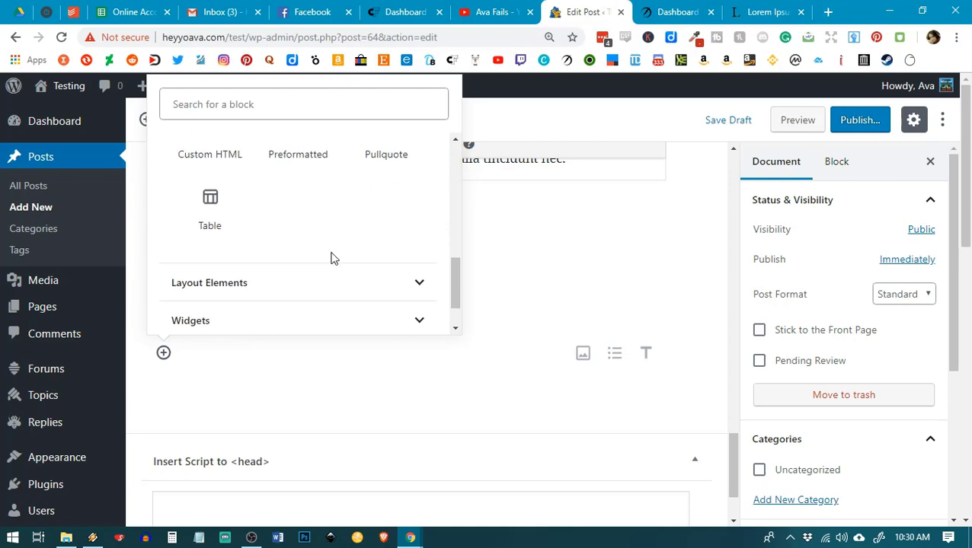
left_click(227, 287)
left_click(382, 276)
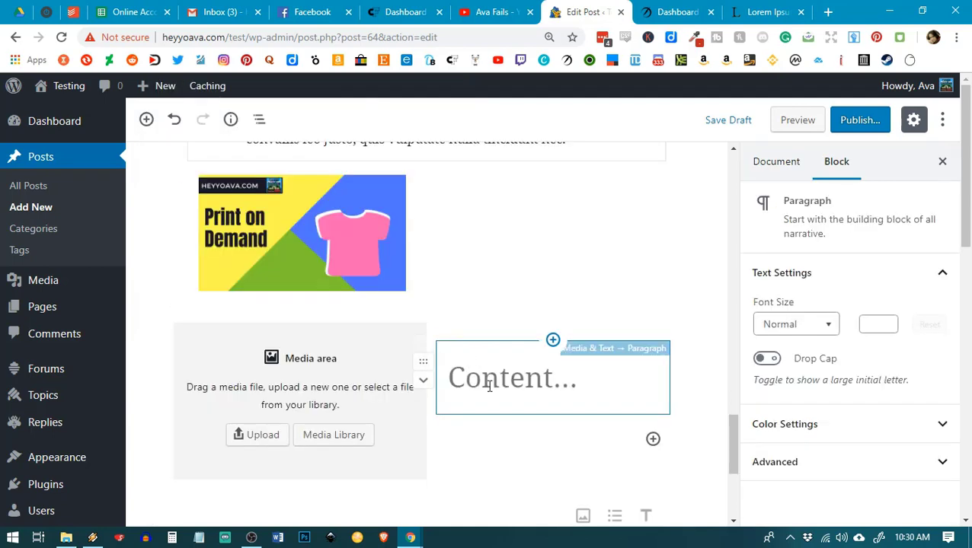
Upload the Print onDemand (13) picture from the YouTube Thumbnails folder into the Media & Text block's media area.
left_click(267, 434)
left_click(422, 403)
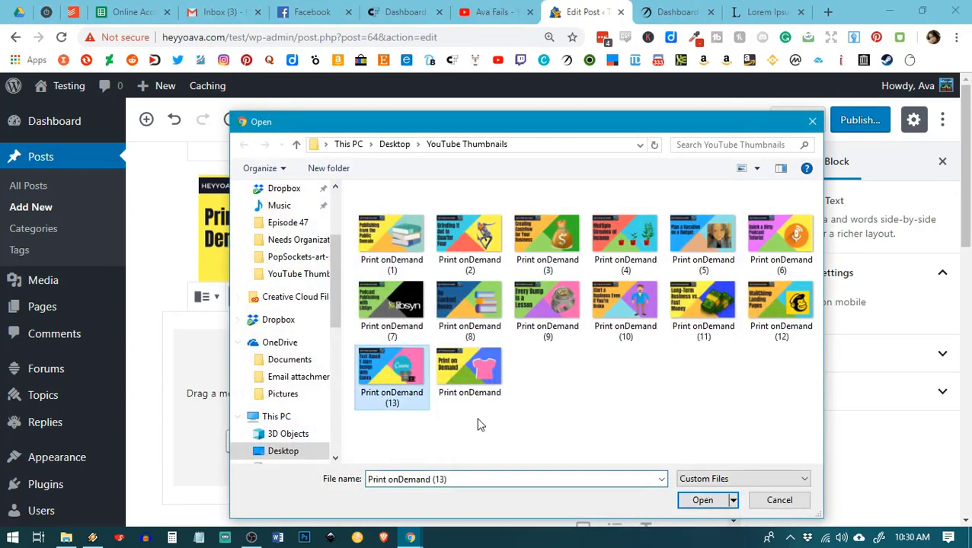
left_click(702, 501)
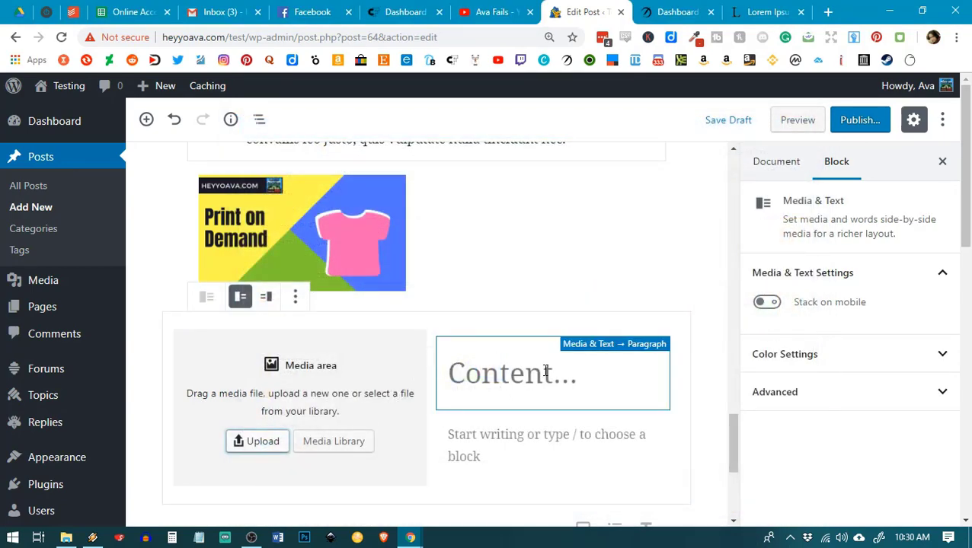
Fill the Media & Text block with the large placeholder text "kdkjf" and the paragraph "sdsasdkjfdklsjdf" below it.
left_click(538, 374)
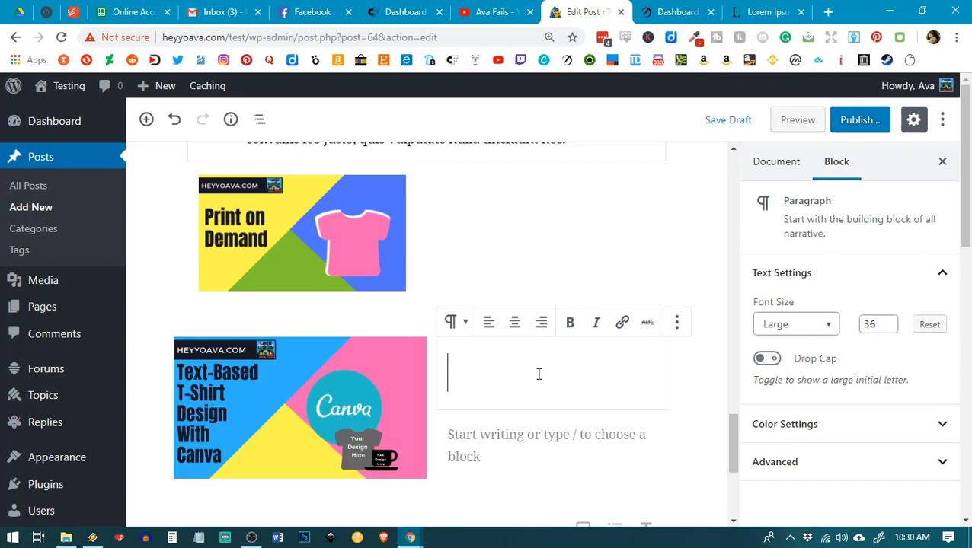
type("kdkjf")
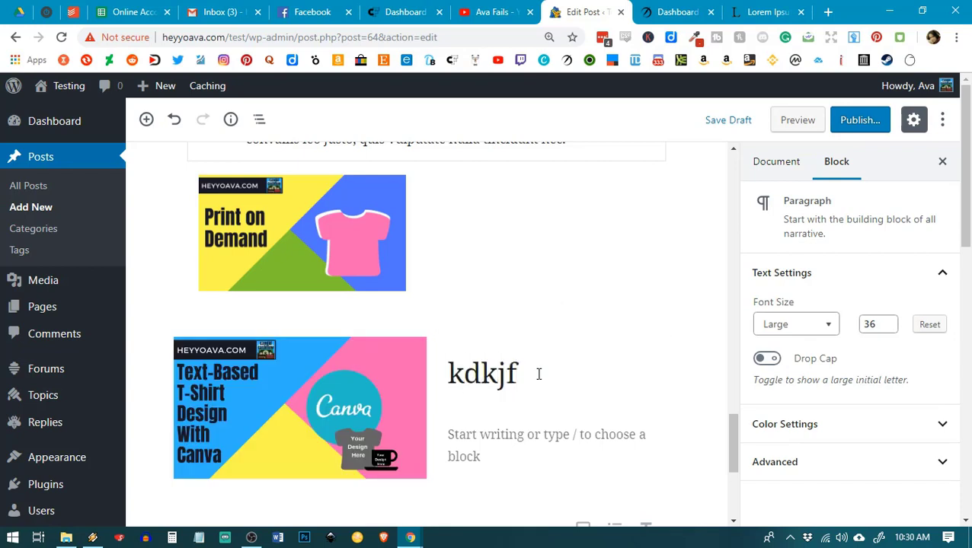
left_click(510, 469)
type("s")
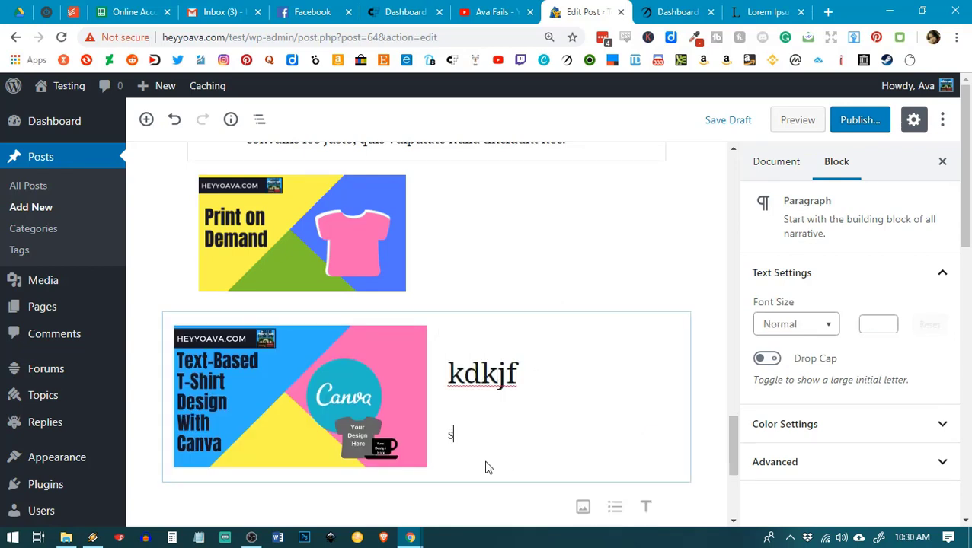
type("dsasdkjfdklsjdf")
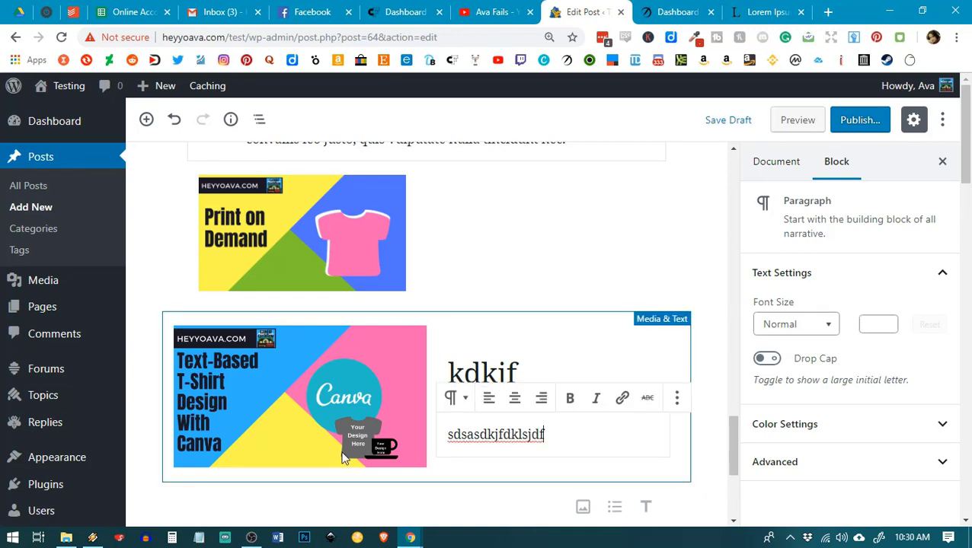
Review the layout of the whole post, from the image and Media & Text blocks back to the title.
scroll(613, 298, "down", 2)
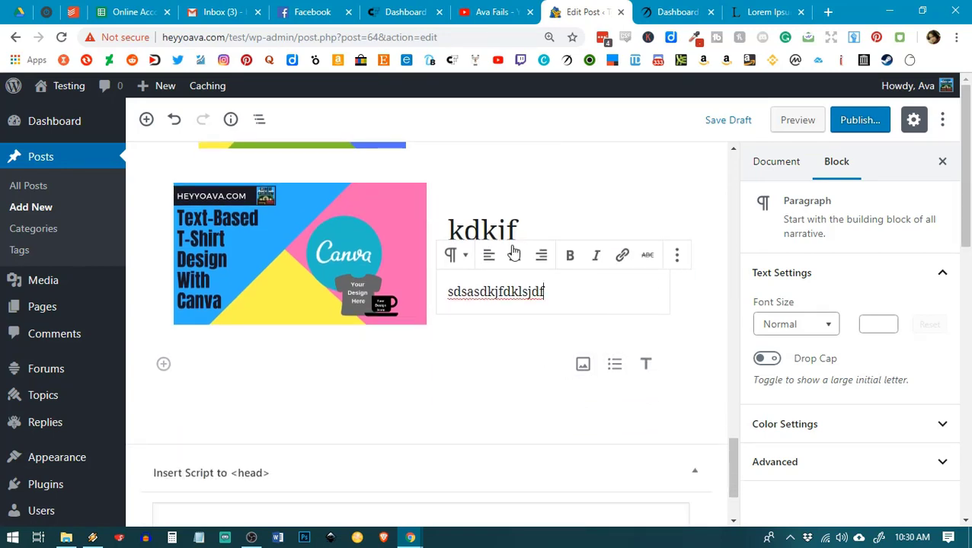
scroll(427, 372, "up", 2)
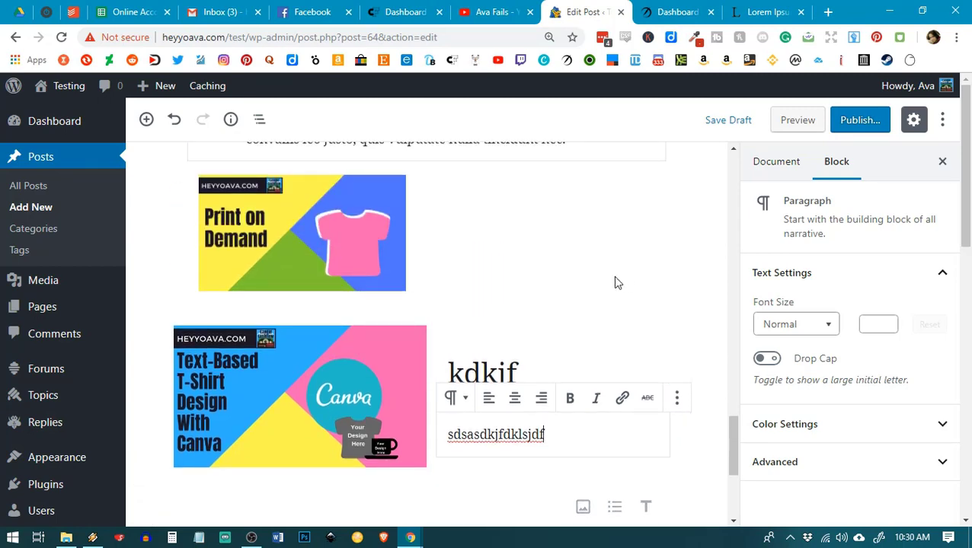
scroll(607, 303, "down", 2)
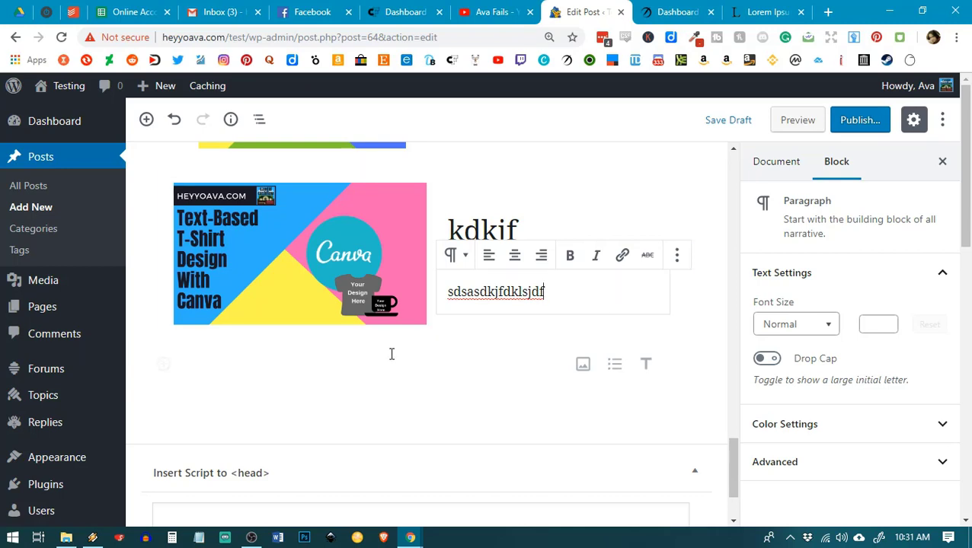
scroll(450, 353, "up", 2)
scroll(578, 259, "up", 3)
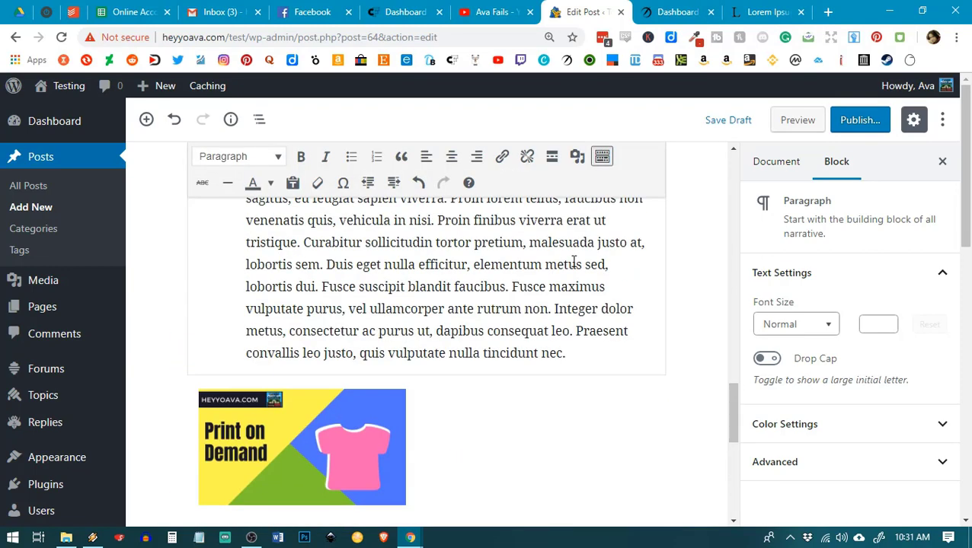
scroll(572, 260, "down", 6)
scroll(573, 270, "up", 8)
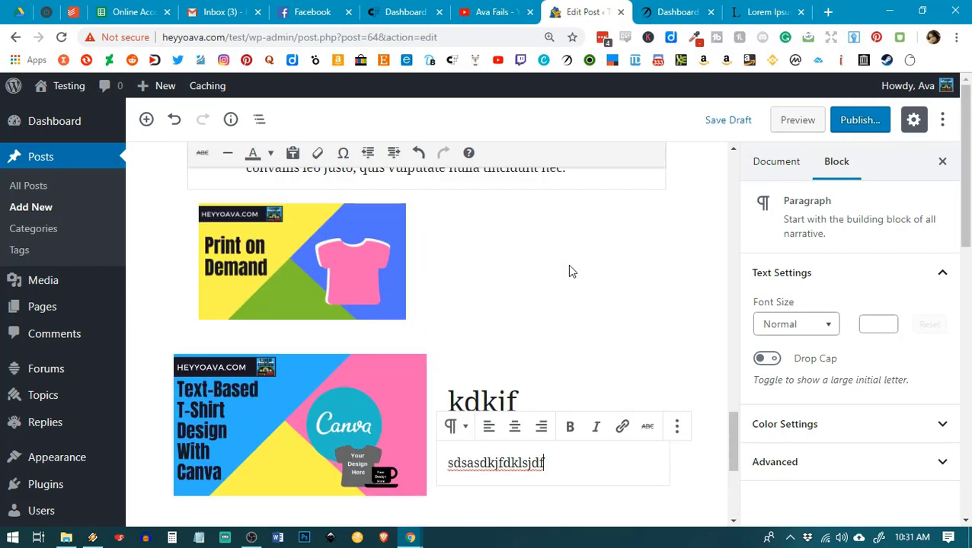
scroll(402, 365, "down", 5)
scroll(402, 365, "down", 5)
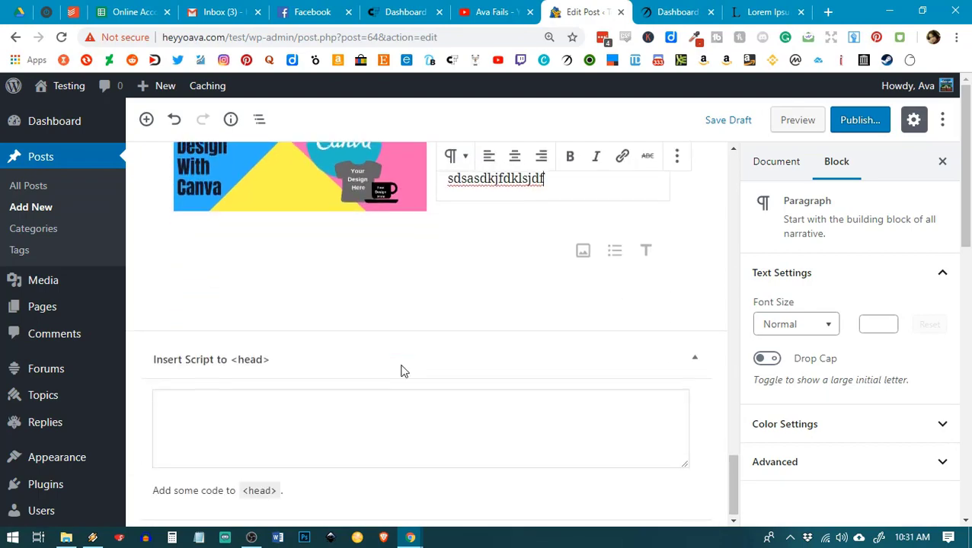
scroll(514, 368, "up", 9)
scroll(502, 373, "down", 3)
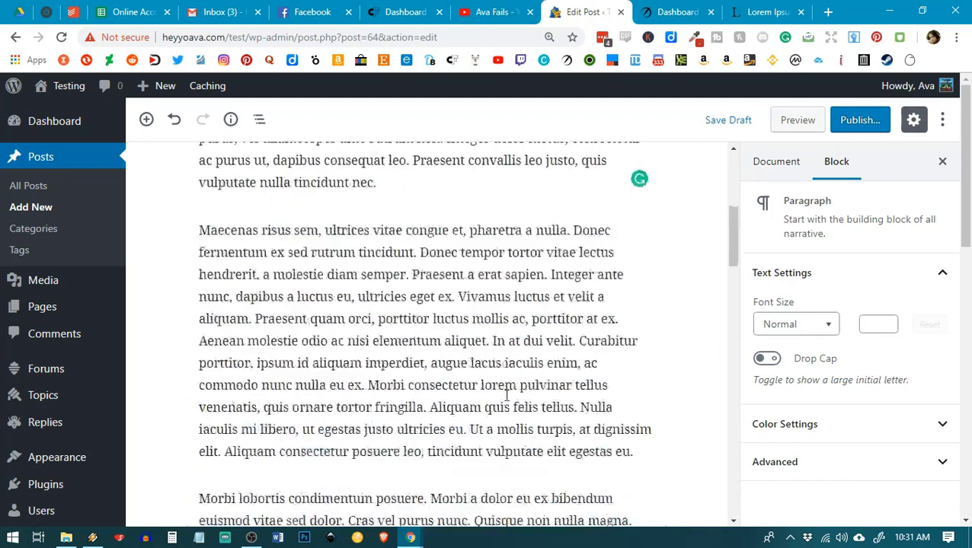
scroll(504, 397, "up", 10)
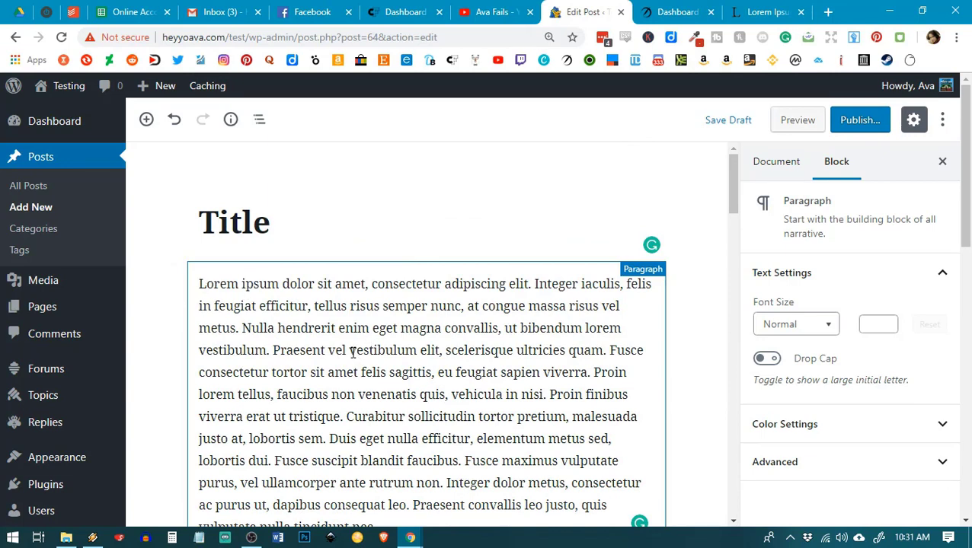
Examine the link options for the words "vestibulum elit" in the first paragraph, including Open in New Tab, without adding a link.
left_click_drag(351, 351, 441, 351)
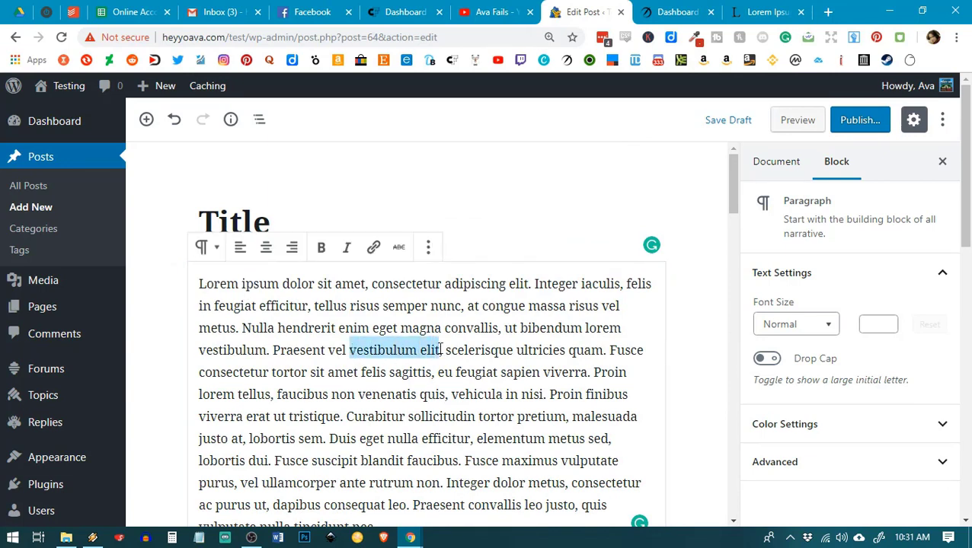
left_click(375, 248)
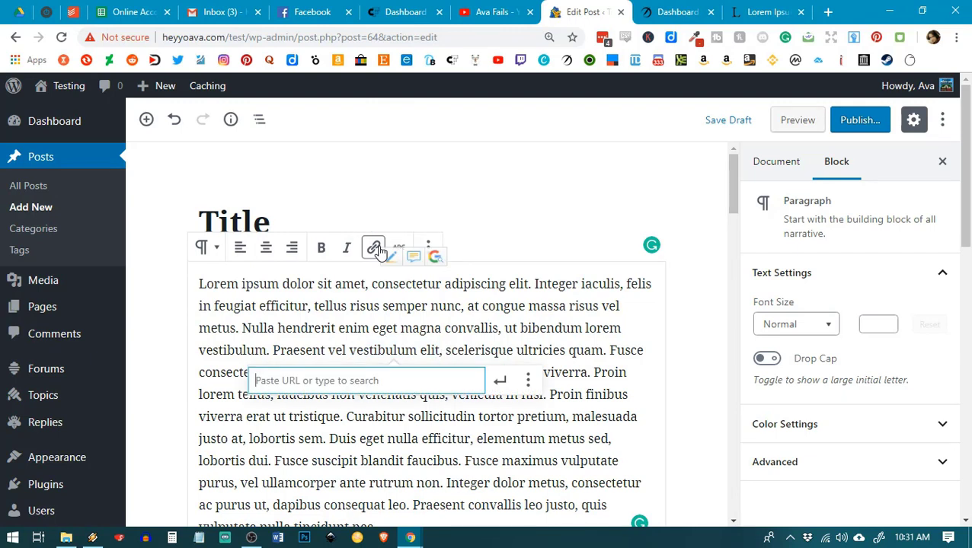
left_click(529, 384)
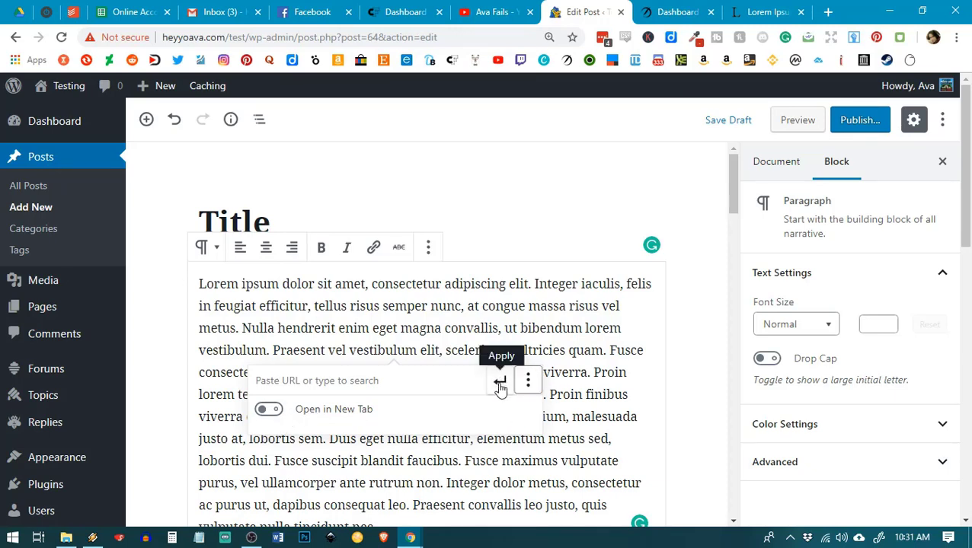
left_click(525, 227)
Switch to the HeyYoAva.com dashboard and open the Episode 47 draft "Making Money Online With Print on Demand" for editing.
left_click(680, 13)
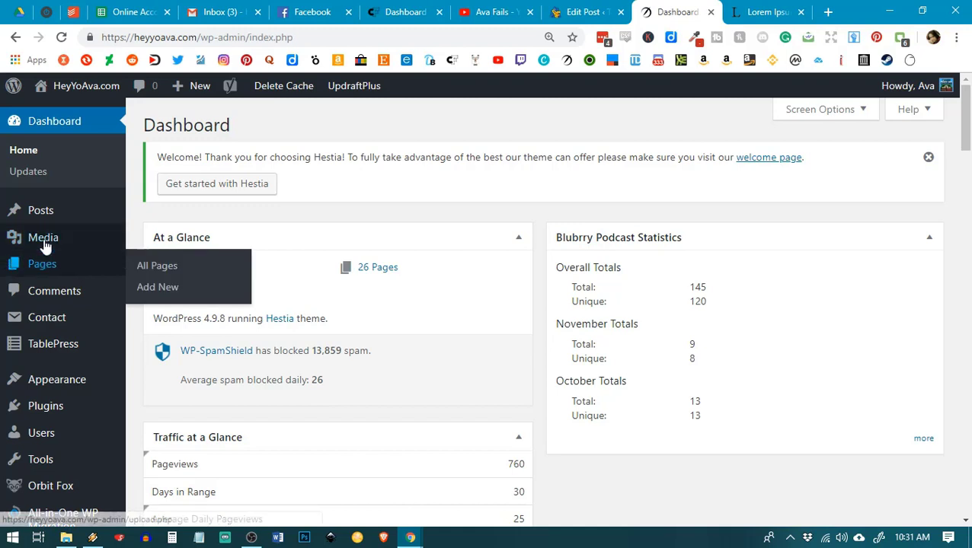
mouse_move(42, 217)
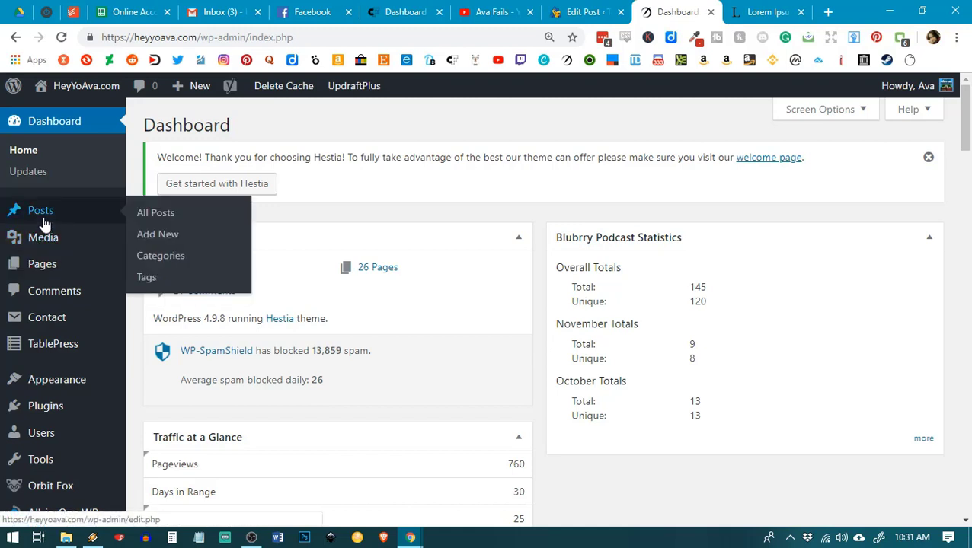
left_click(158, 216)
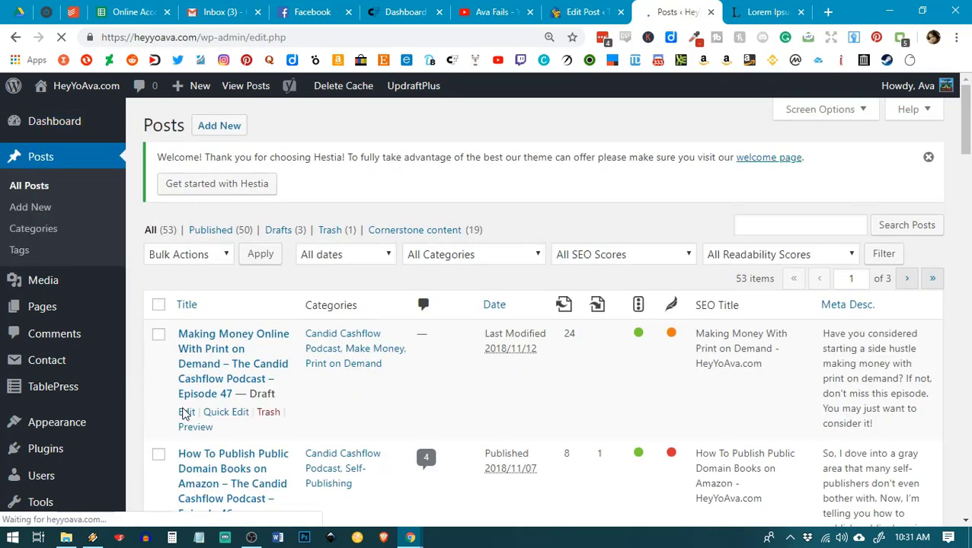
left_click(185, 412)
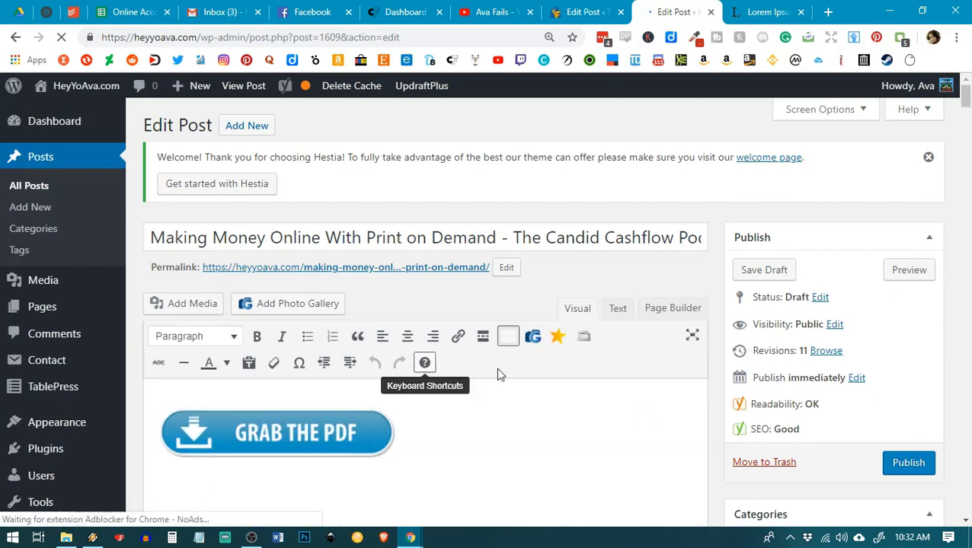
Inspect the existing link on "QUARTER FOUR!" in the draft's opening paragraphs in the classic editor.
scroll(466, 404, "down", 5)
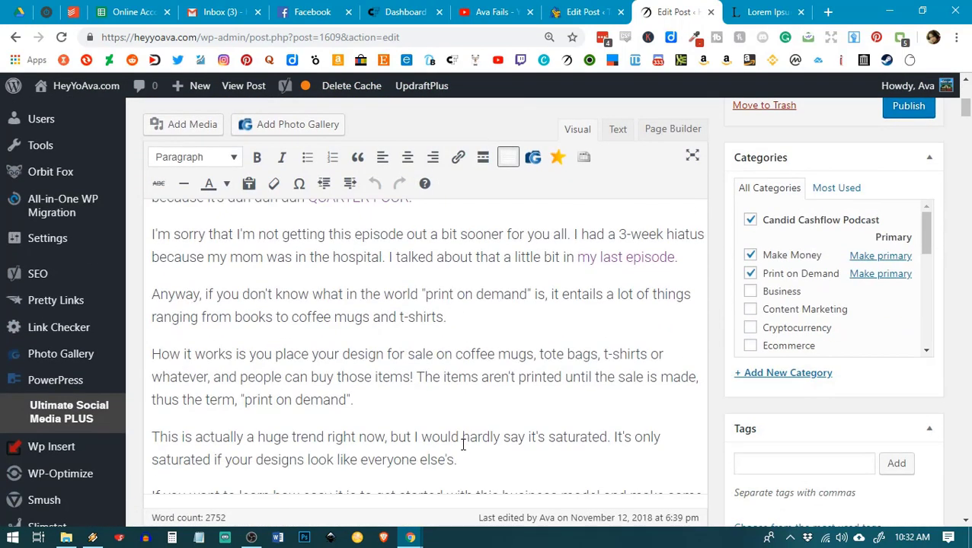
scroll(462, 445, "up", 1)
left_click(351, 270)
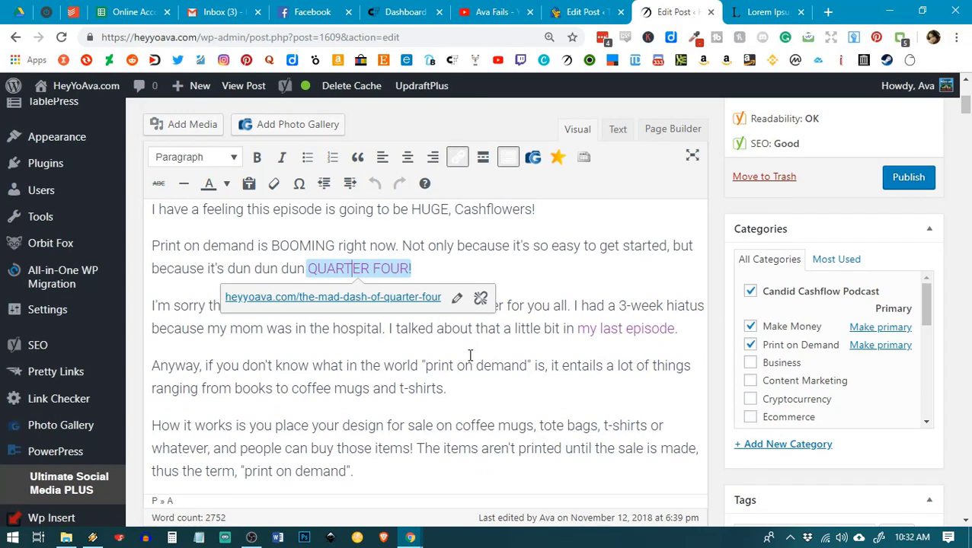
Open the full link settings for "QUARTER FOUR" and examine the search and list for linking to existing content.
left_click(457, 299)
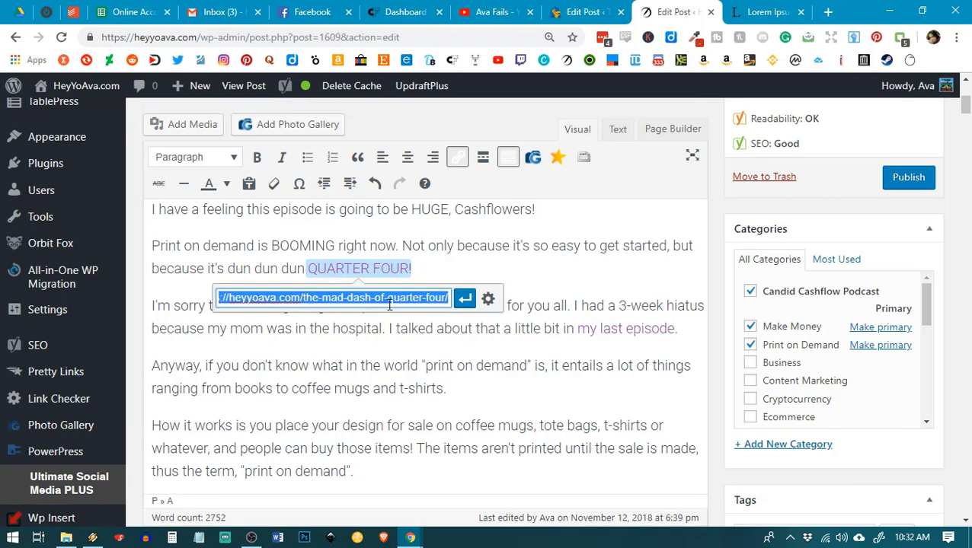
left_click(488, 300)
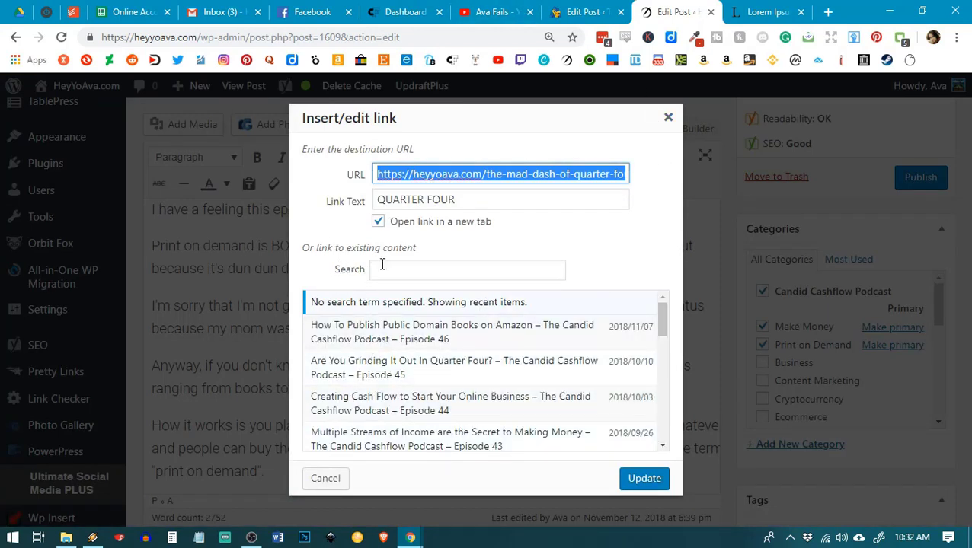
scroll(479, 362, "down", 6)
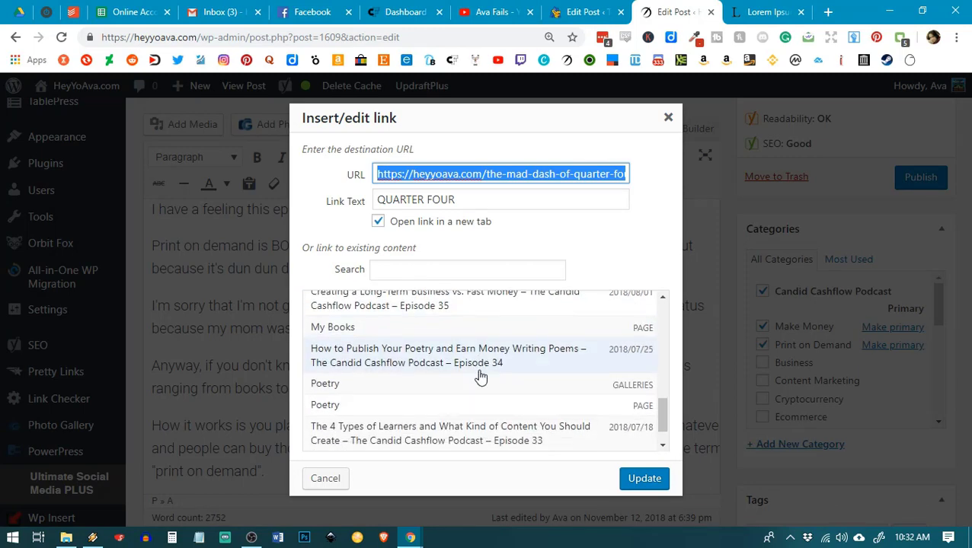
scroll(521, 397, "up", 6)
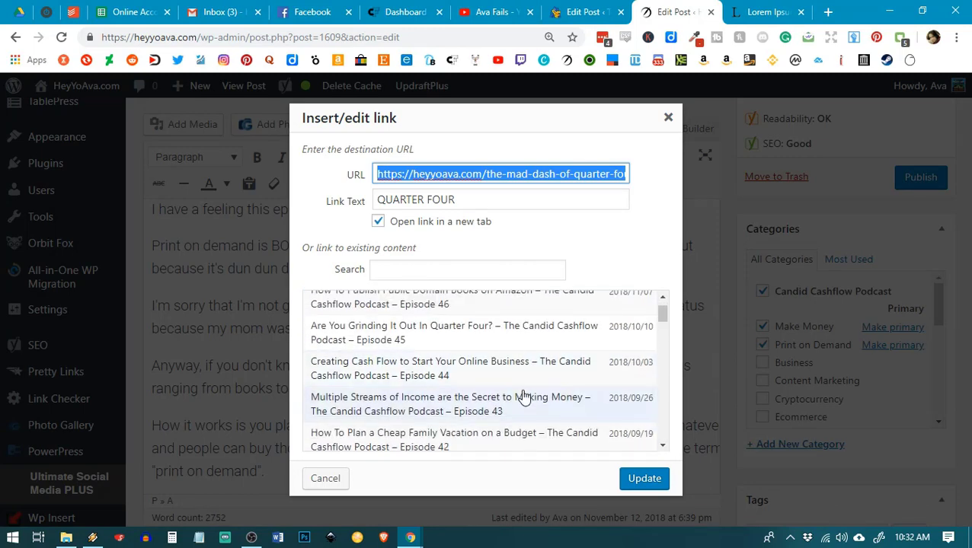
scroll(522, 397, "up", 2)
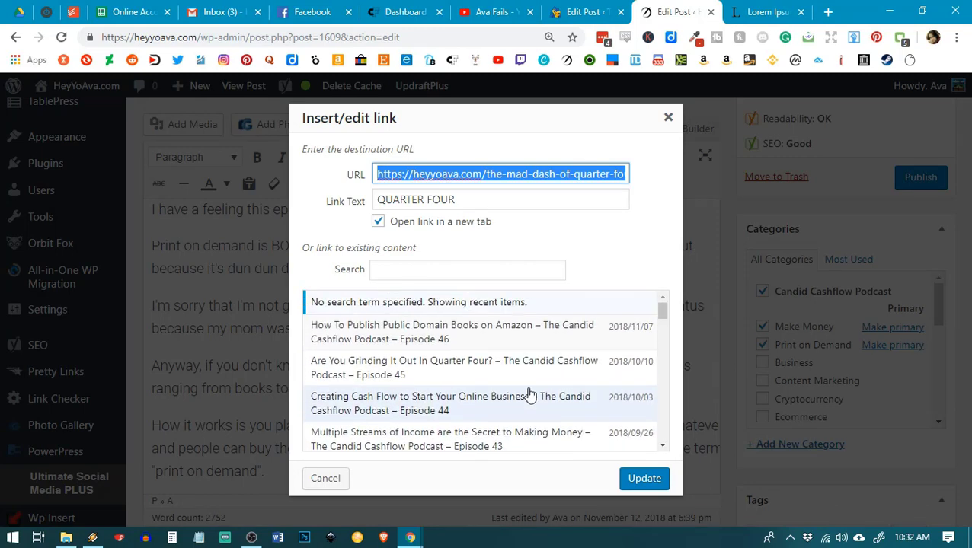
left_click(431, 270)
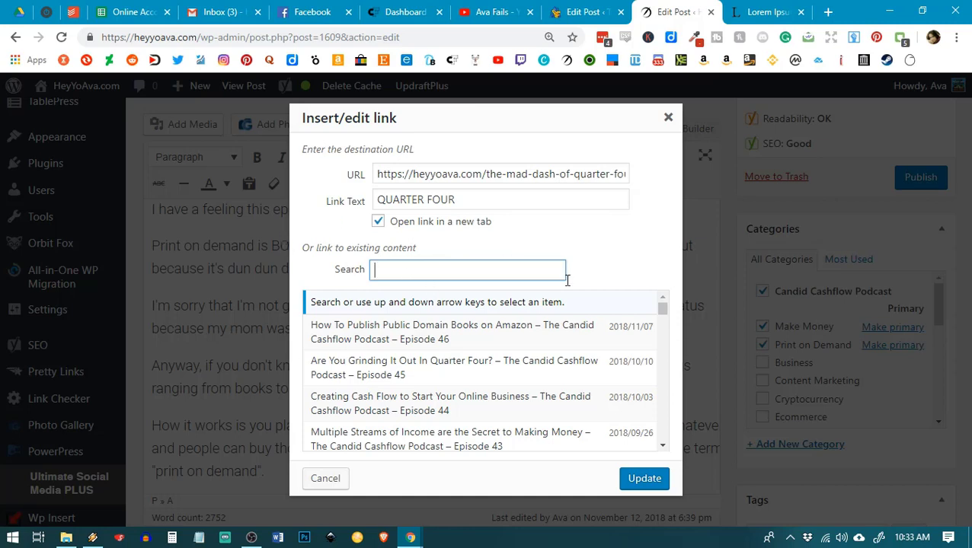
Turn off opening in a new tab for the "QUARTER FOUR" link and save the draft.
left_click(377, 221)
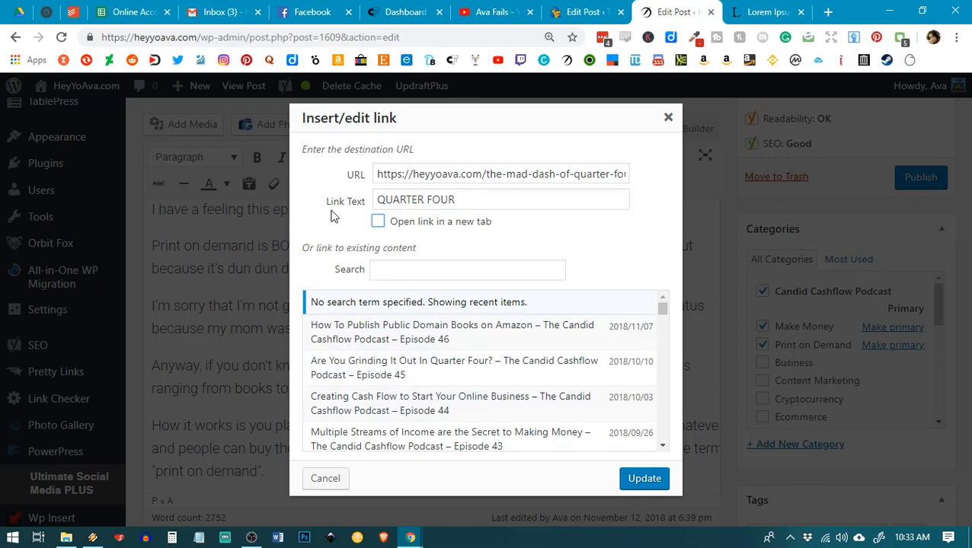
left_click(645, 480)
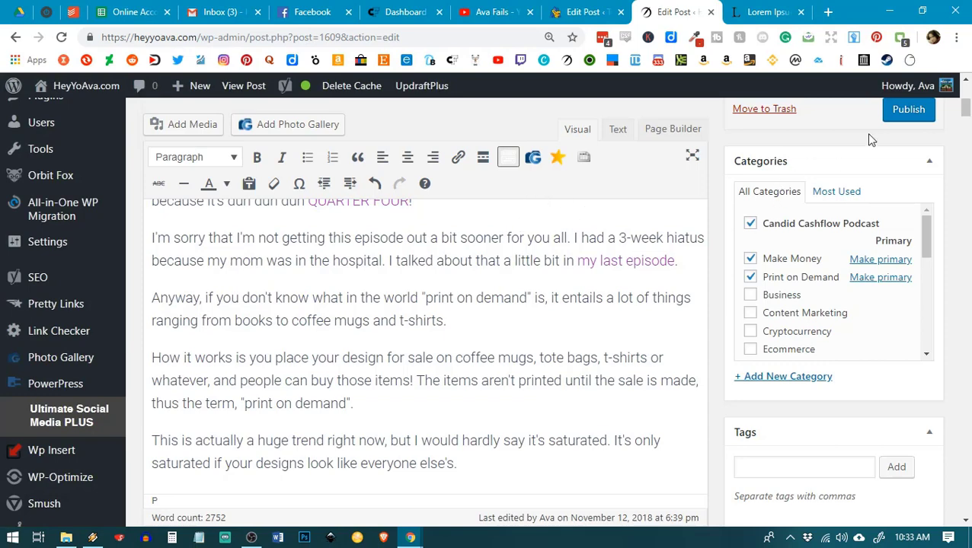
scroll(929, 182, "up", 8)
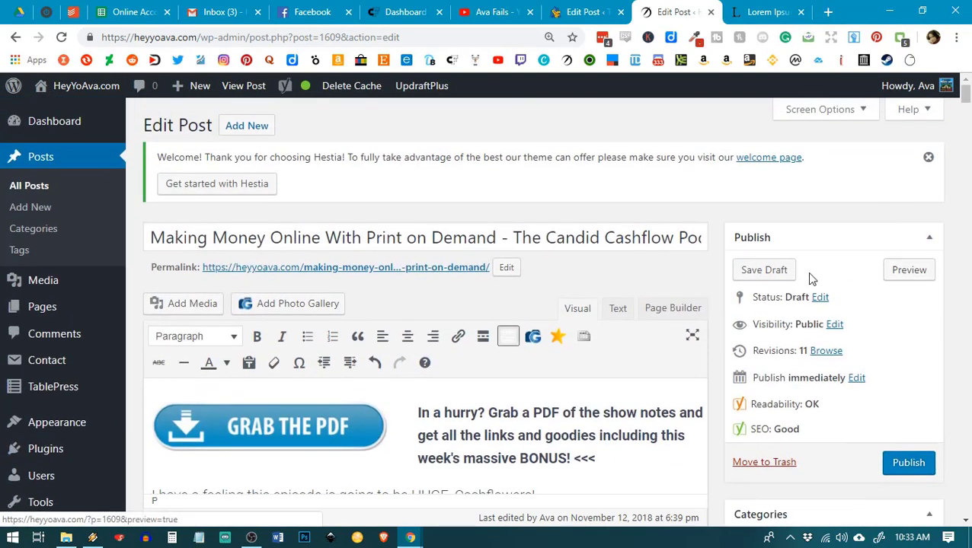
left_click(764, 270)
Return to the Gutenberg test post and inspect the link options for words around "enim eget" in the first paragraph, without adding a link.
left_click(587, 12)
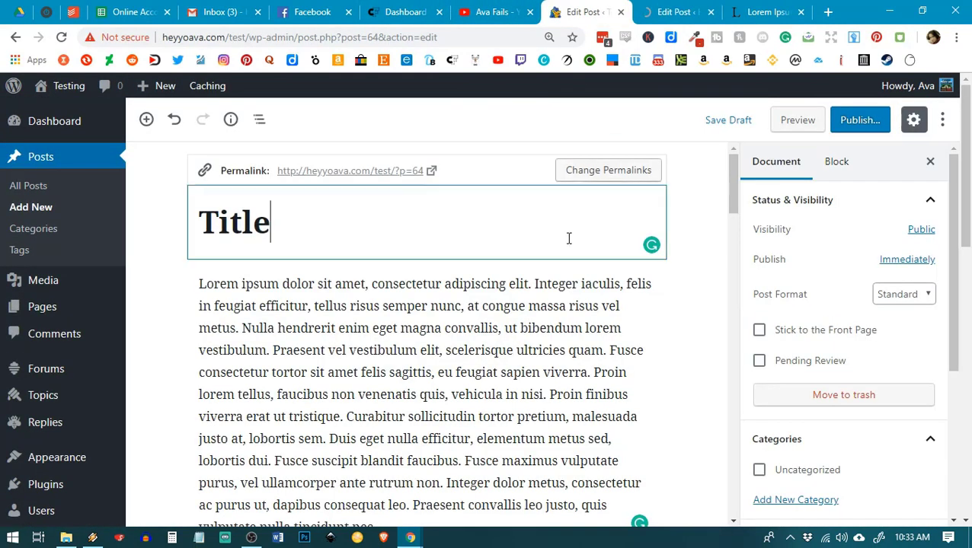
left_click_drag(338, 328, 398, 327)
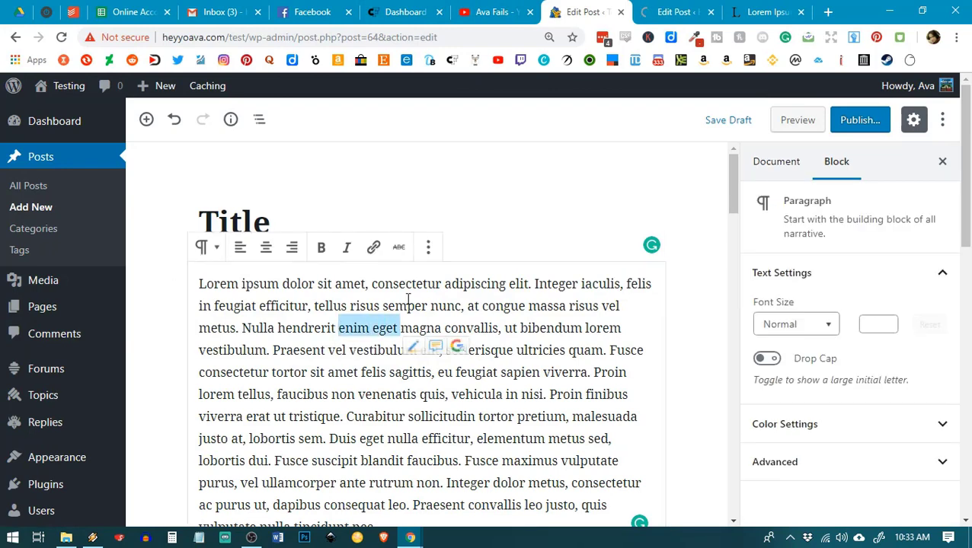
left_click(373, 248)
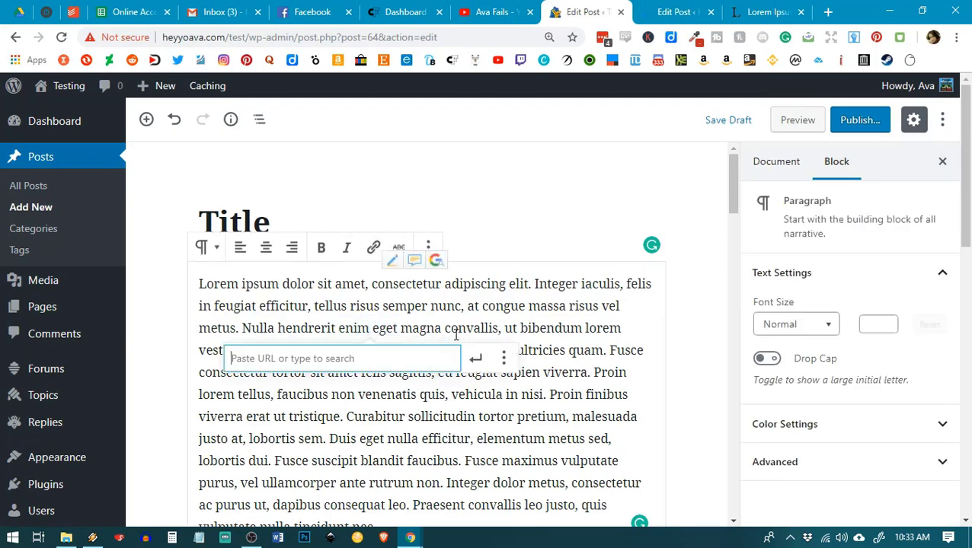
left_click(504, 378)
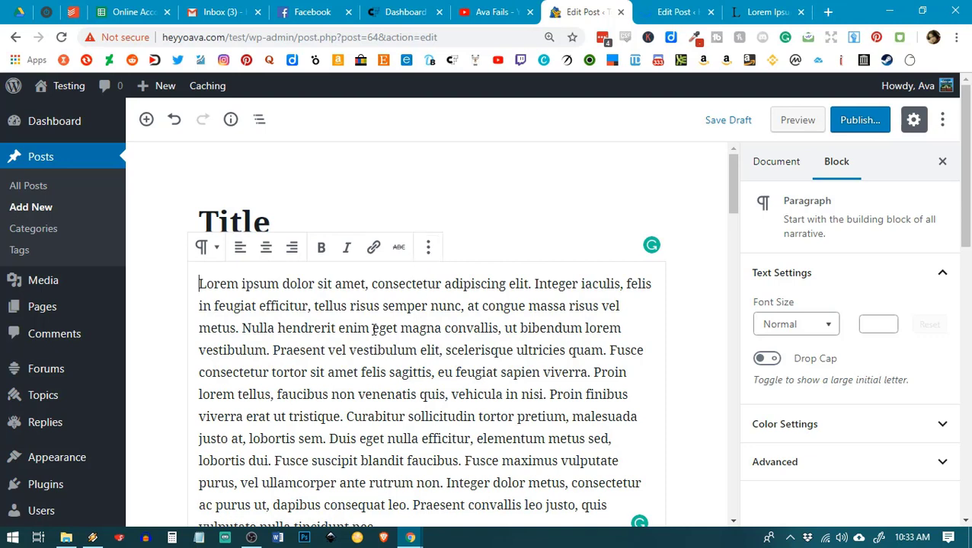
left_click_drag(373, 328, 434, 329)
left_click(373, 247)
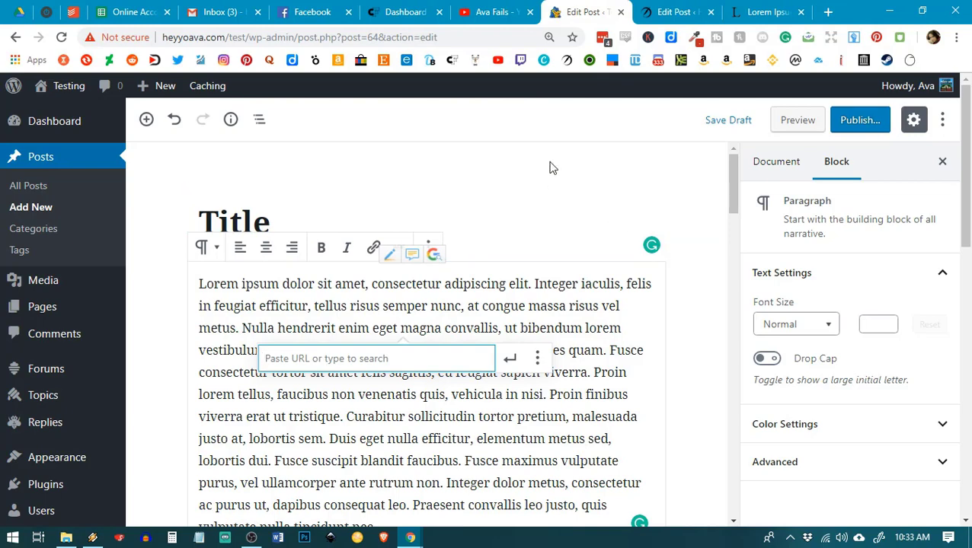
left_click(654, 10)
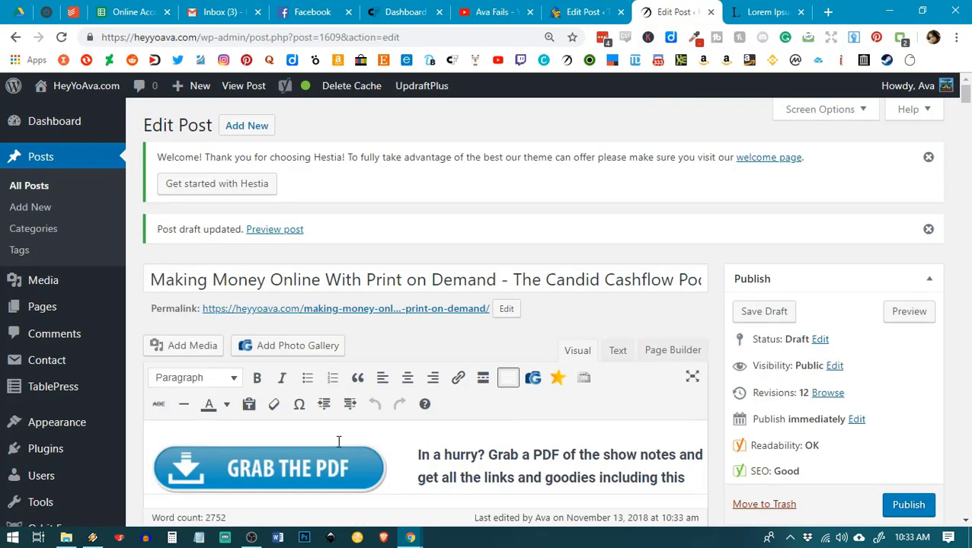
left_click(582, 11)
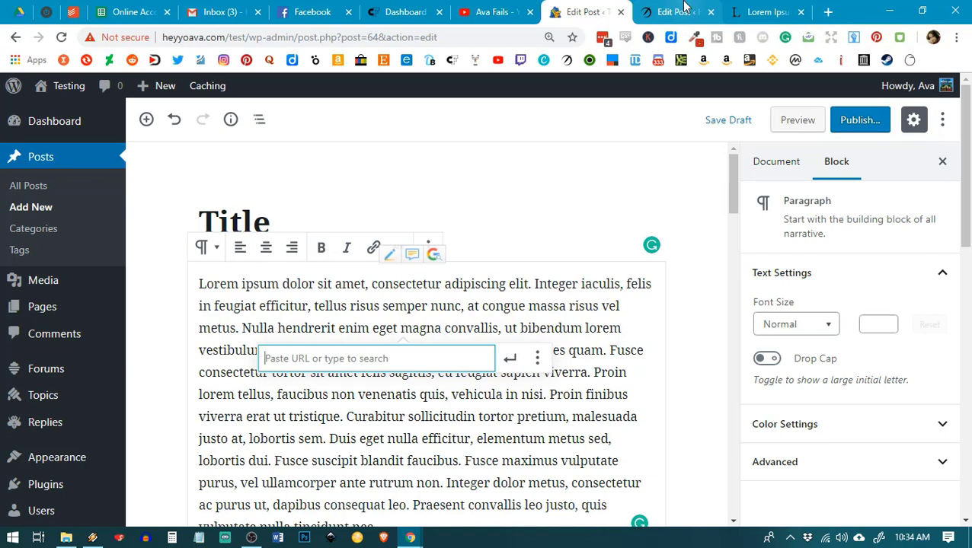
left_click(684, 8)
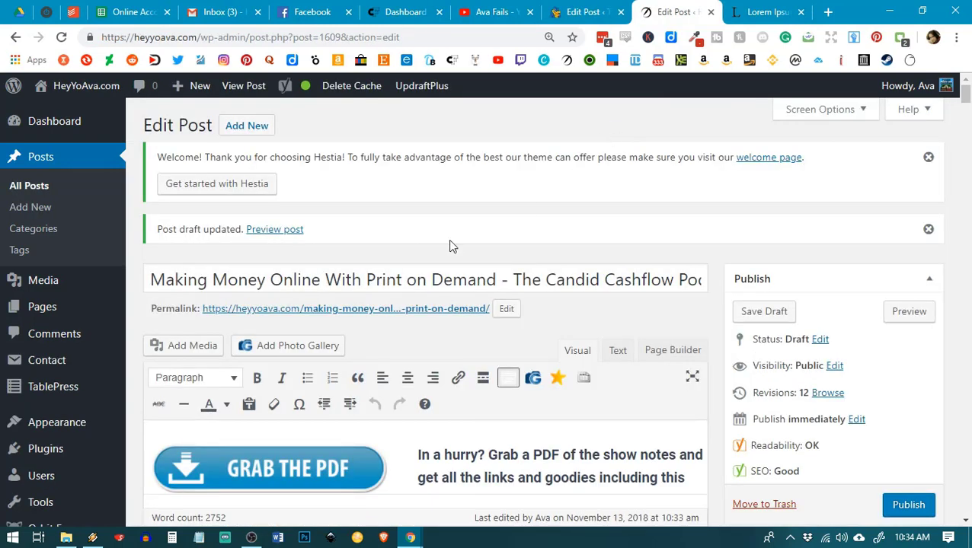
mouse_move(44, 419)
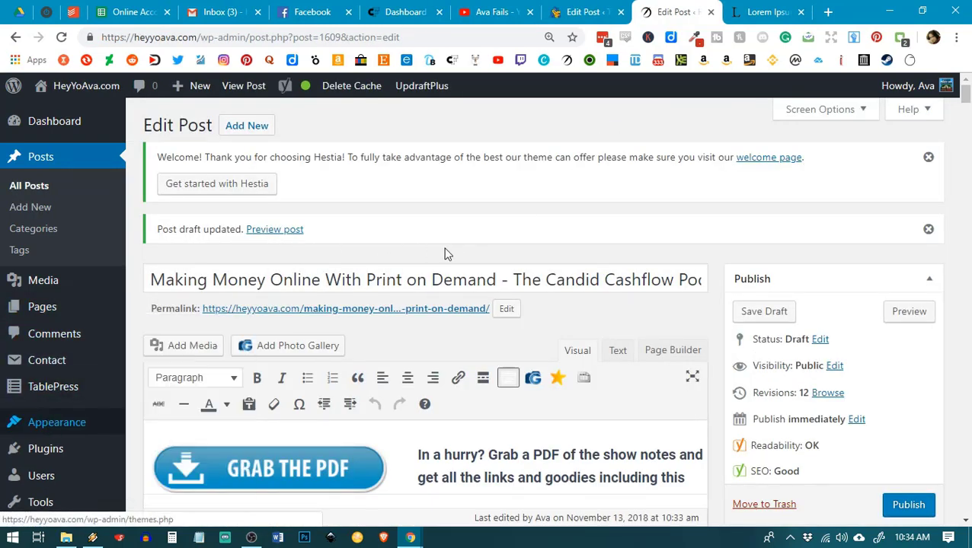
left_click(585, 12)
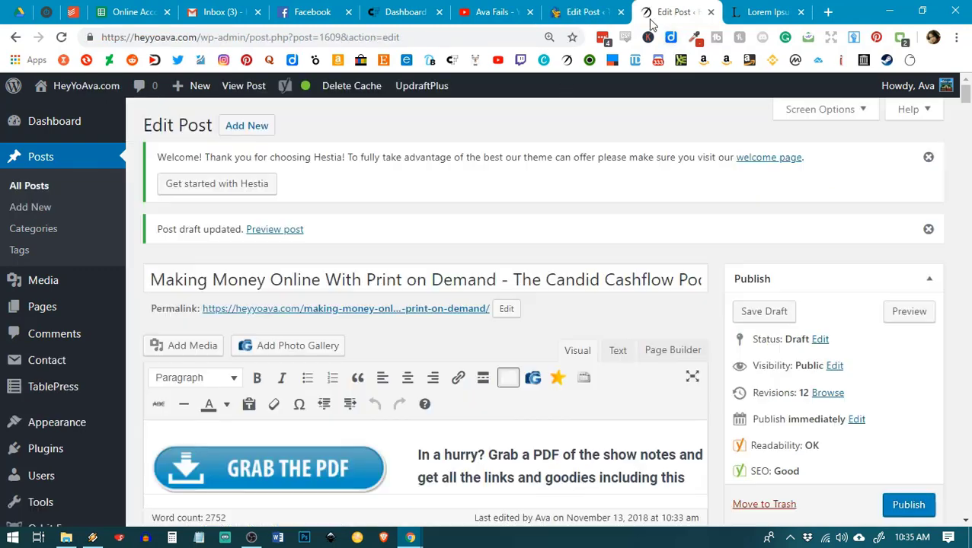
left_click(670, 13)
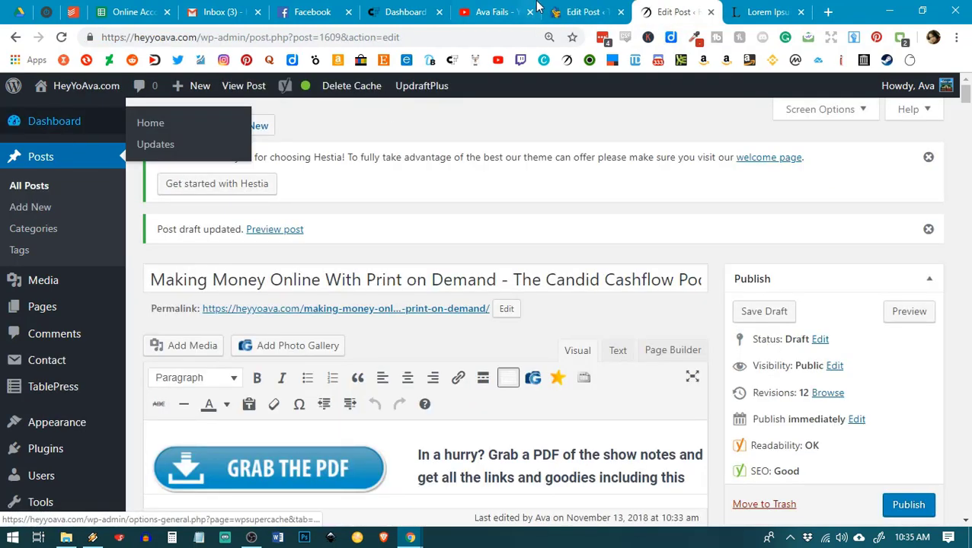
On the test site, search the plugins available to add for "classic editor" and review the results.
left_click(580, 12)
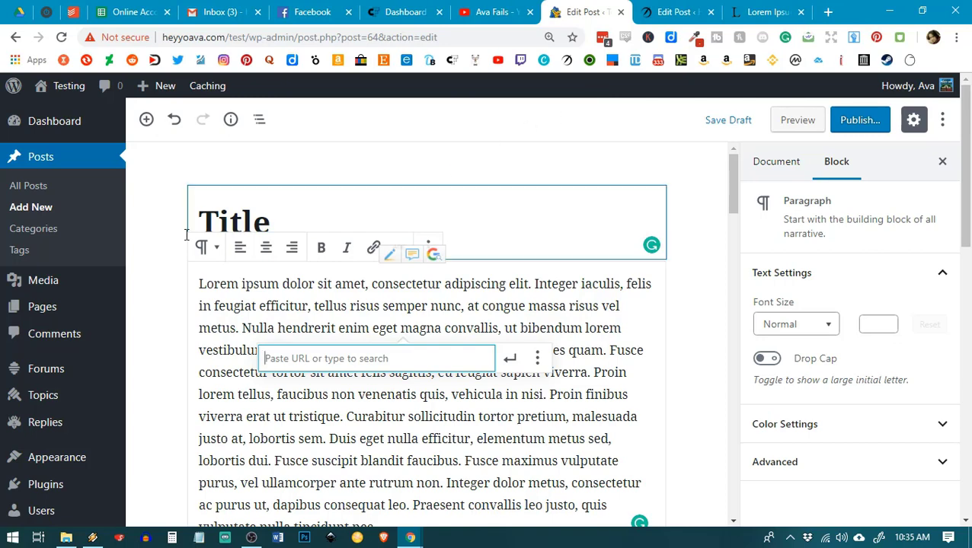
scroll(89, 319, "down", 3)
mouse_move(54, 494)
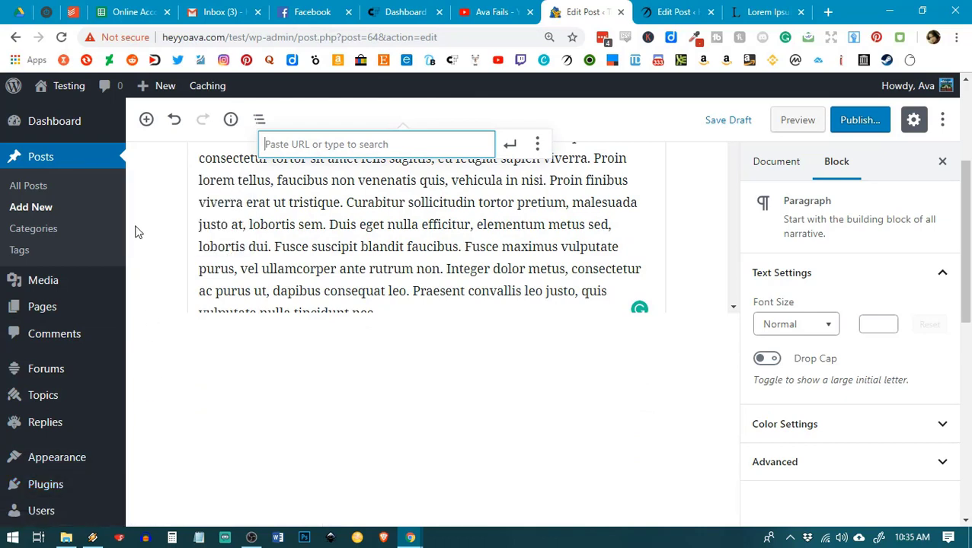
left_click(58, 488)
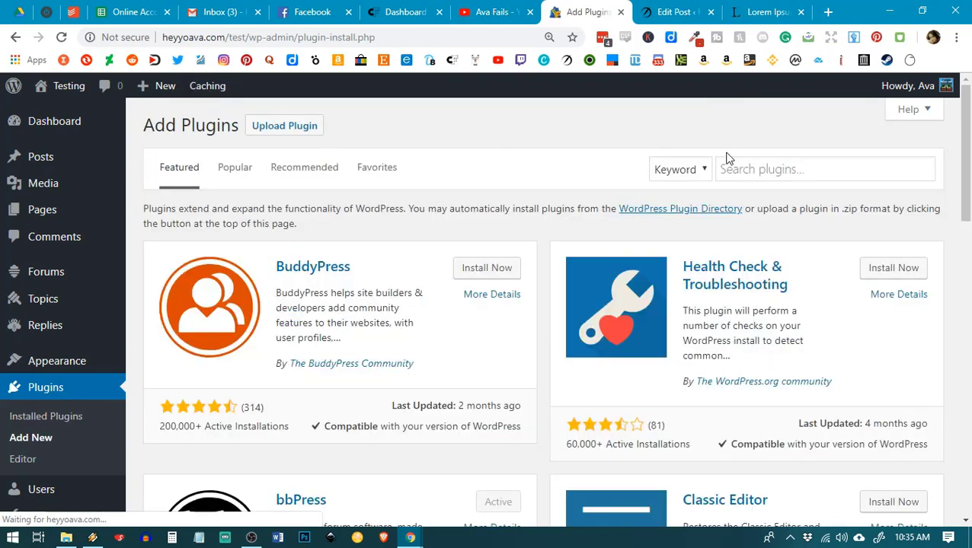
left_click(734, 167)
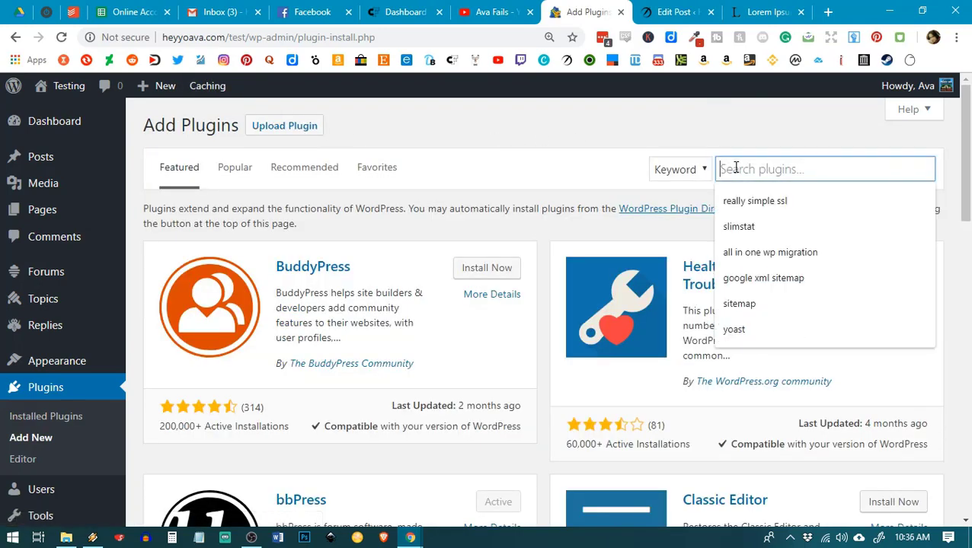
type("classic editor")
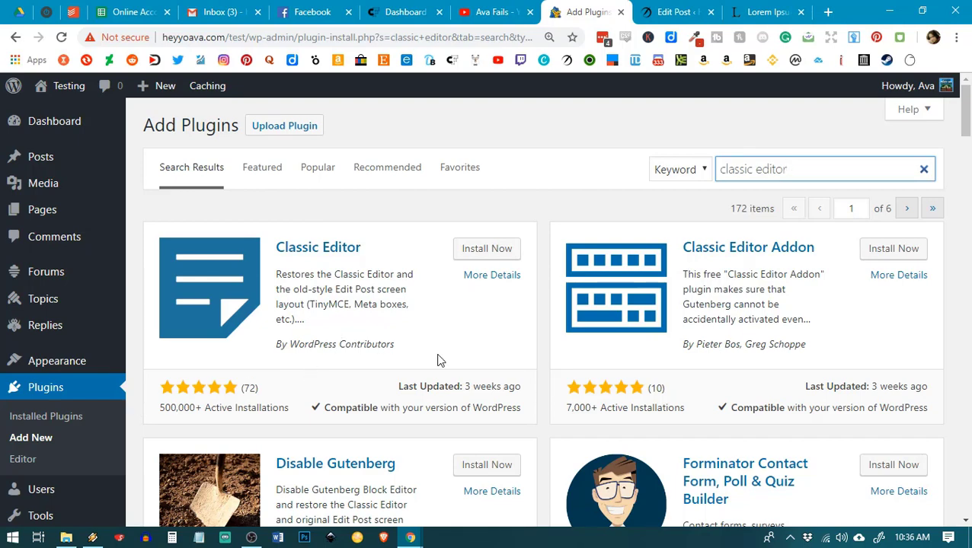
scroll(381, 305, "down", 2)
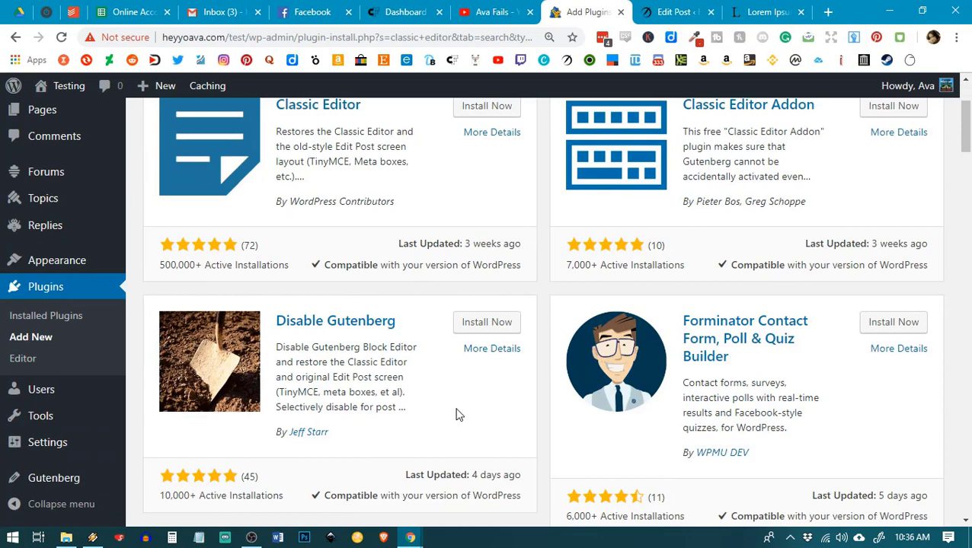
scroll(455, 414, "up", 2)
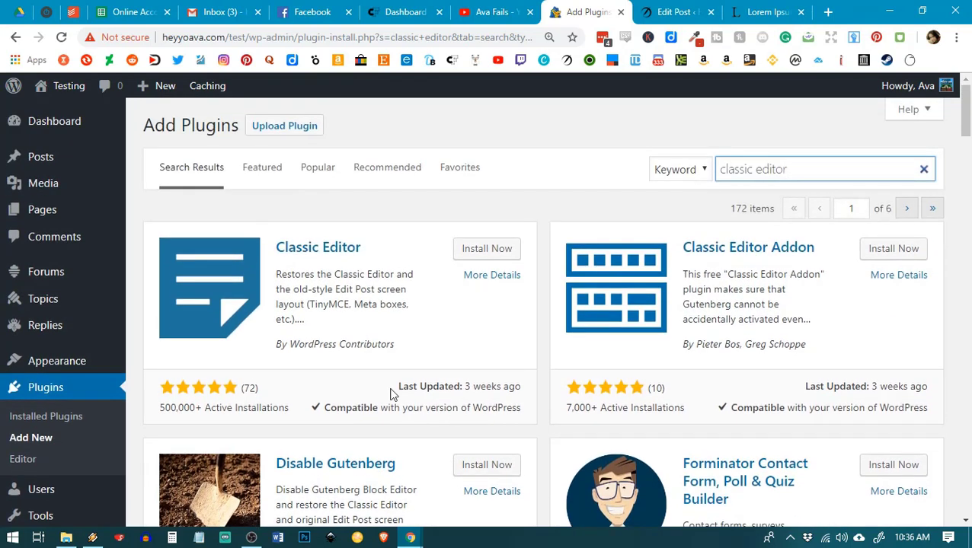